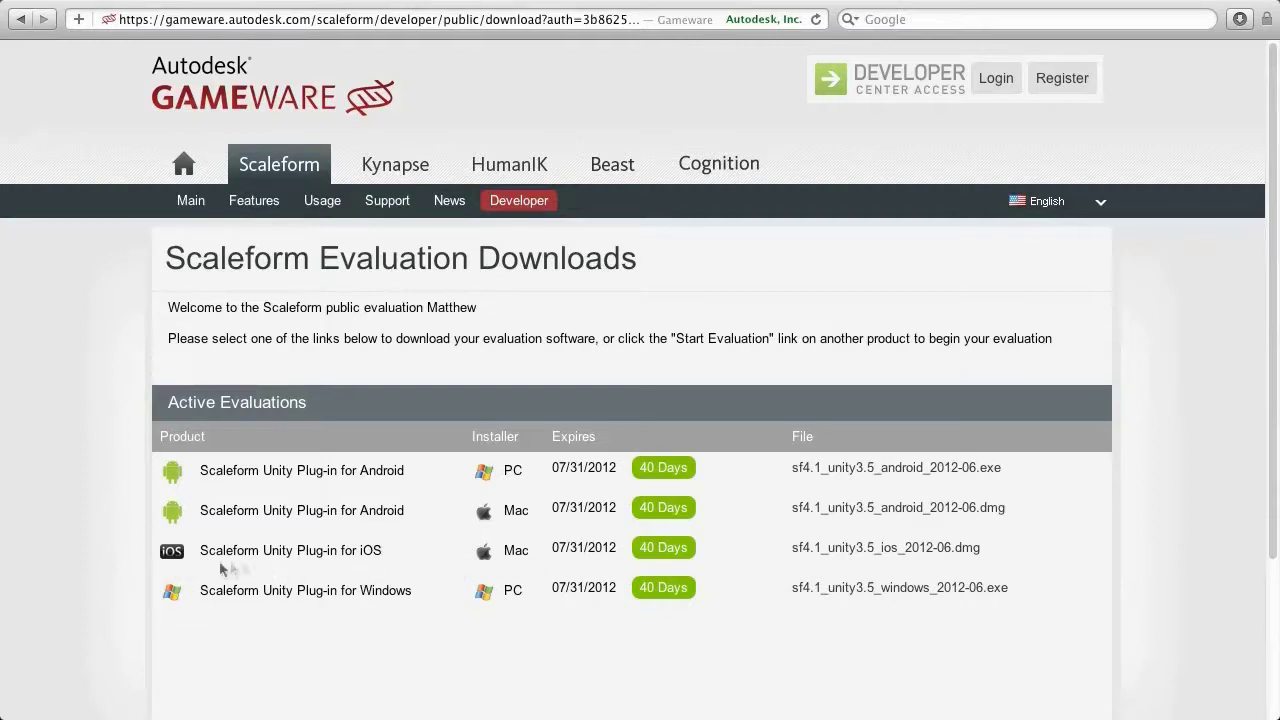
# Step: Download sf4.1_unity3.5_ios_2012-06.dmg from the iOS row and check the downloads list
pyautogui.click(929, 556)
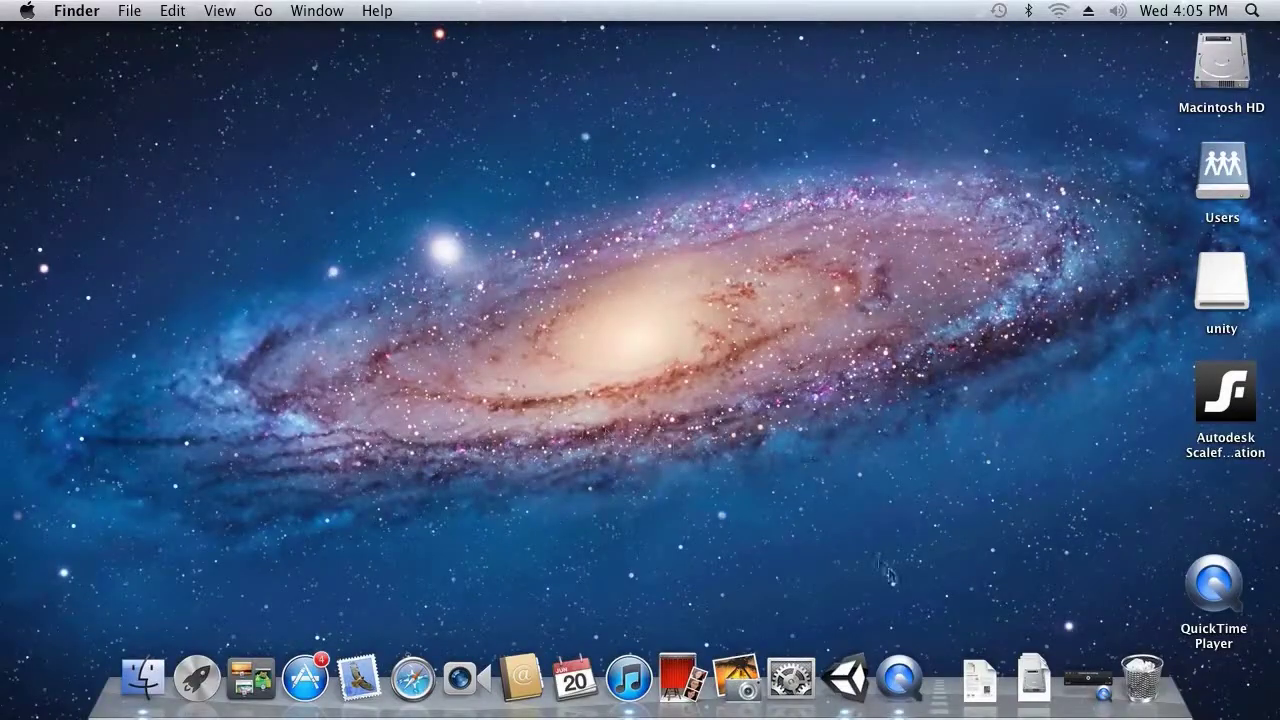
pyautogui.click(1033, 680)
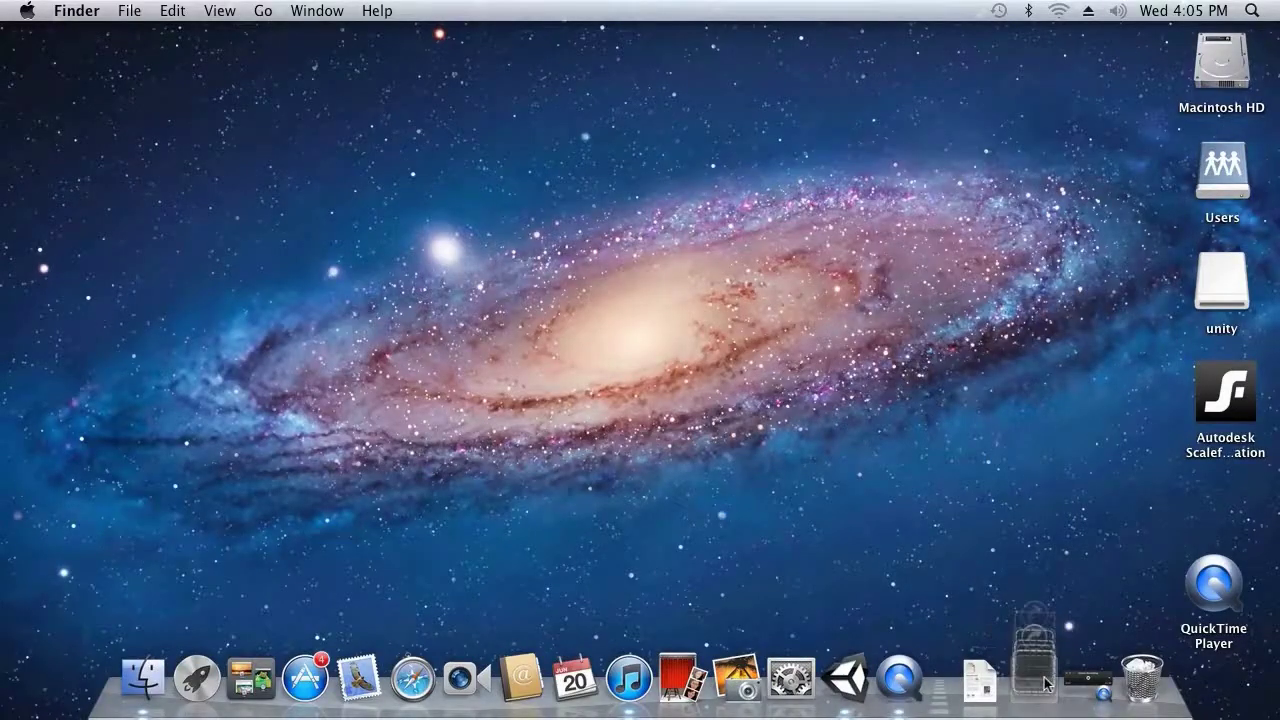
# Step: Install the Scaleform Unity Plug-In for iOS from iOS-Unity-Eval.mpkg and close the disk image window
pyautogui.click(1033, 633)
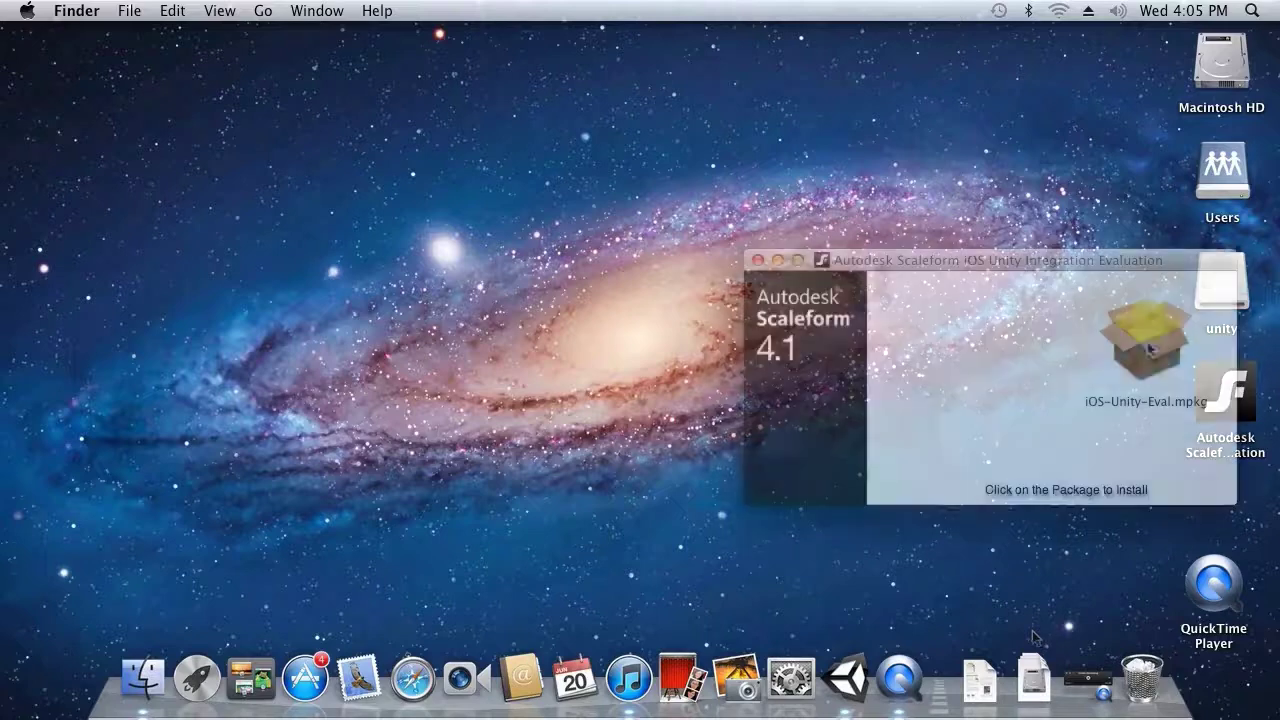
pyautogui.click(1167, 336)
pyautogui.doubleClick(1167, 336)
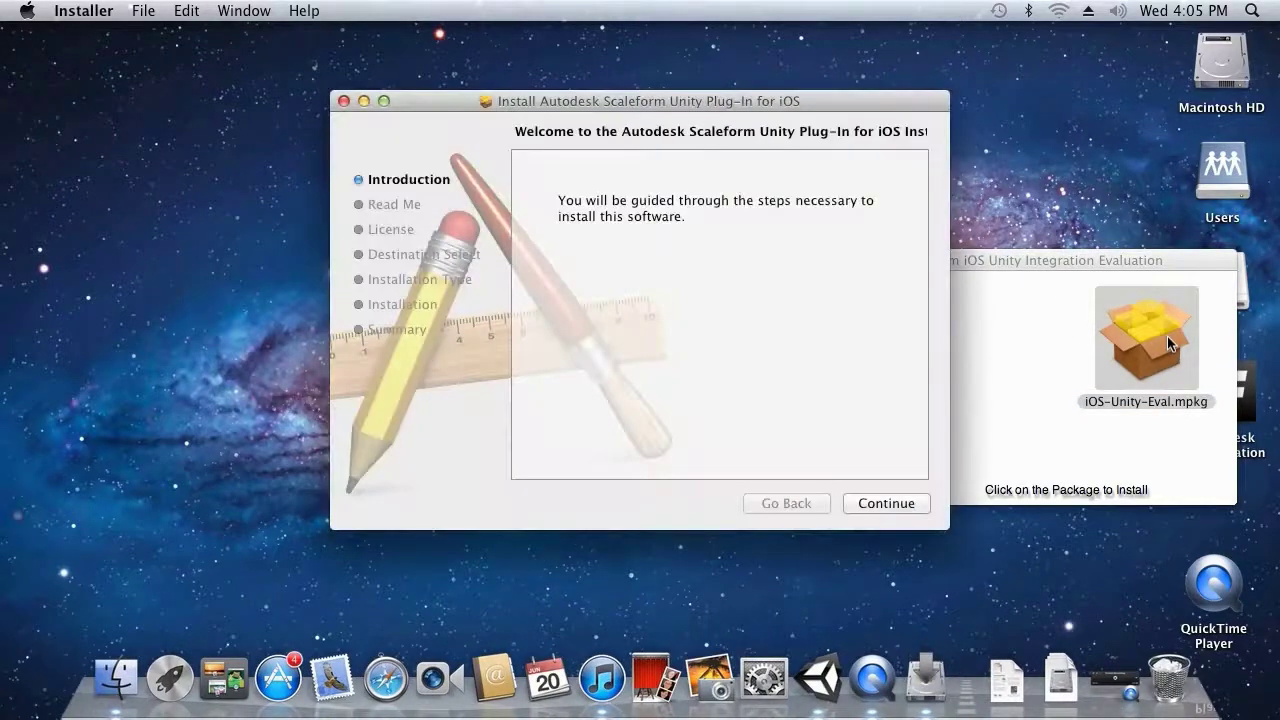
pyautogui.click(884, 508)
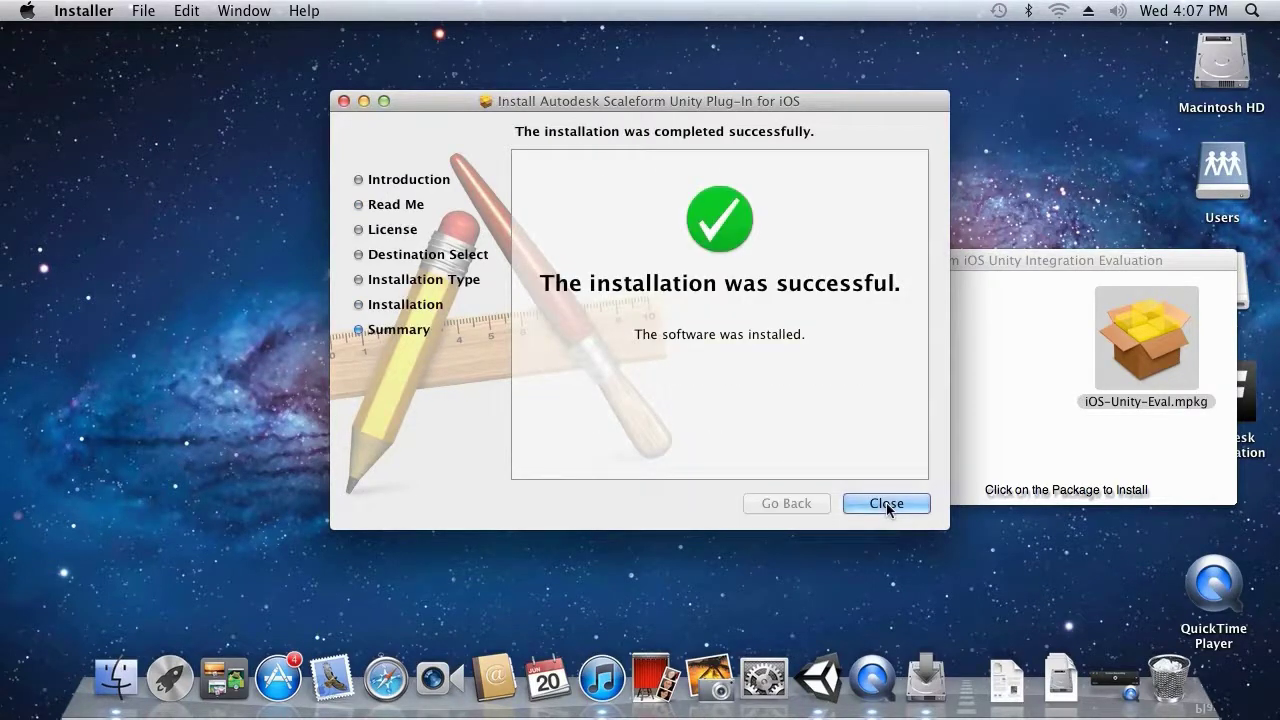
pyautogui.click(887, 505)
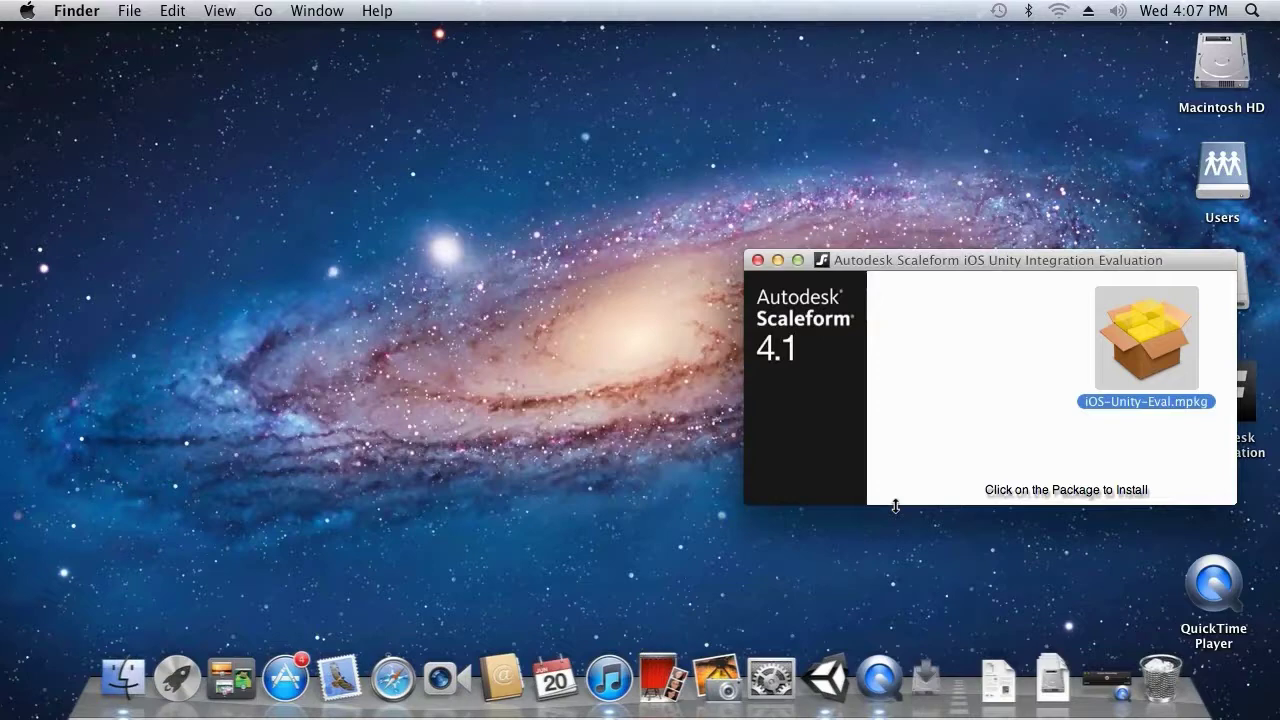
pyautogui.click(758, 261)
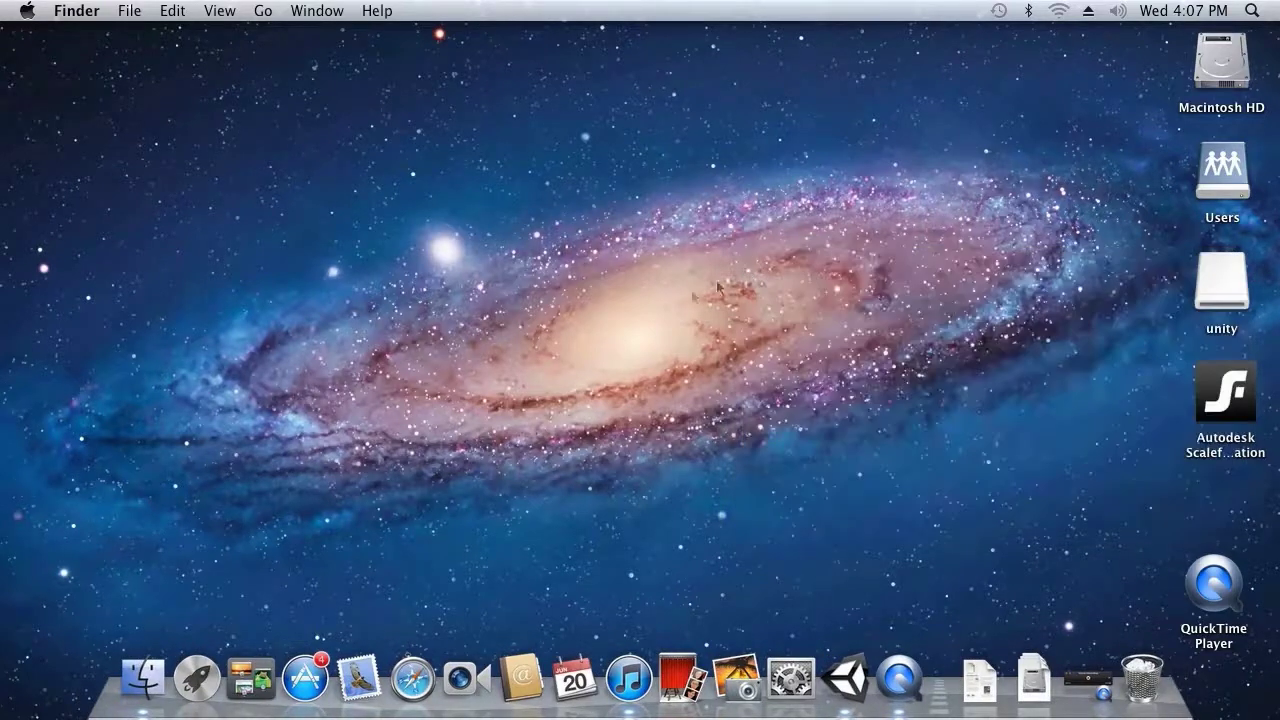
# Step: Open scaleform_4.1_ios_armv7_eval from Applications and inspect Bin/MacOS containing FxMediaPlayer
pyautogui.click(158, 697)
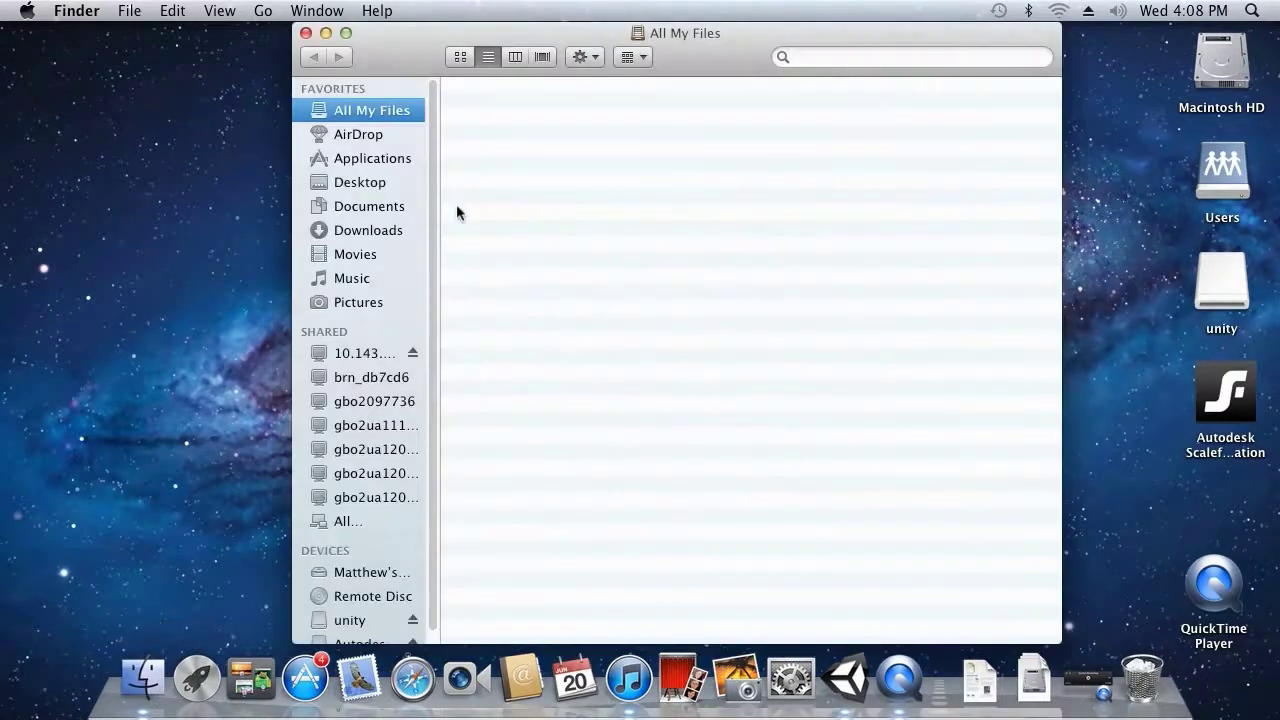
pyautogui.click(375, 160)
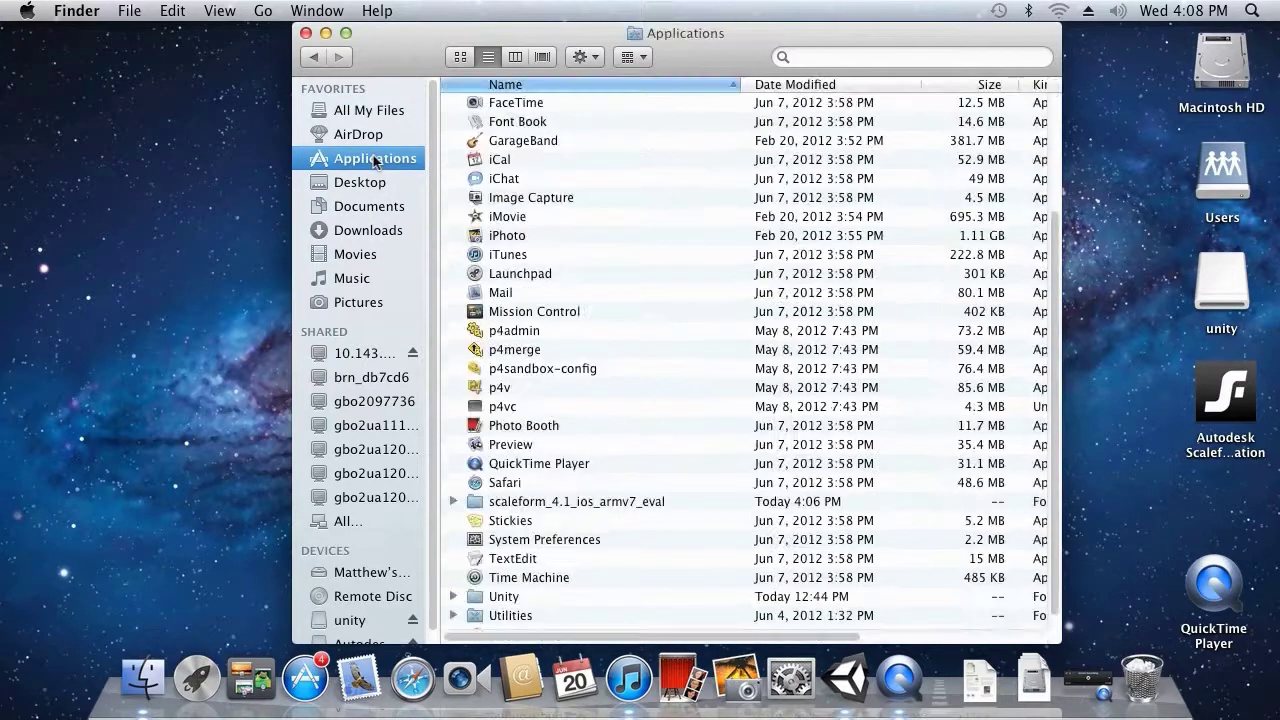
pyautogui.doubleClick(558, 501)
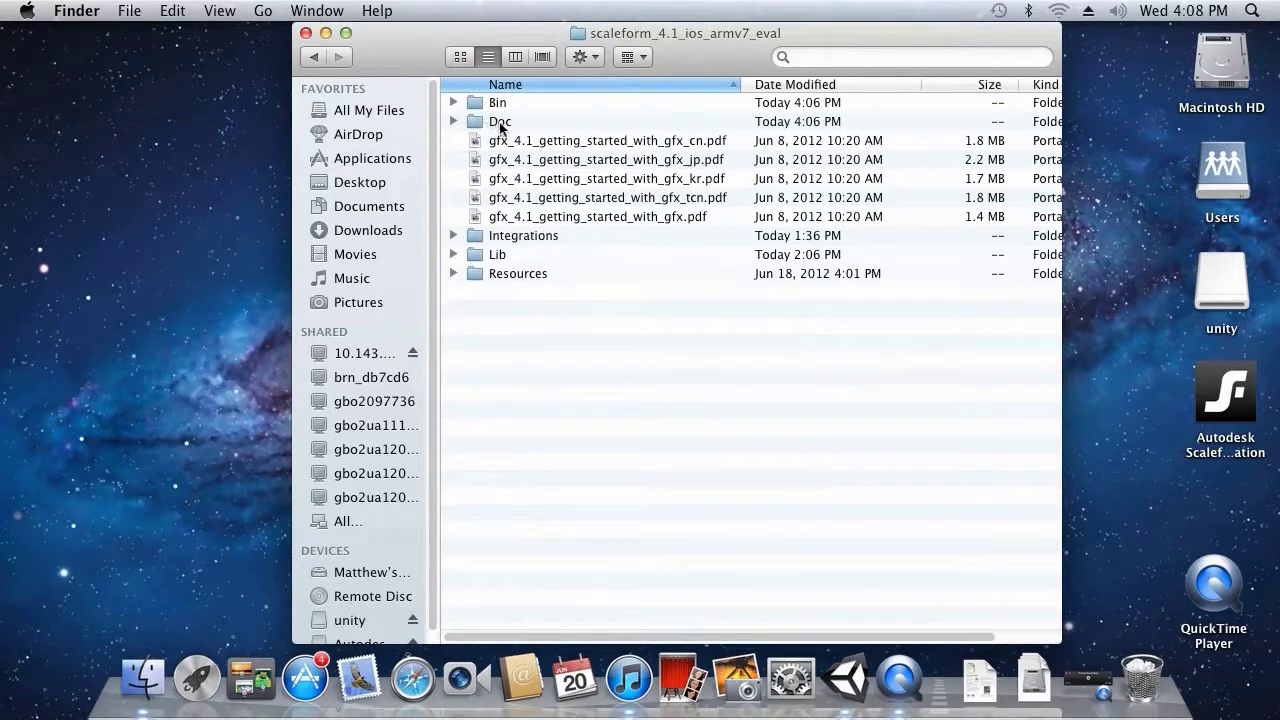
pyautogui.click(453, 103)
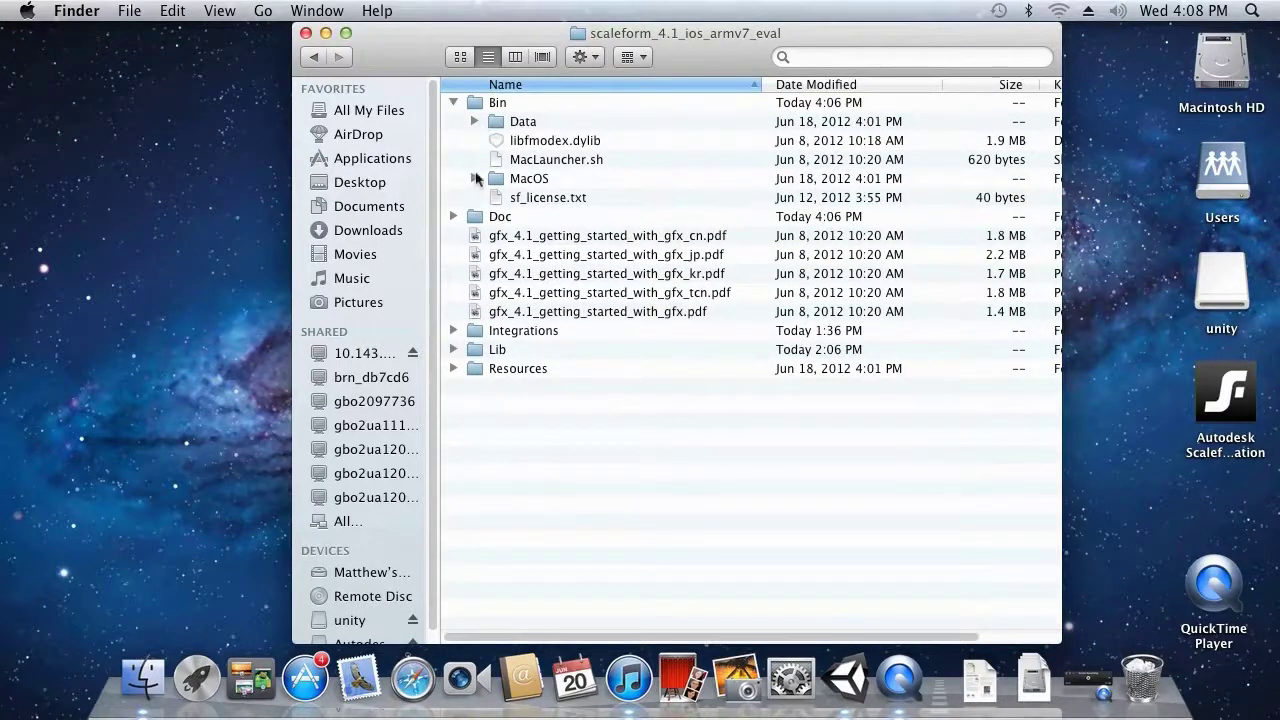
pyautogui.click(476, 179)
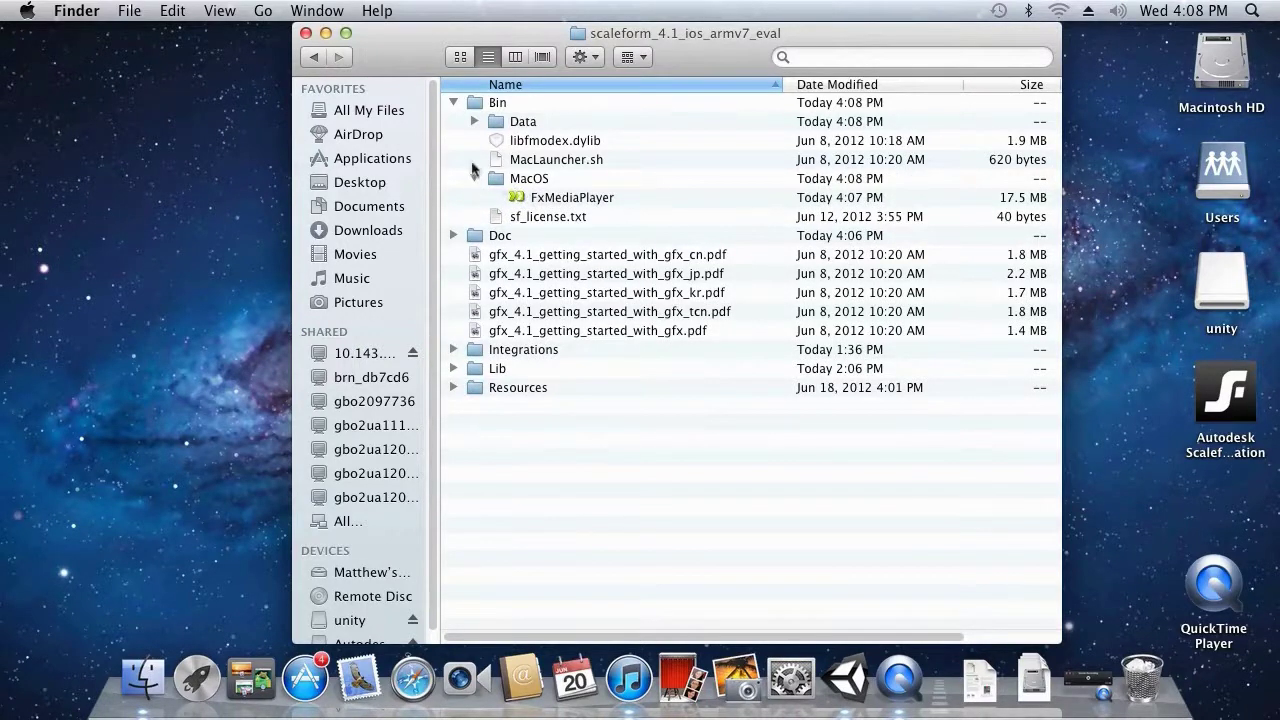
pyautogui.click(454, 103)
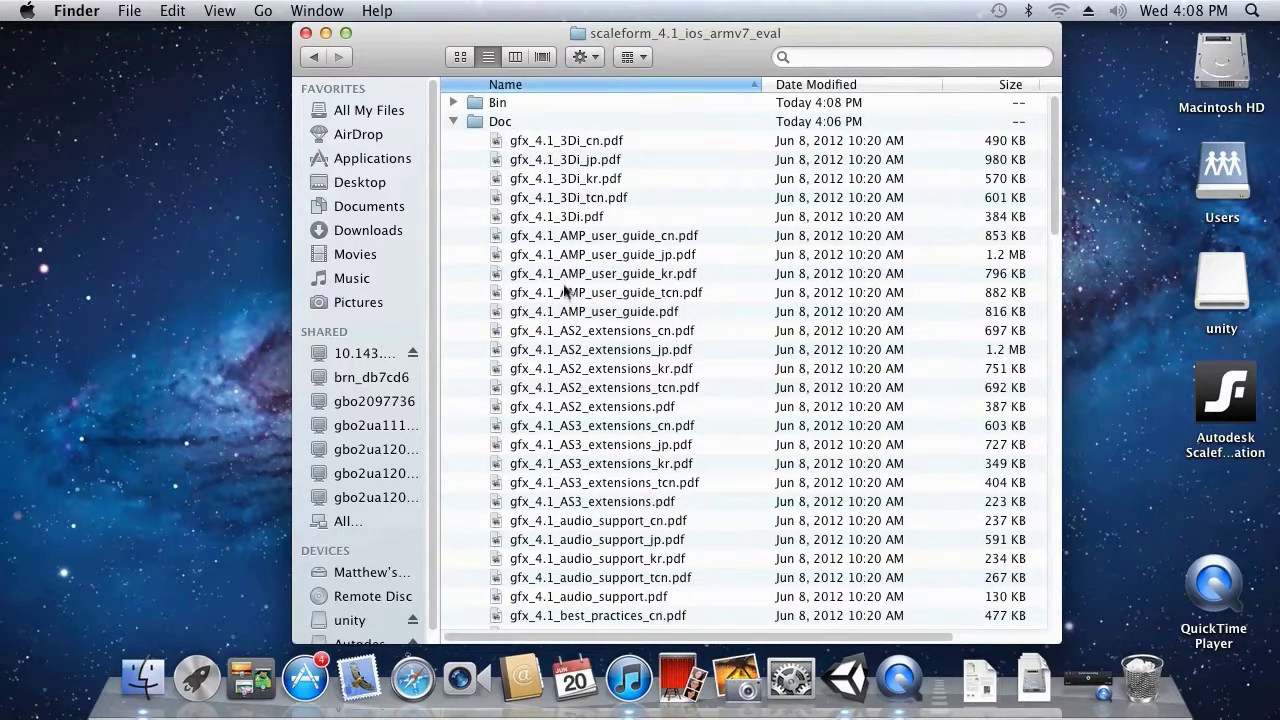
pyautogui.scroll(-5, 572, 394)
pyautogui.scroll(-15, 572, 394)
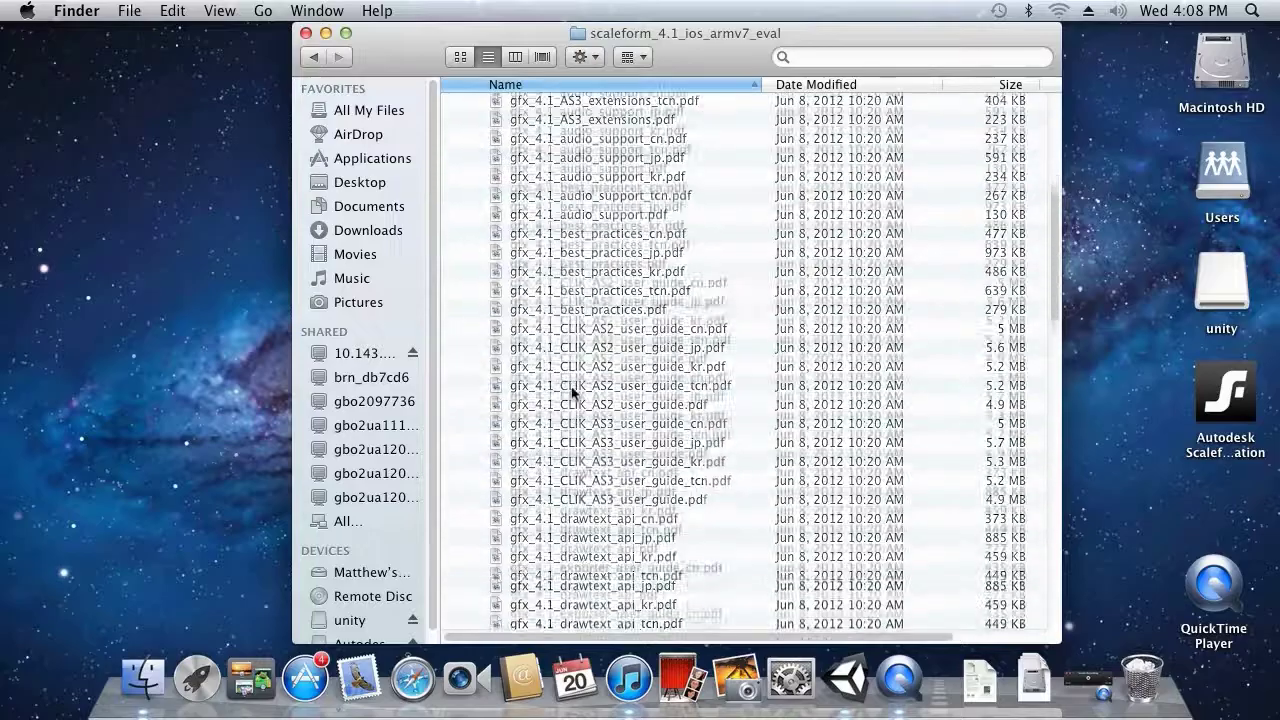
pyautogui.scroll(-5, 570, 392)
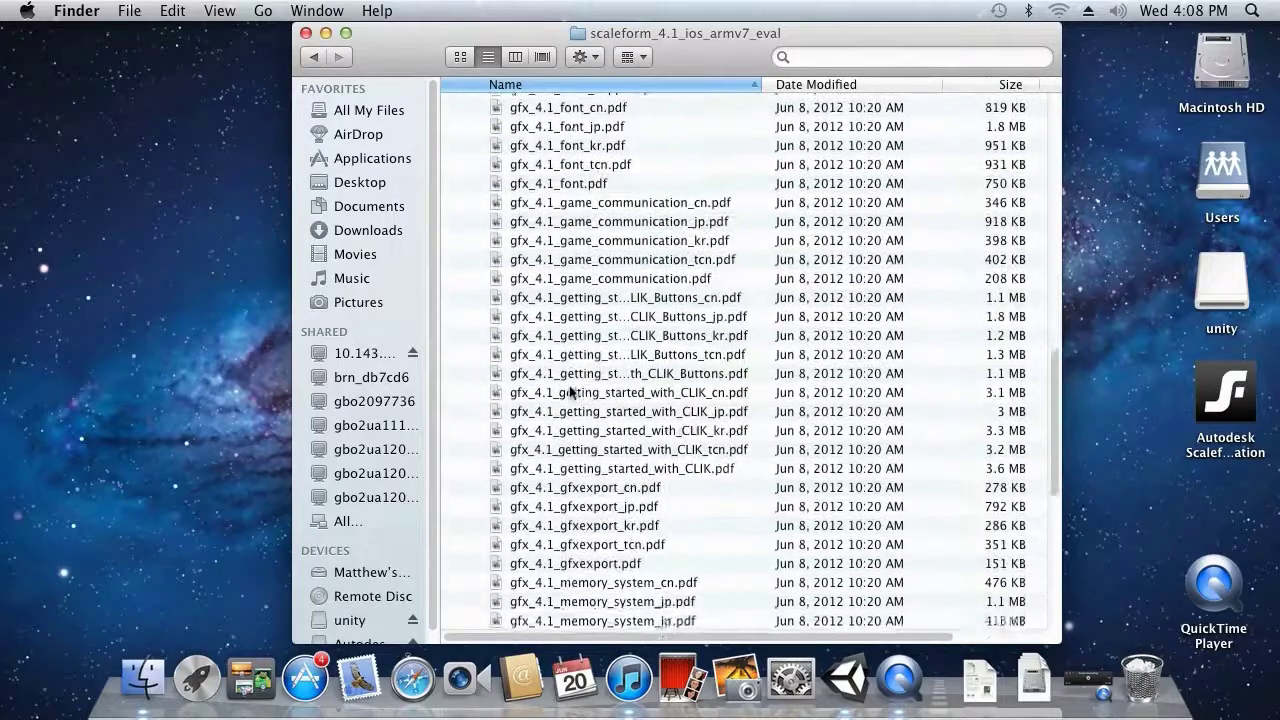
pyautogui.scroll(20, 566, 391)
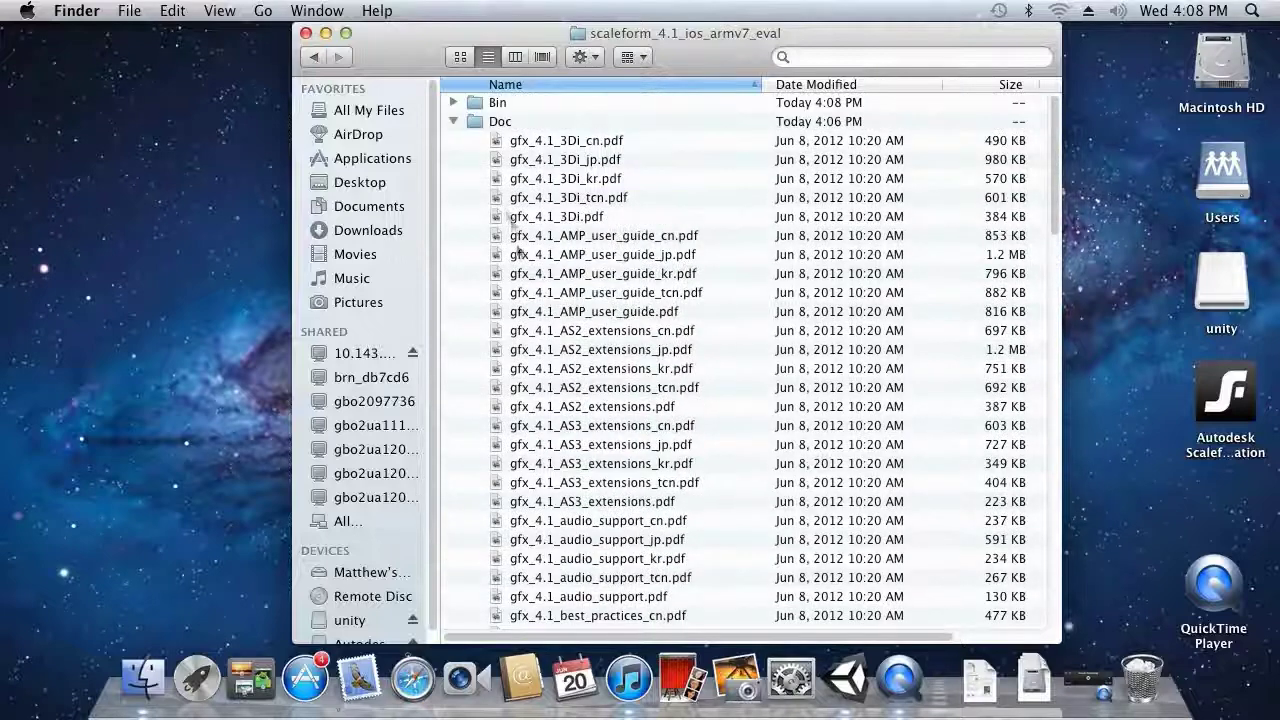
pyautogui.click(453, 121)
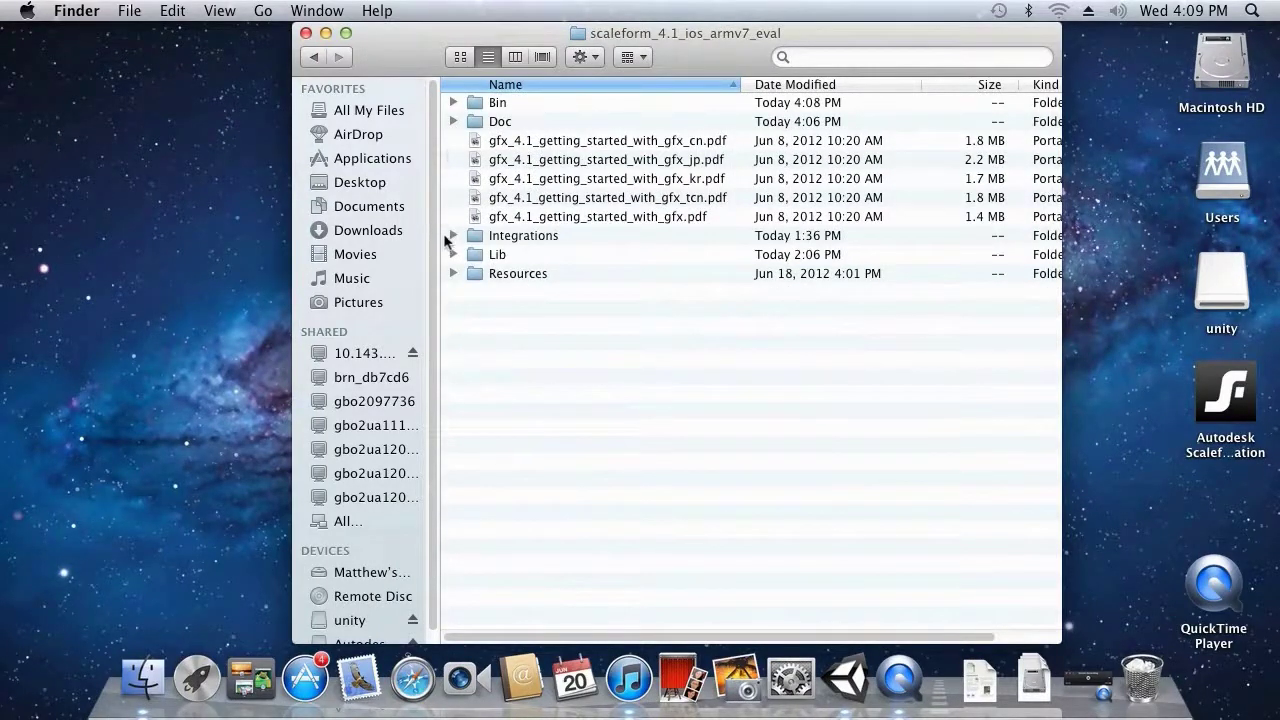
pyautogui.click(452, 255)
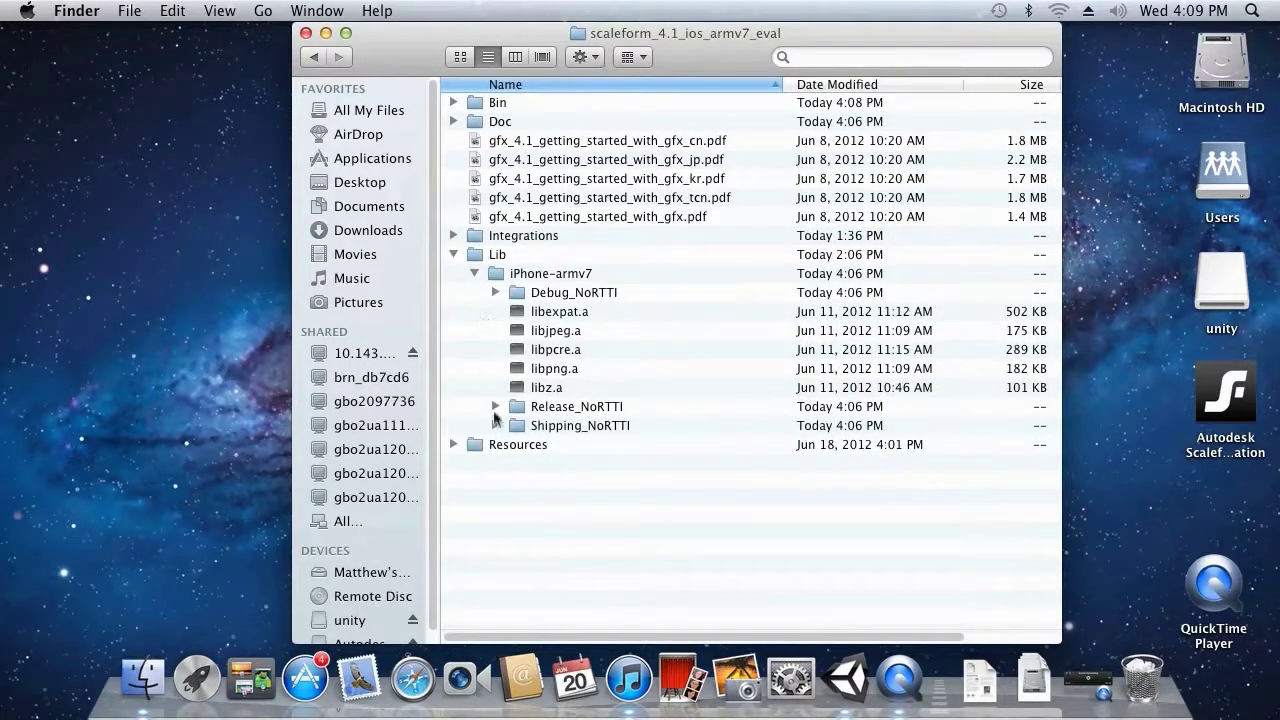
pyautogui.click(495, 406)
pyautogui.click(474, 273)
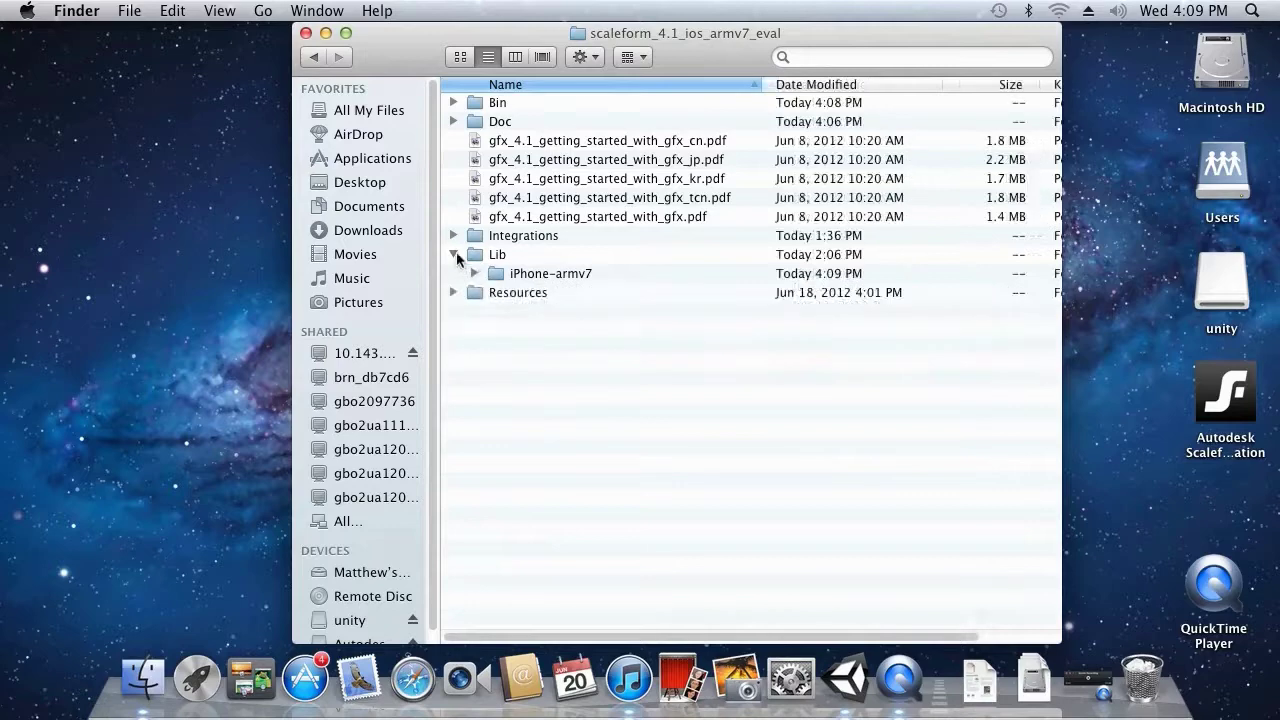
pyautogui.click(453, 254)
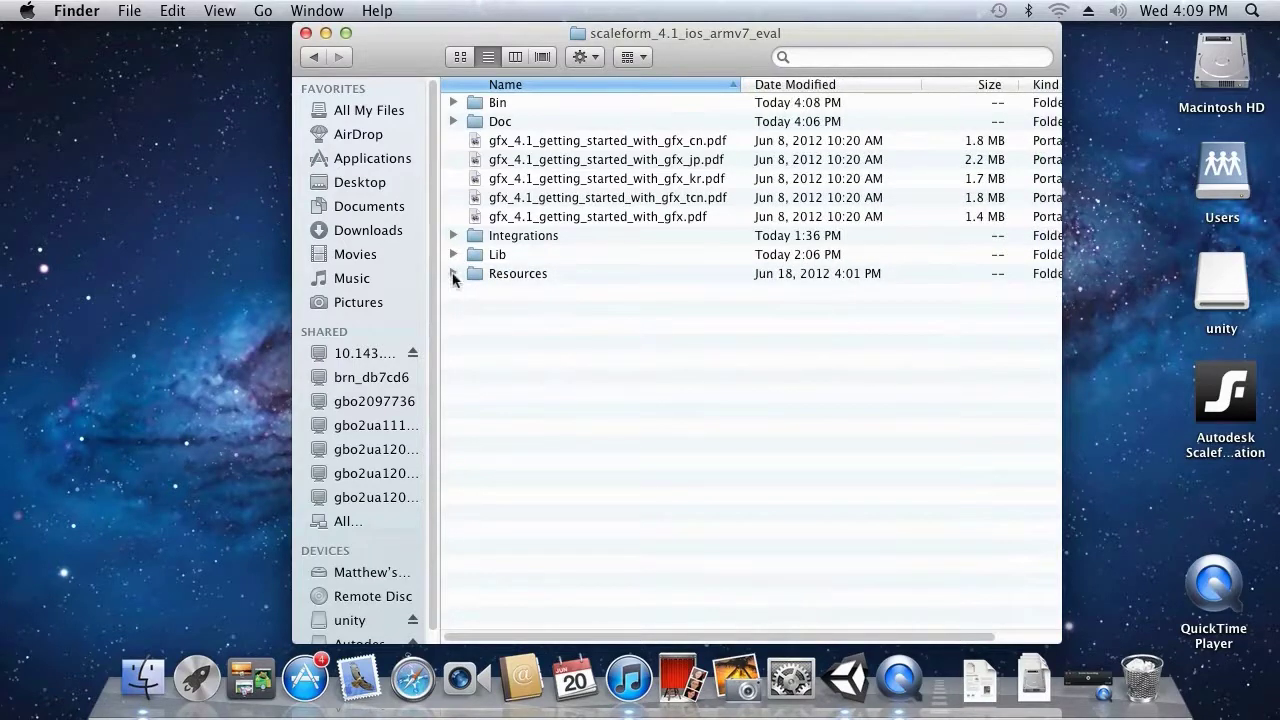
pyautogui.click(453, 274)
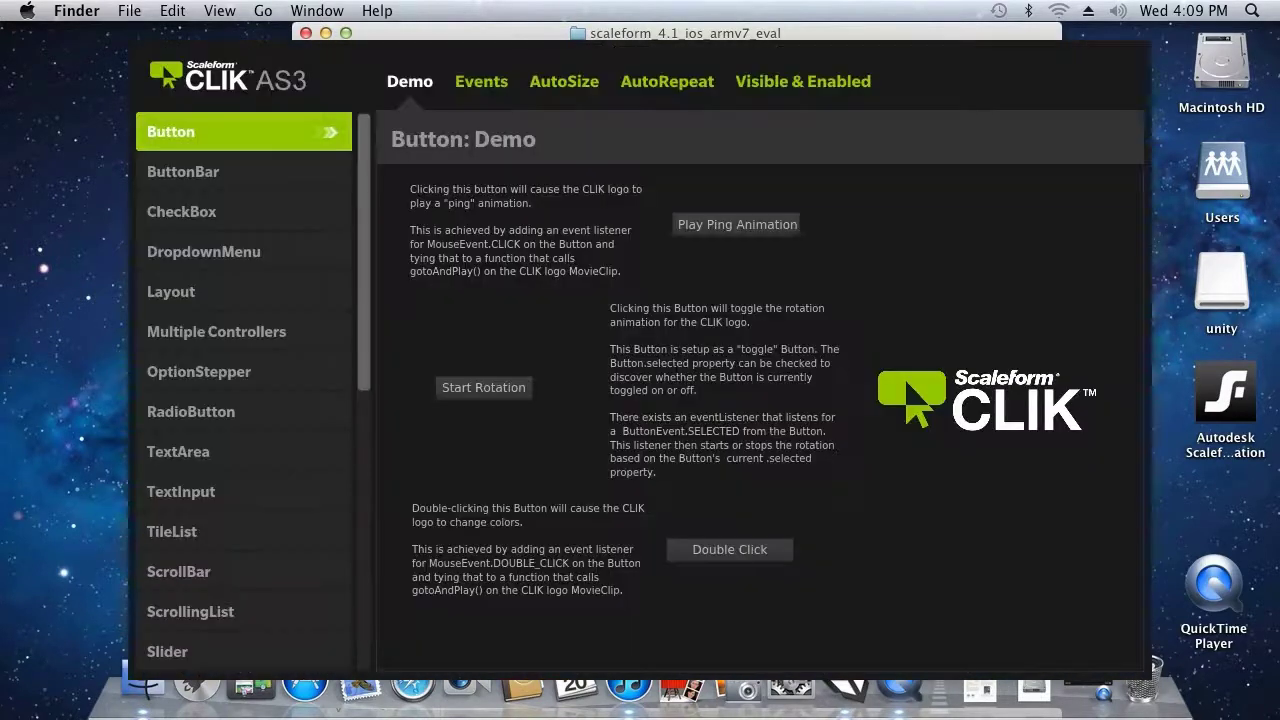
# Step: View the ButtonBar, CheckBox, DropdownMenu, Layout, Multiple Controllers and OptionStepper demos, quit, expand Integrations
pyautogui.click(183, 171)
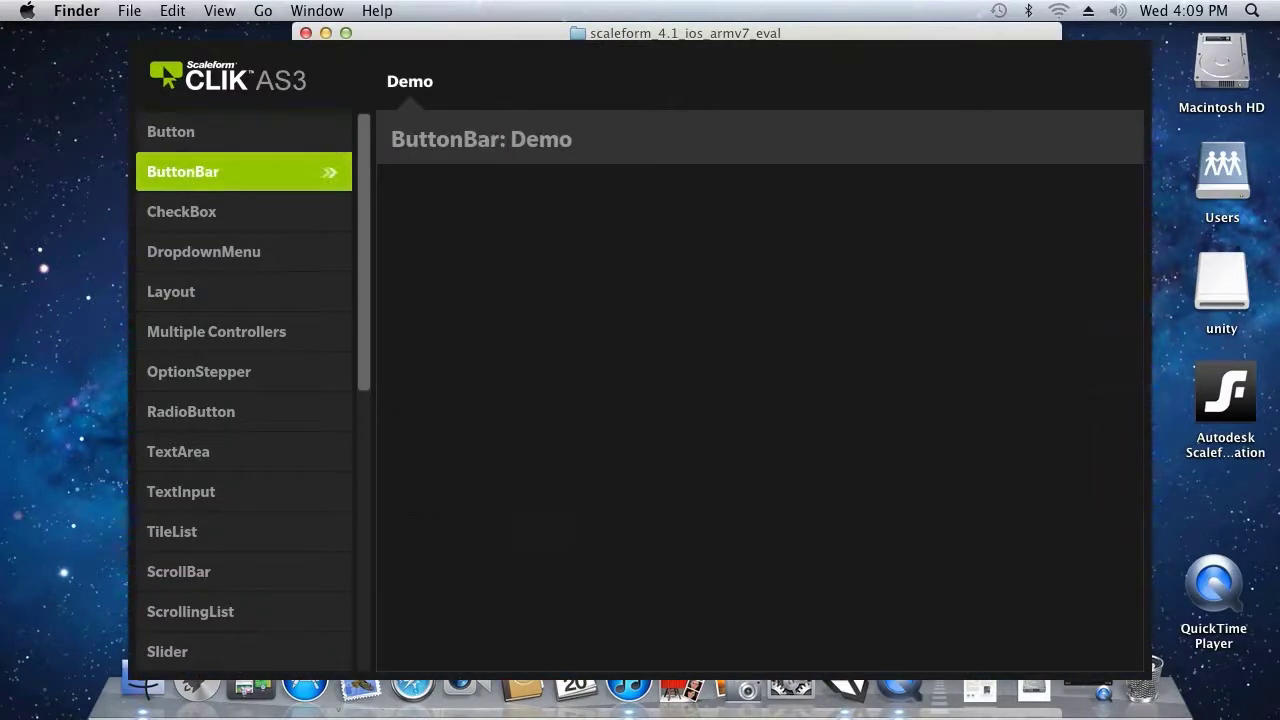
pyautogui.click(182, 211)
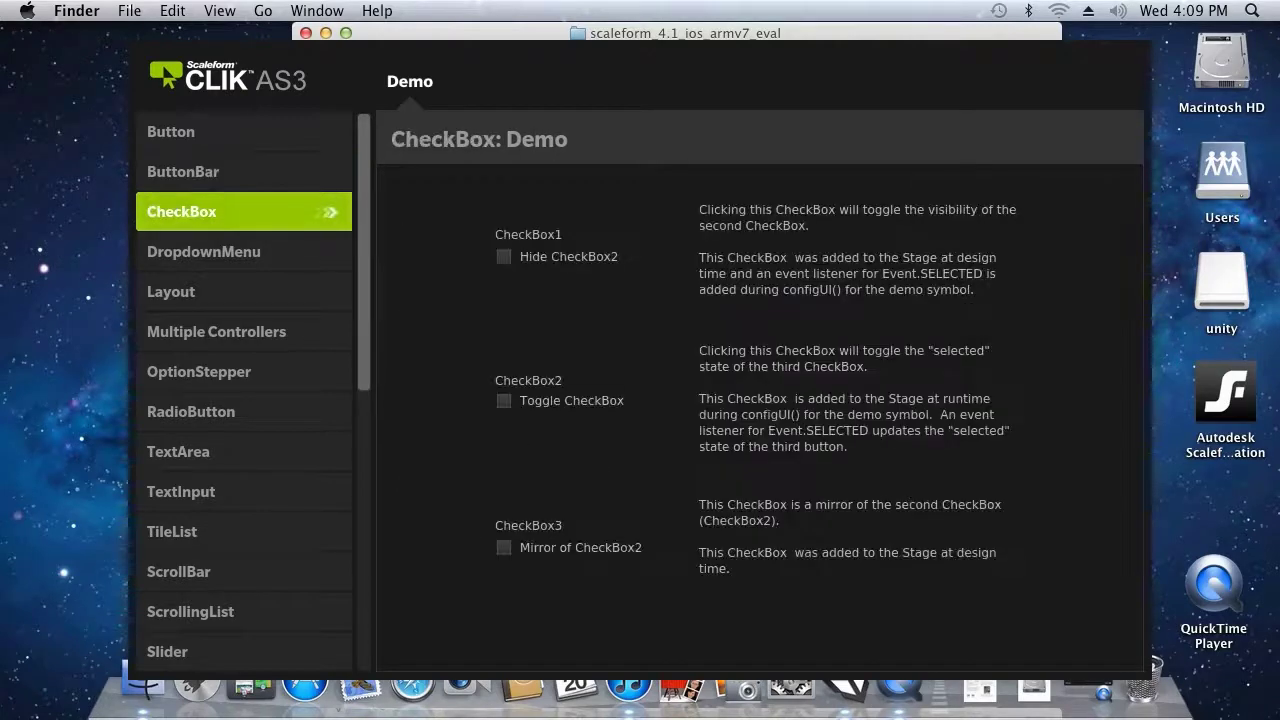
pyautogui.click(203, 251)
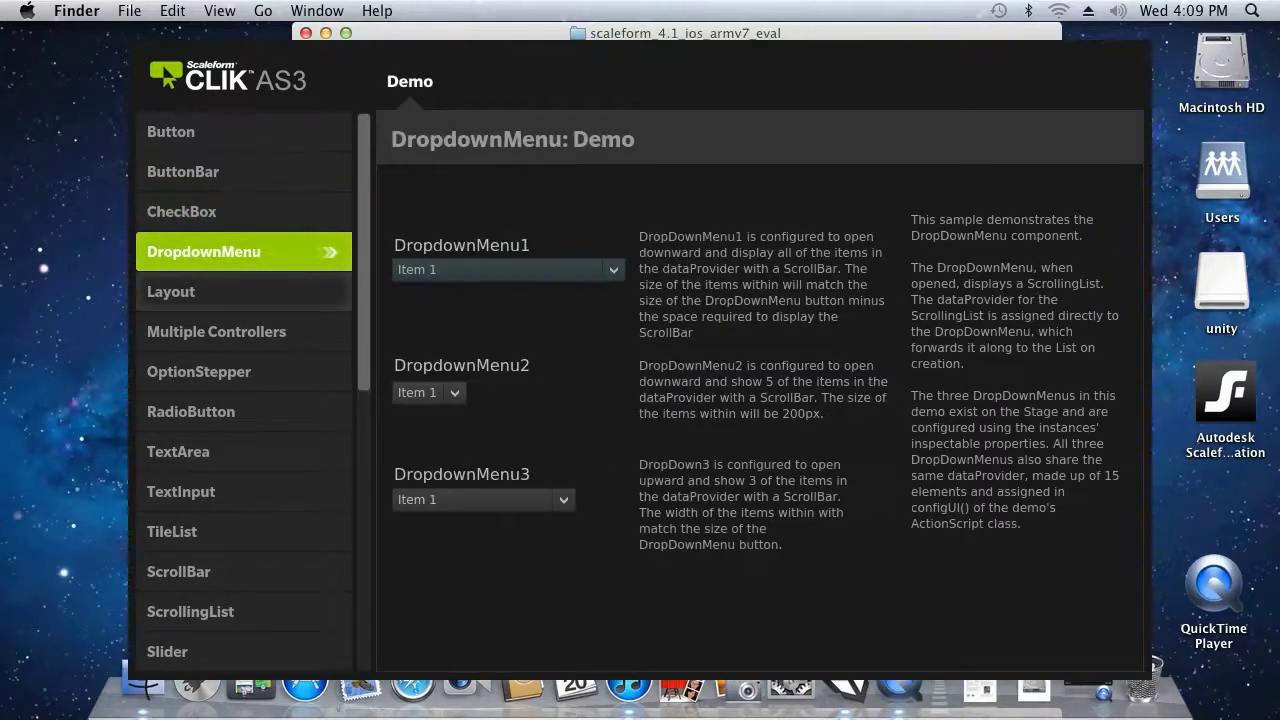
pyautogui.click(171, 291)
pyautogui.click(216, 331)
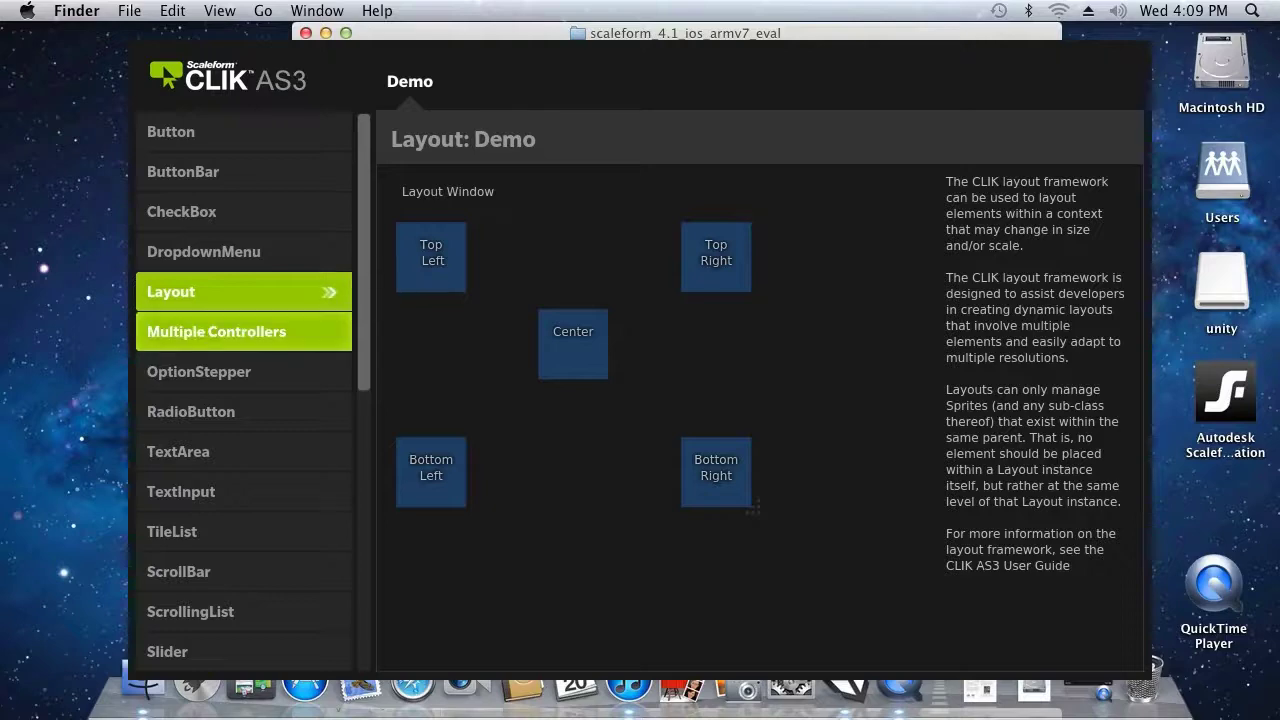
pyautogui.click(199, 371)
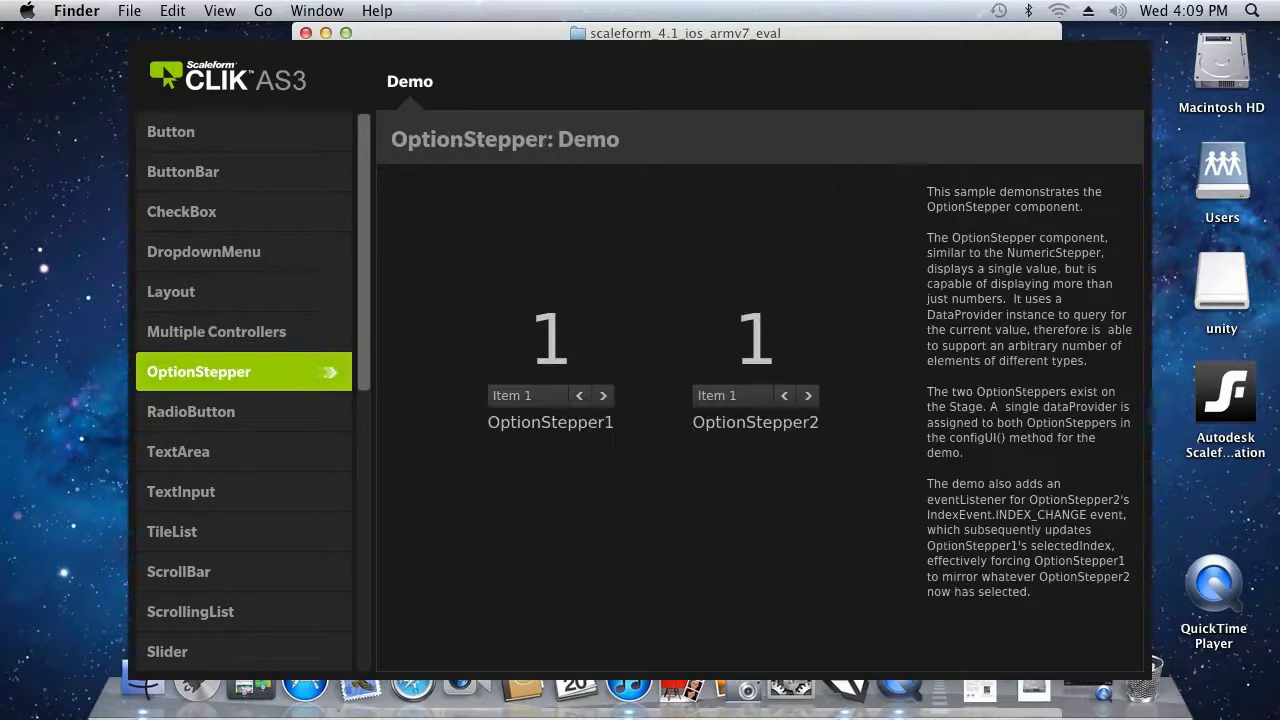
pyautogui.press('super+q')
pyautogui.click(453, 235)
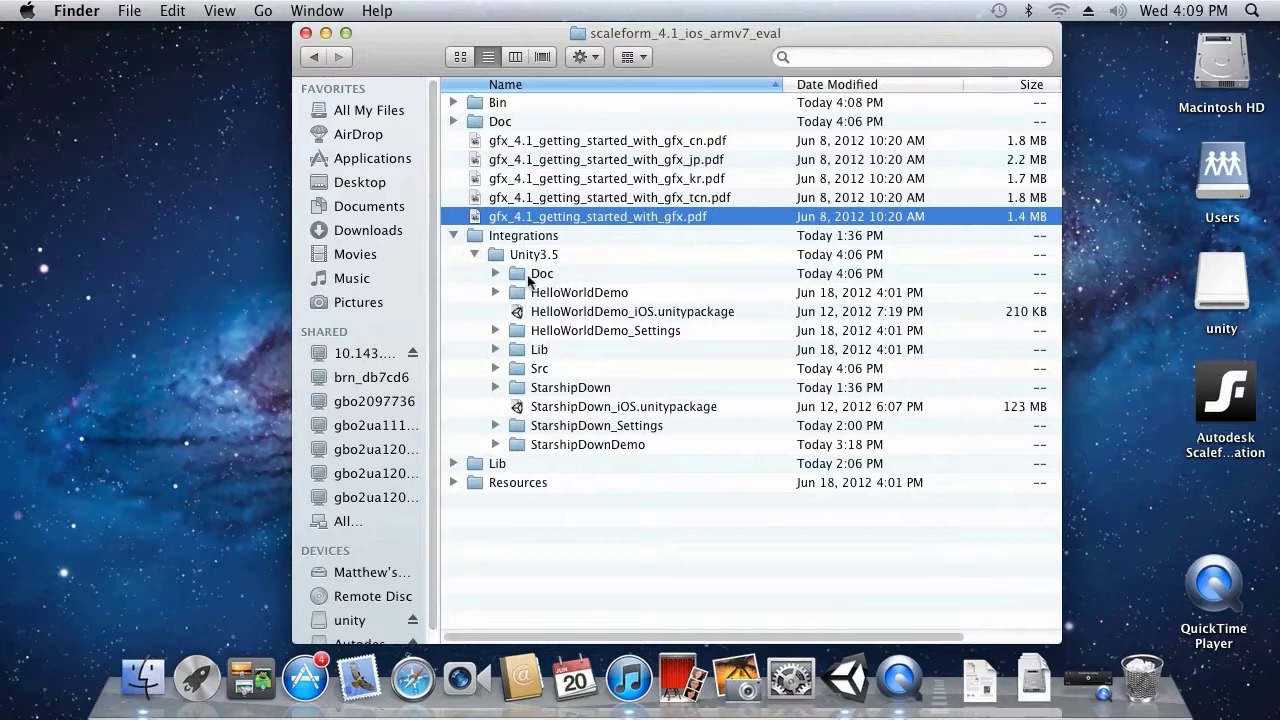
pyautogui.click(537, 273)
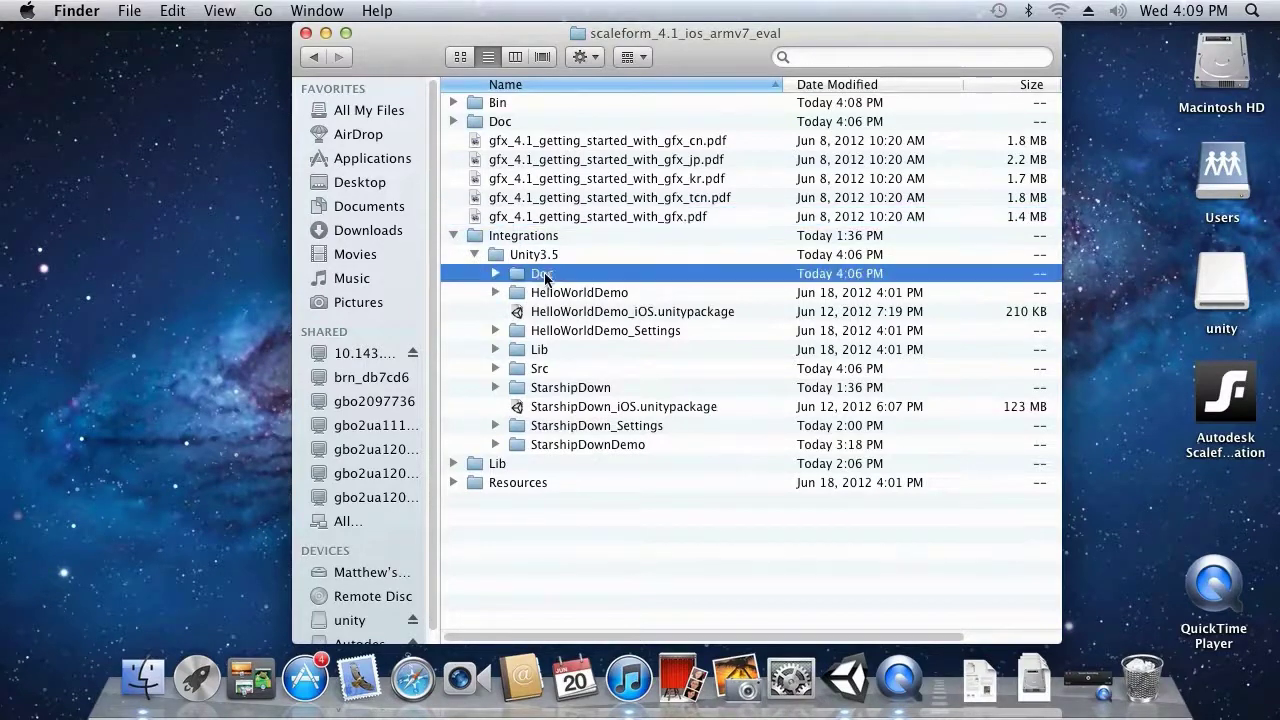
pyautogui.click(495, 274)
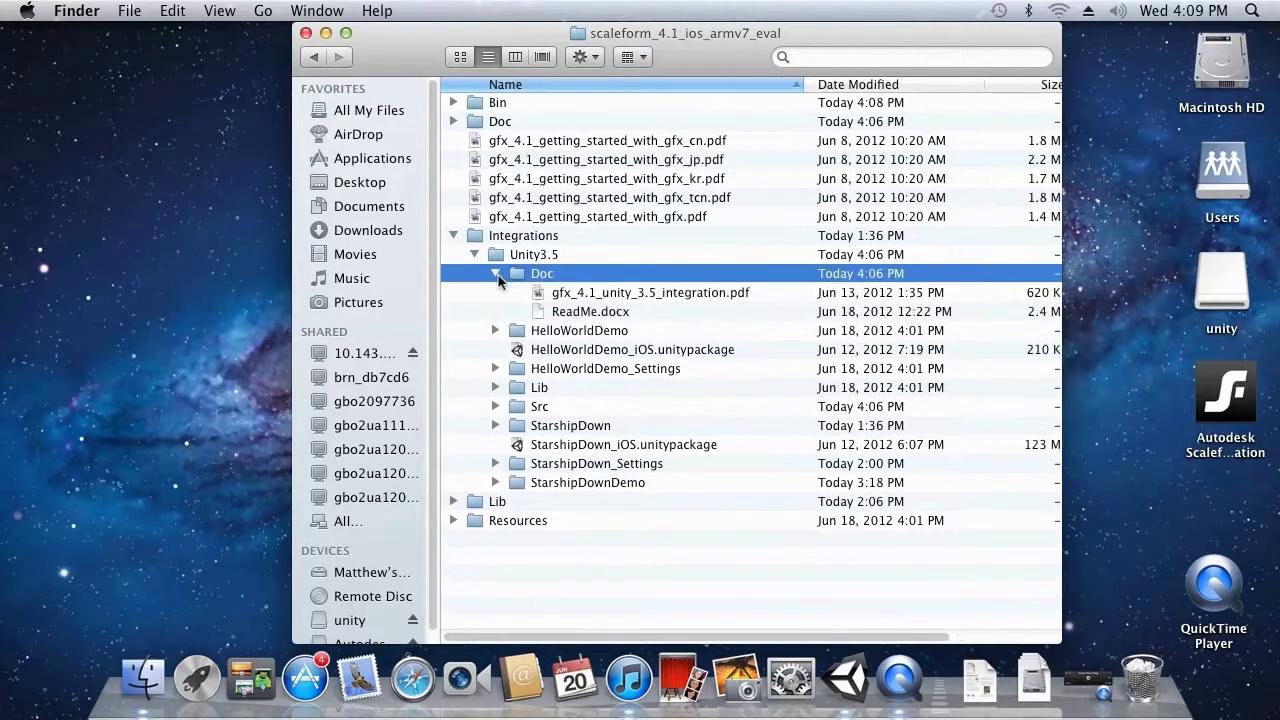
pyautogui.click(657, 292)
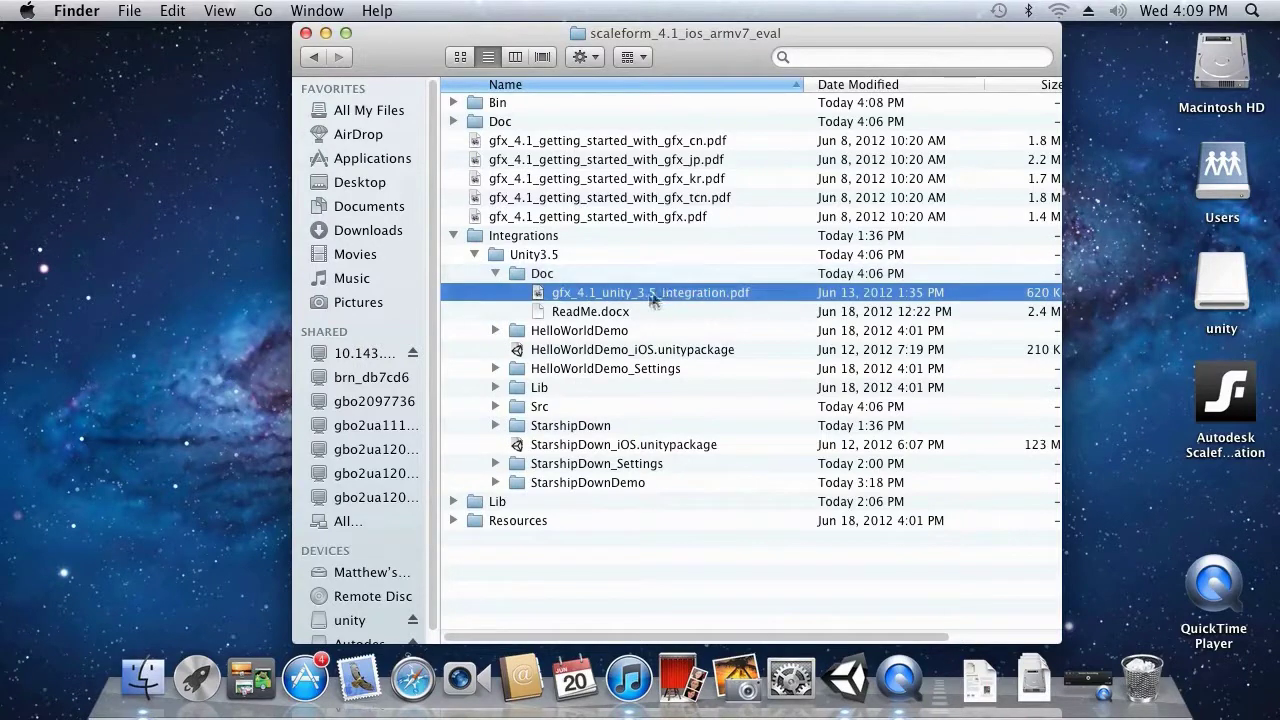
pyautogui.click(608, 313)
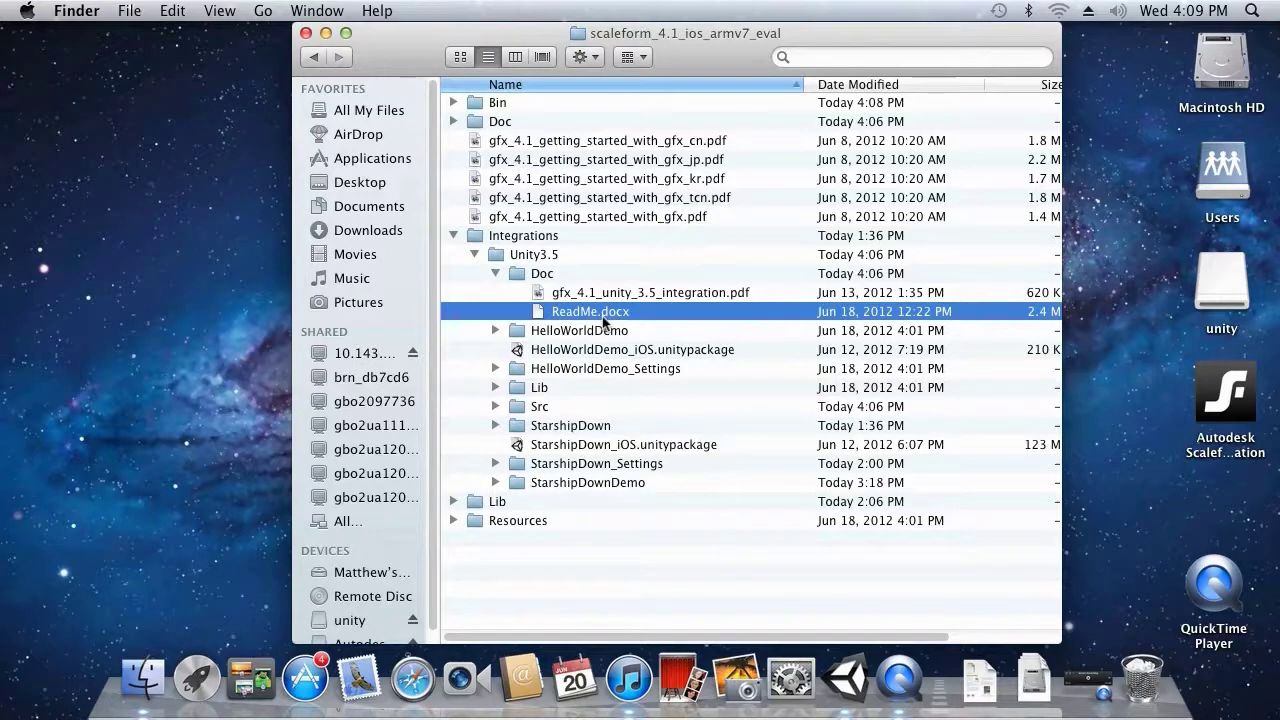
pyautogui.click(650, 297)
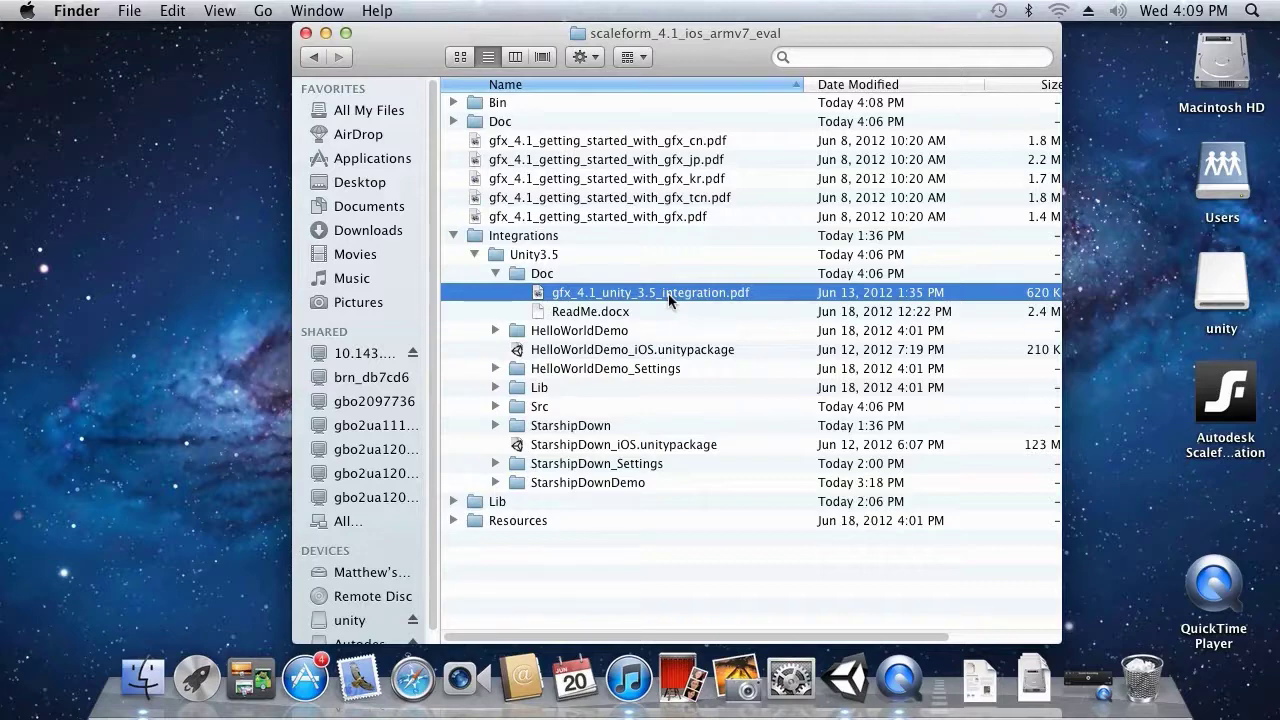
pyautogui.click(495, 273)
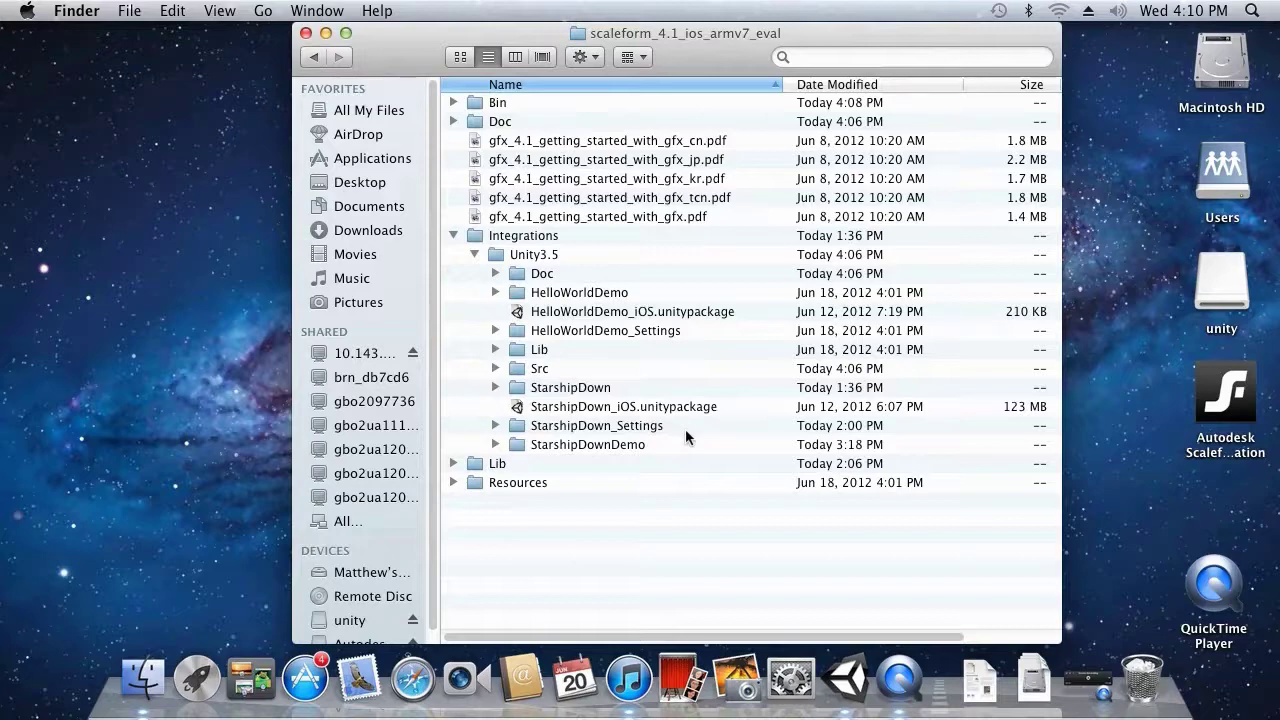
pyautogui.click(495, 368)
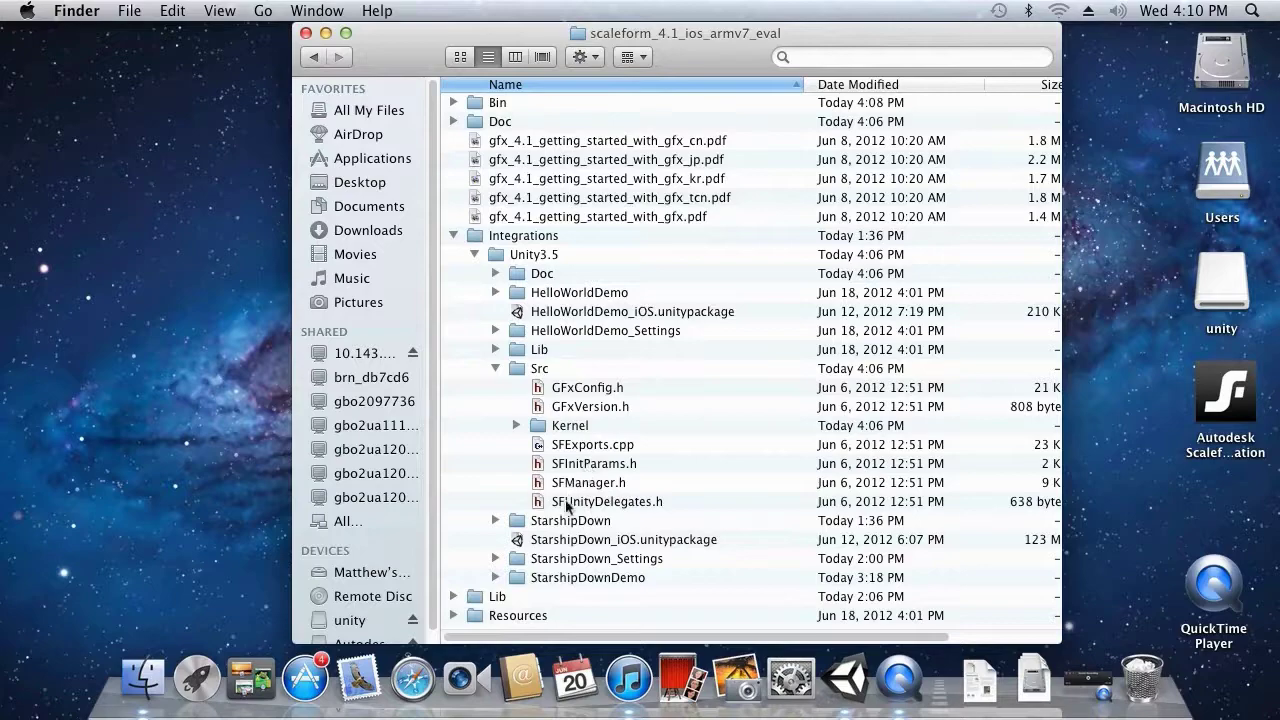
pyautogui.click(495, 368)
pyautogui.click(495, 349)
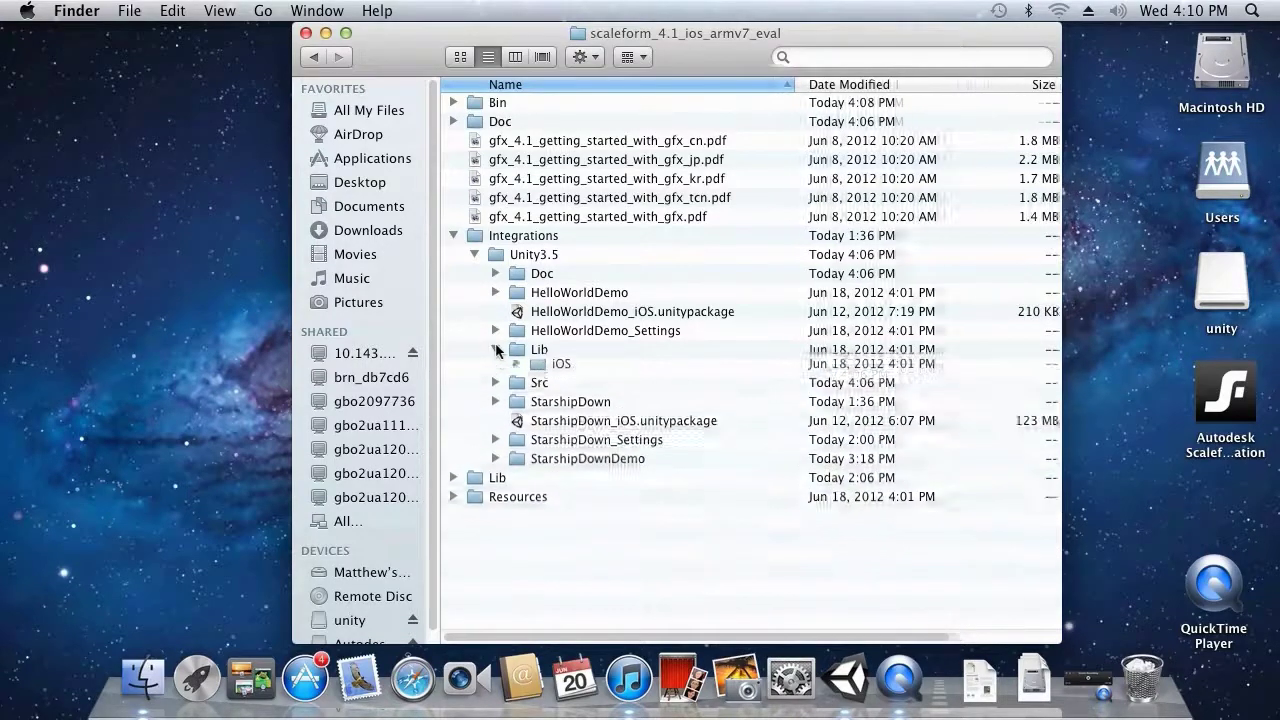
pyautogui.click(516, 368)
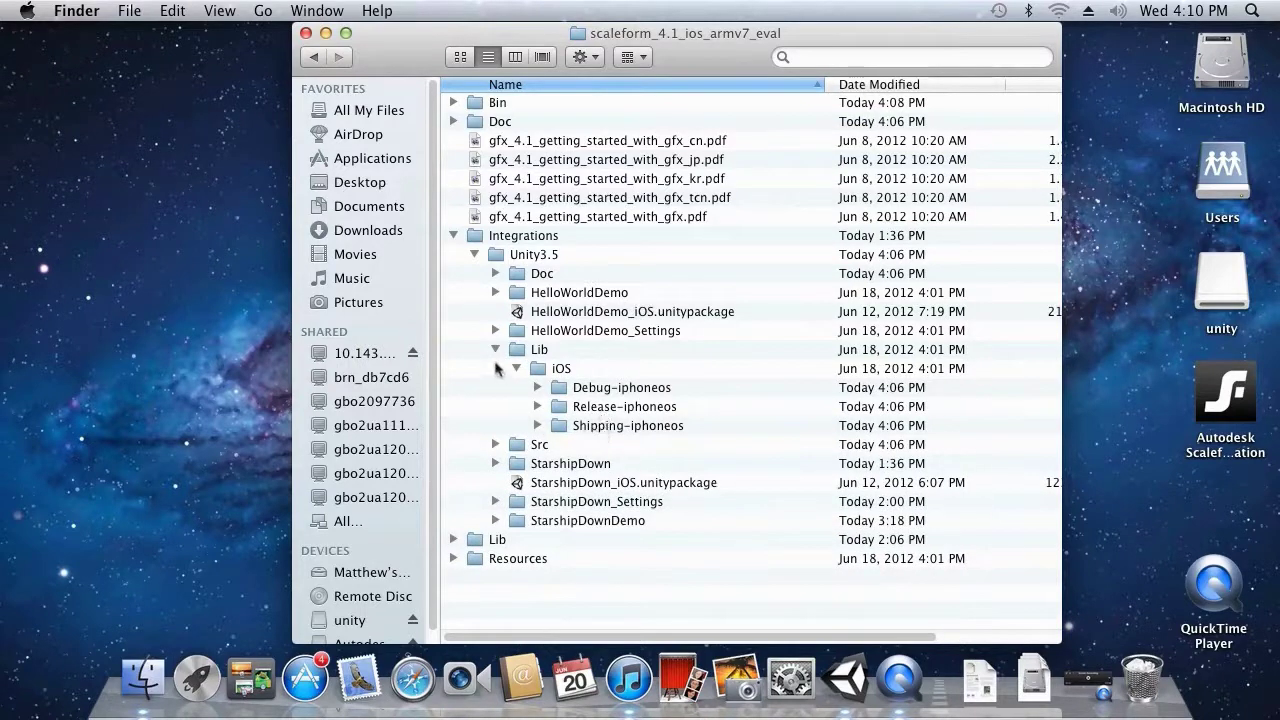
pyautogui.click(495, 349)
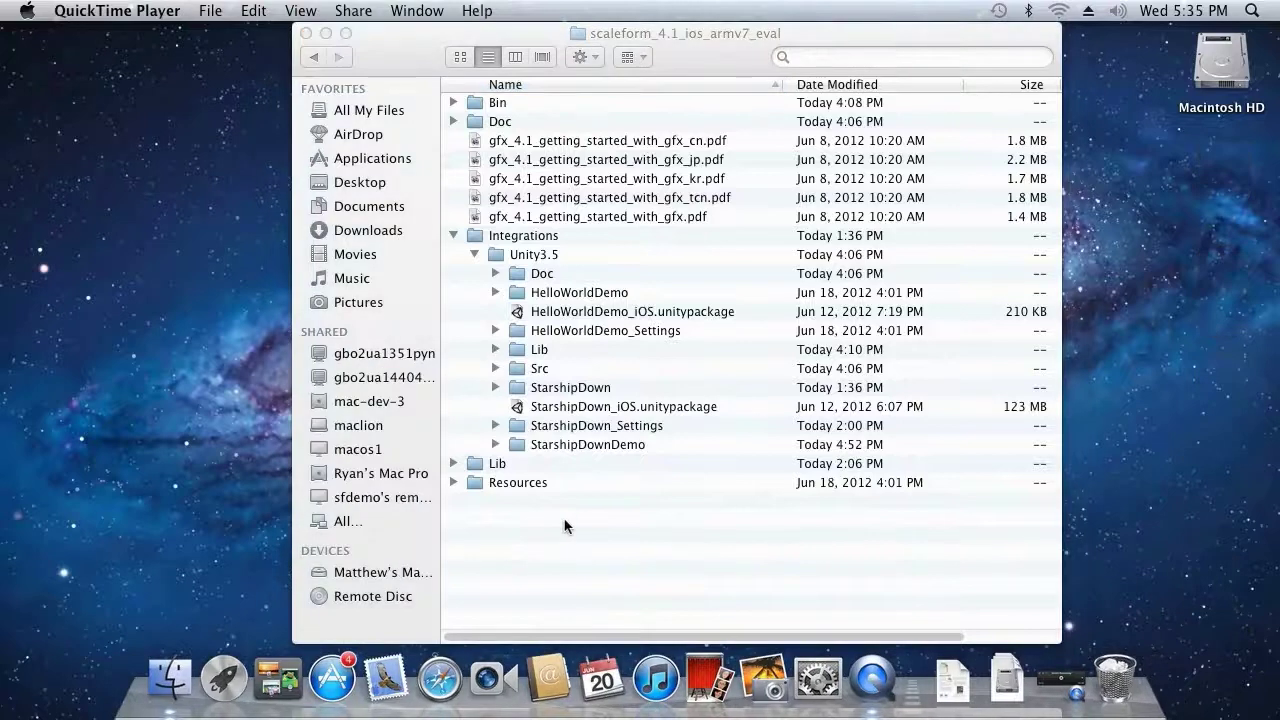
# Step: Open Unity-iPhone.xcodeproj from StarshipDown/iOS_Project in Xcode
pyautogui.doubleClick(573, 388)
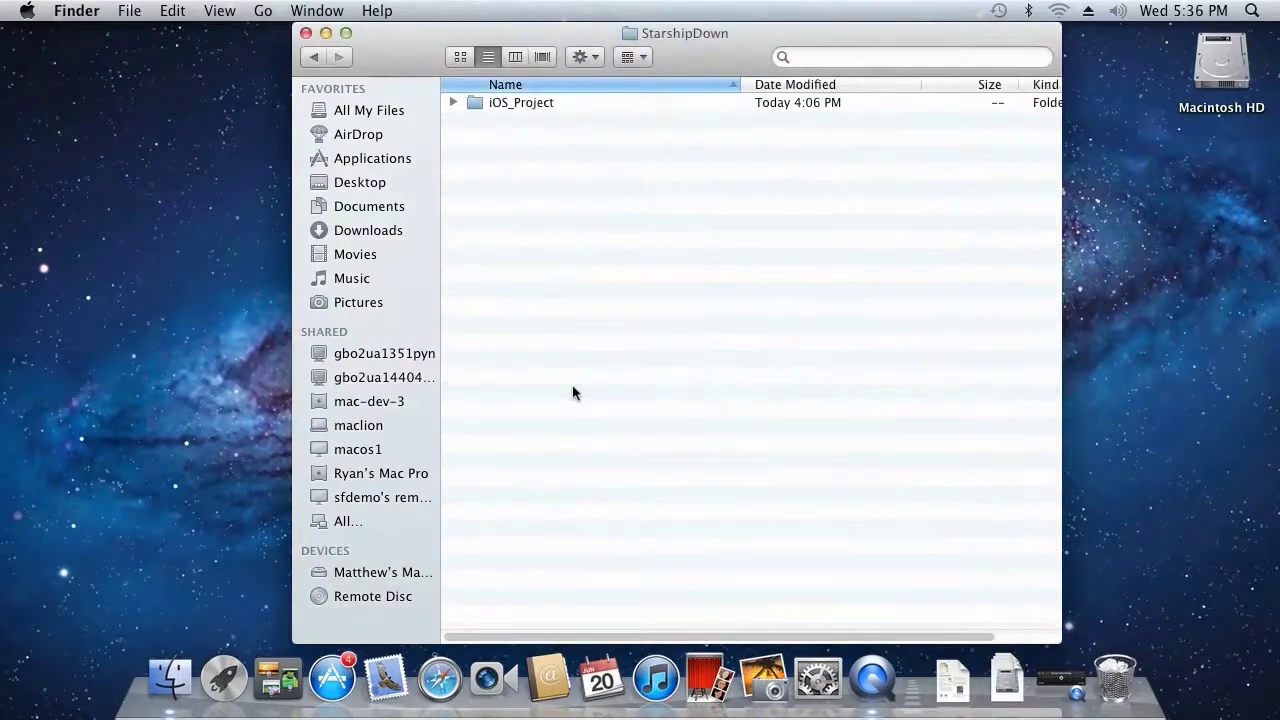
pyautogui.doubleClick(522, 103)
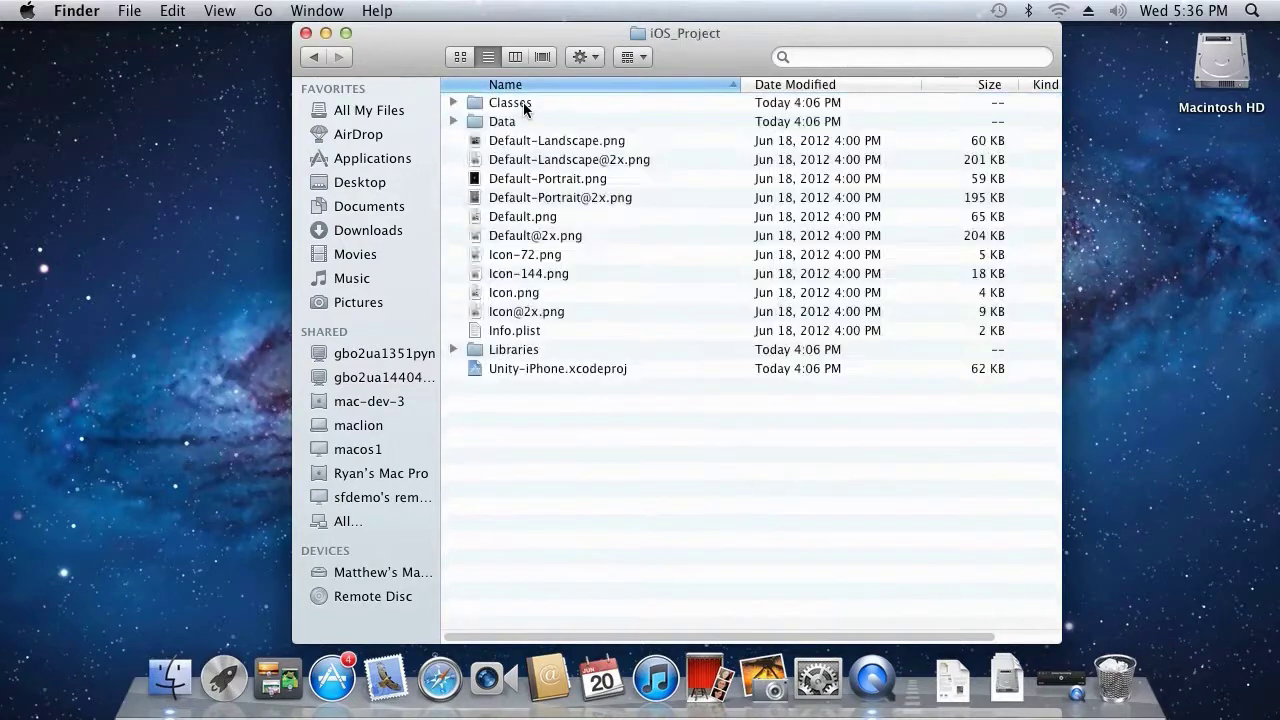
pyautogui.click(568, 372)
pyautogui.doubleClick(568, 369)
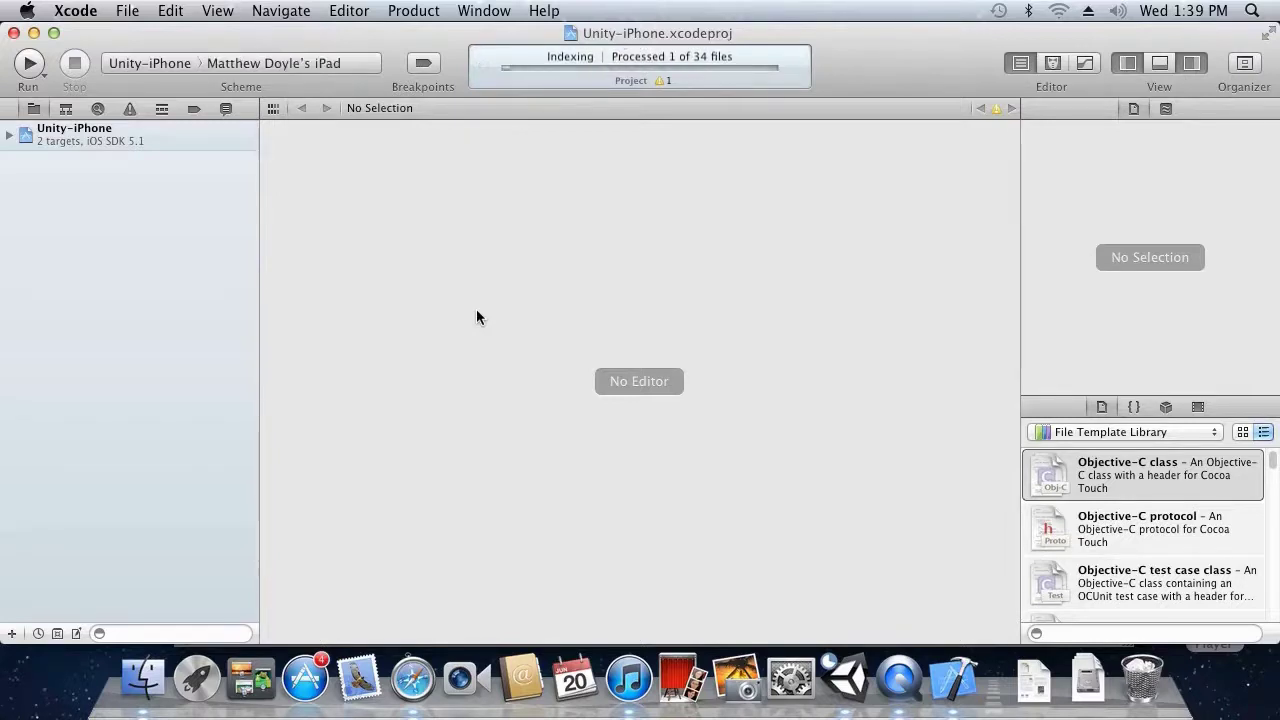
# Step: Set the Unity-iPhone scheme's Run build configuration to Release
pyautogui.click(162, 68)
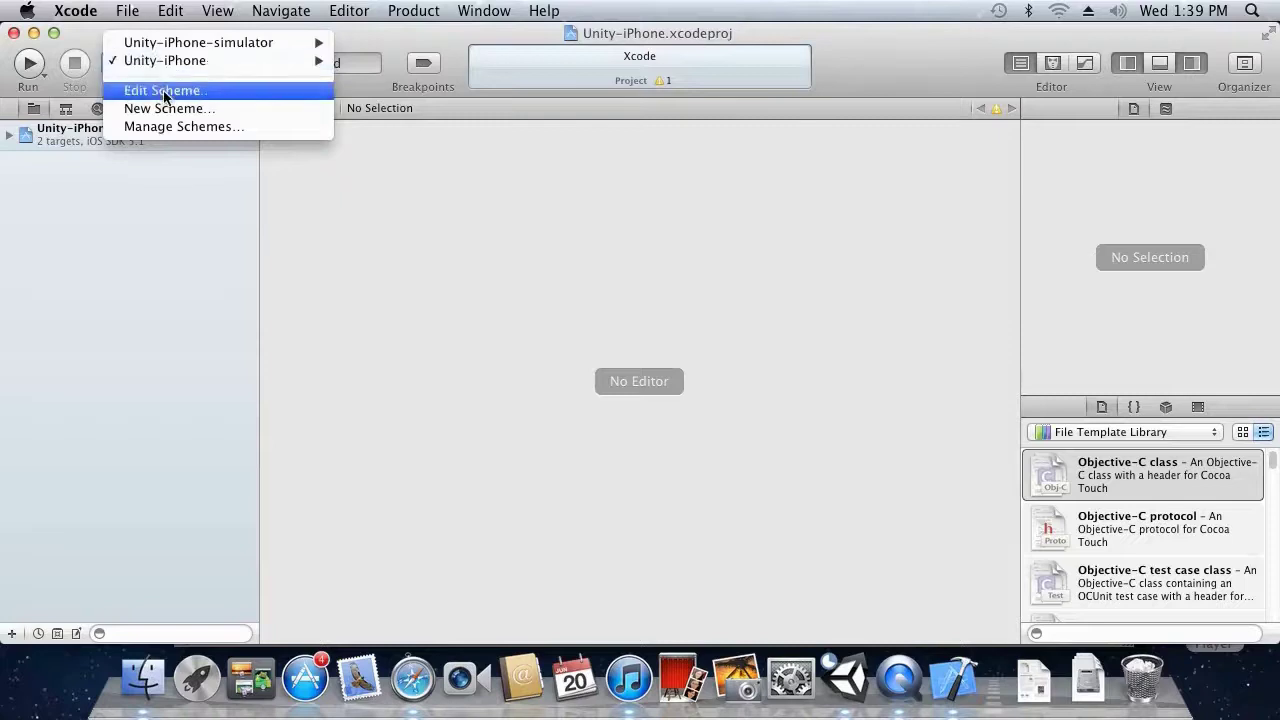
pyautogui.click(163, 90)
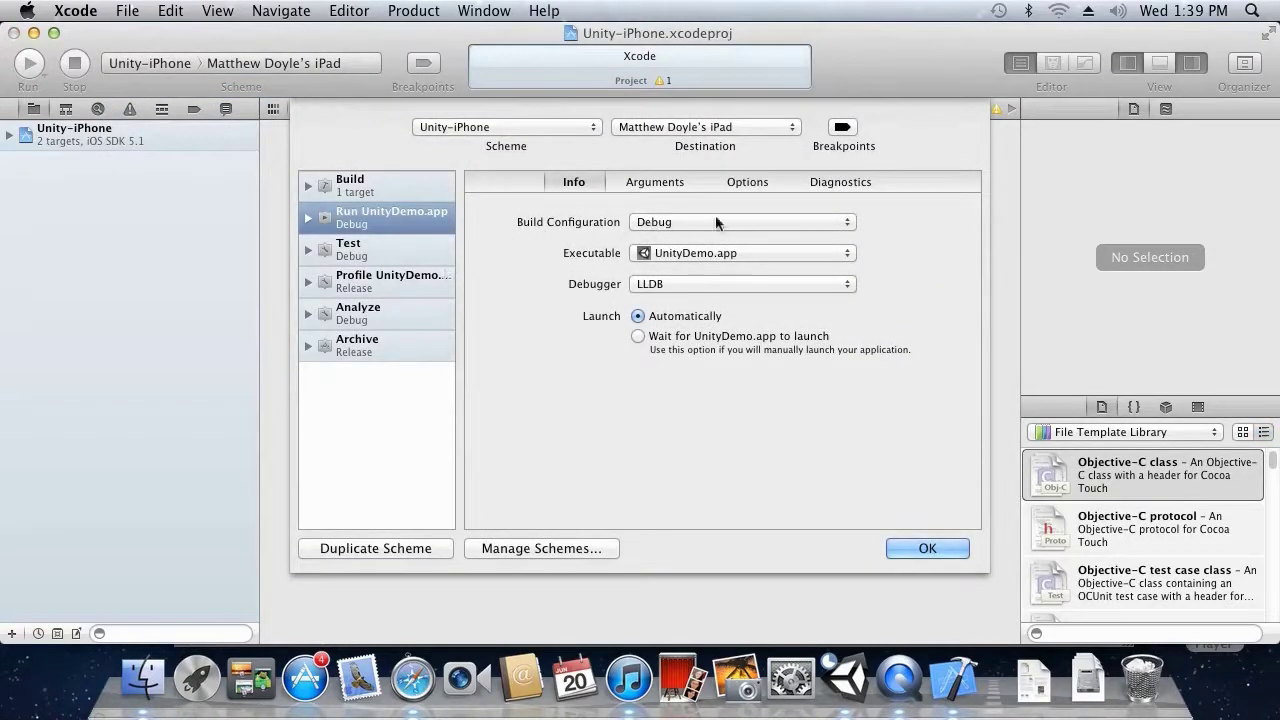
pyautogui.click(740, 221)
pyautogui.click(656, 189)
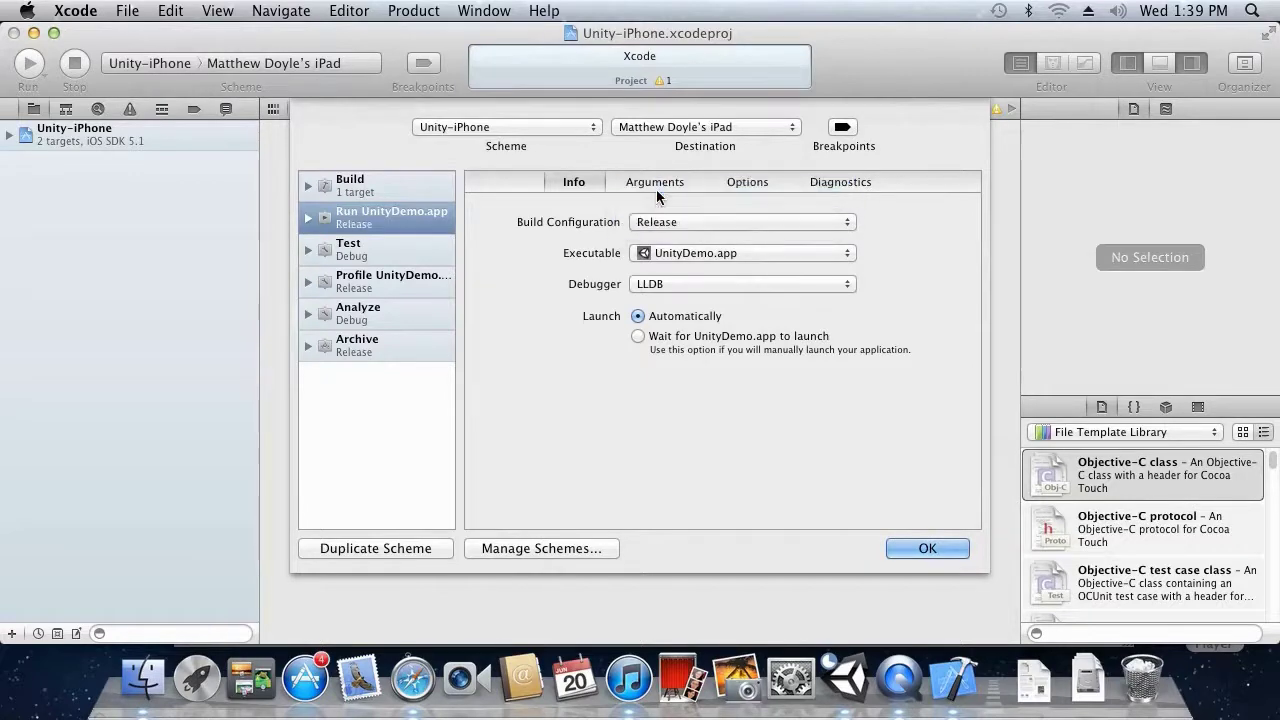
pyautogui.click(927, 549)
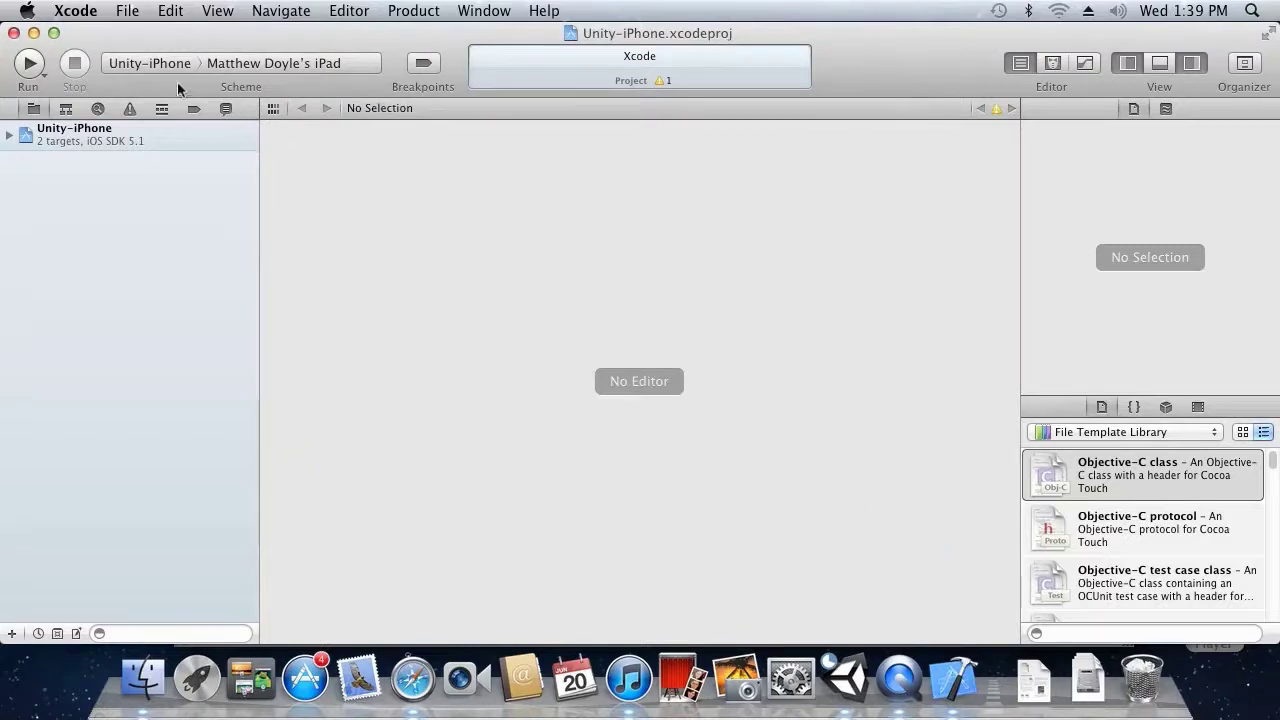
pyautogui.click(246, 68)
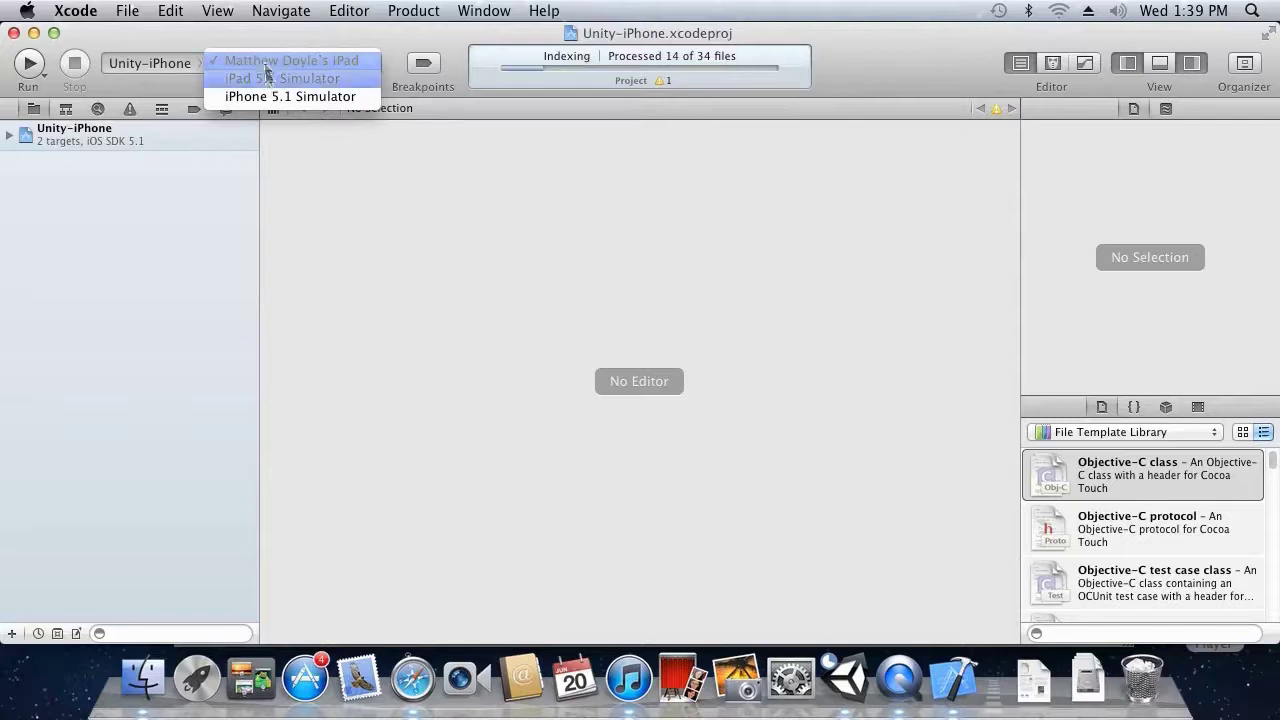
# Step: Run the Unity-iPhone scheme on the connected iPad and enable developer mode when prompted
pyautogui.click(263, 61)
pyautogui.click(145, 65)
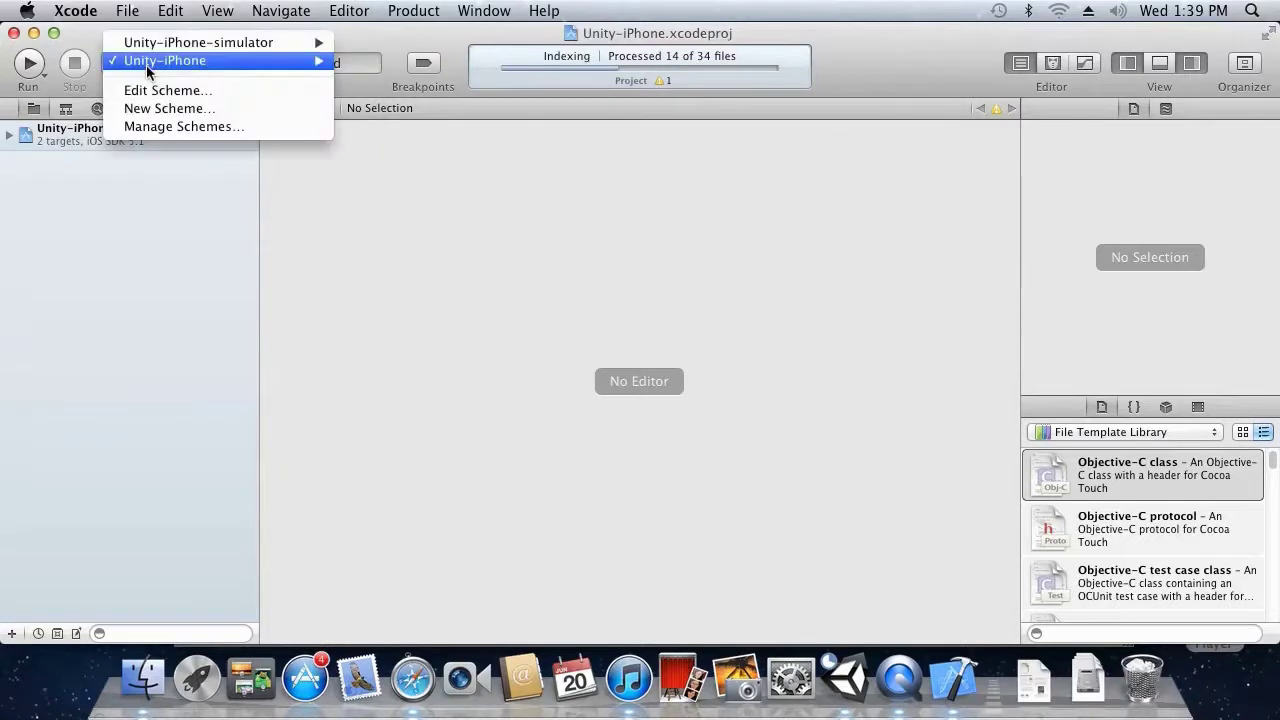
pyautogui.moveTo(146, 64)
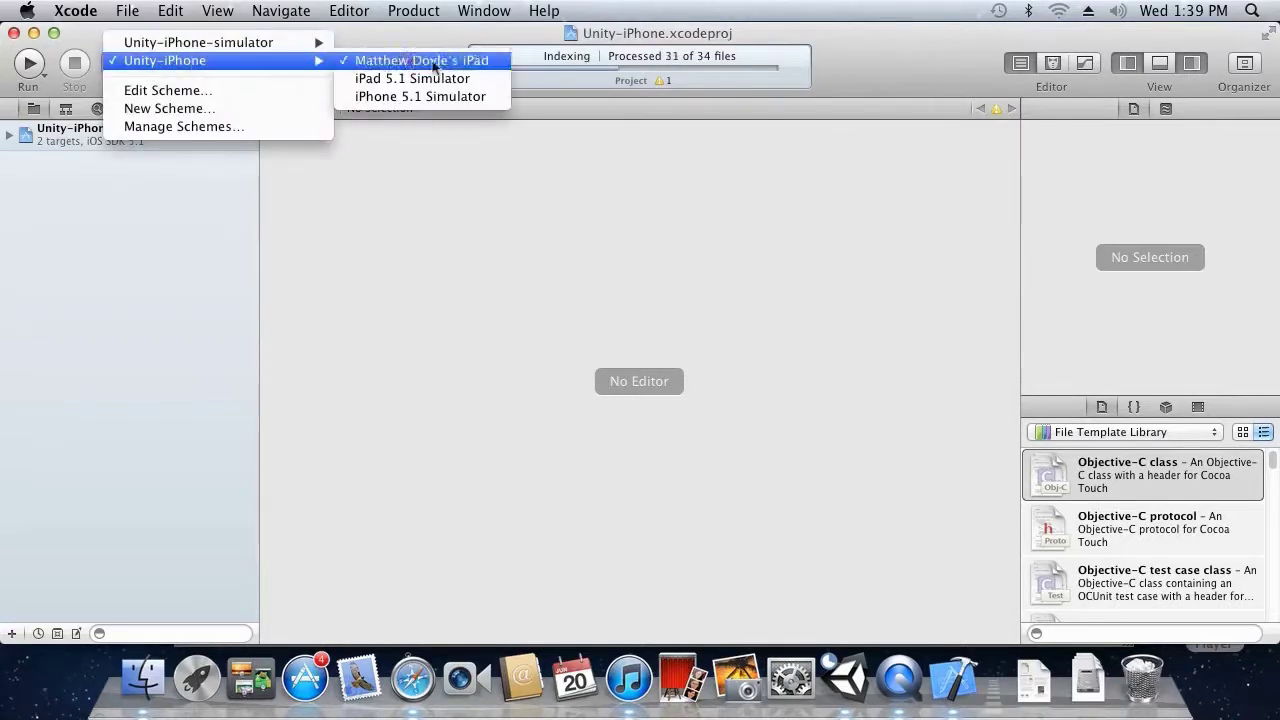
pyautogui.click(192, 66)
pyautogui.click(28, 64)
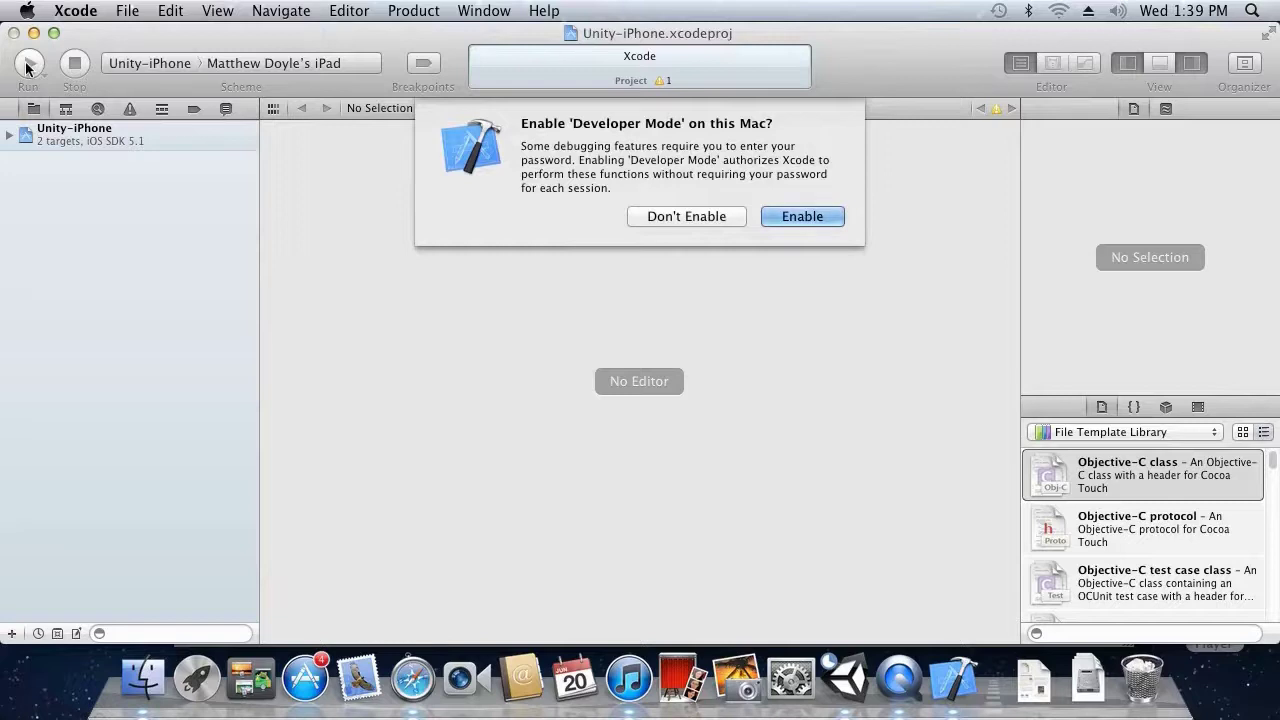
pyautogui.click(803, 218)
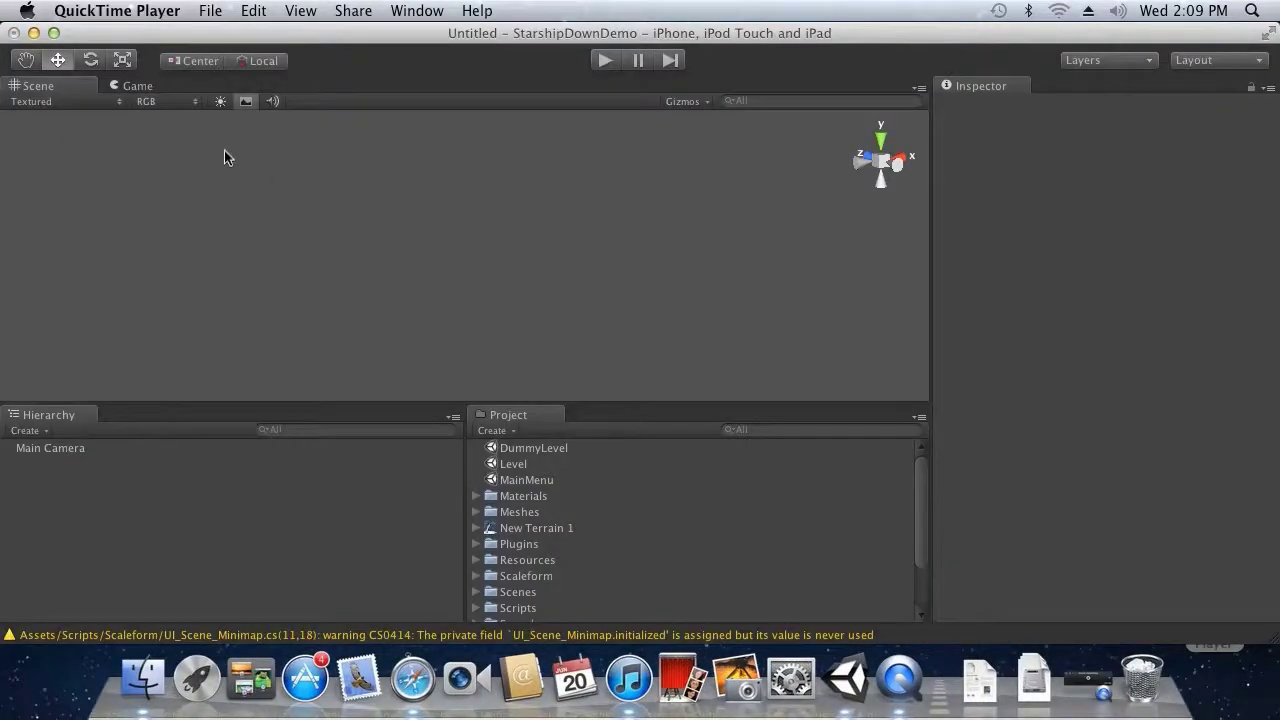
# Step: Start a new Unity project and browse to scaleform_4.1_ios_armv7_eval/Integrations/Unity3.5
pyautogui.click(224, 155)
pyautogui.click(119, 14)
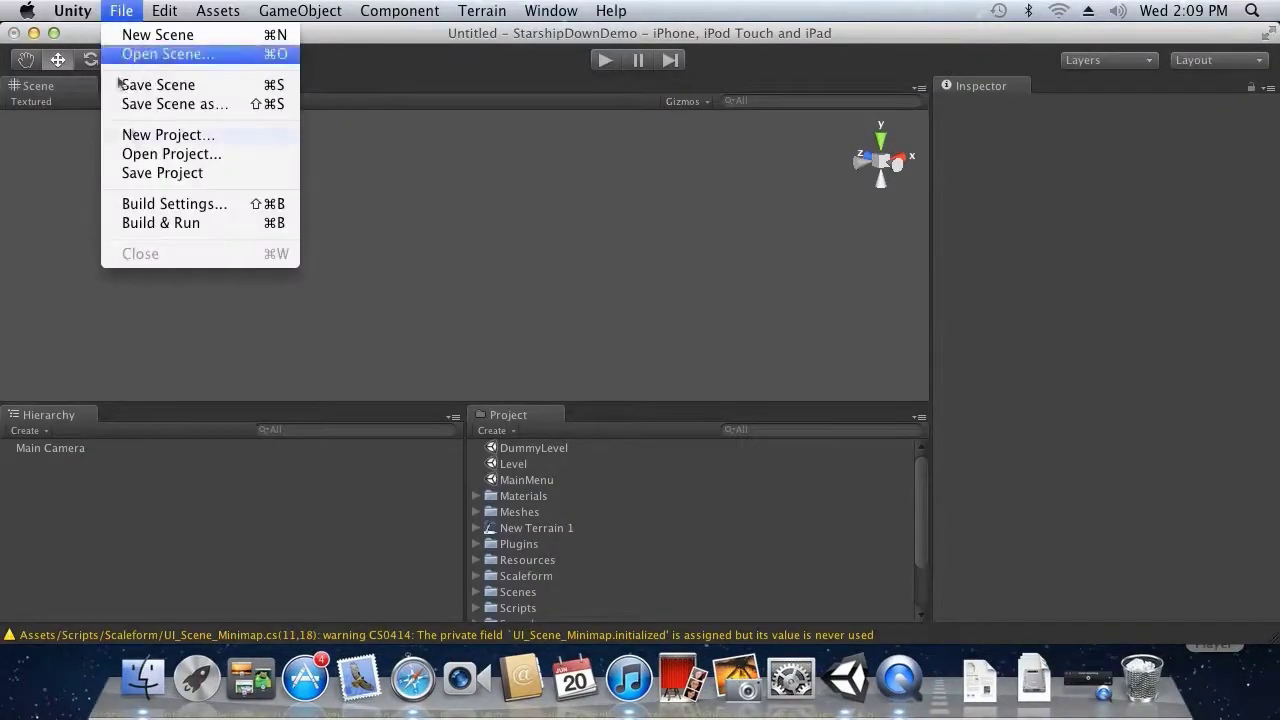
pyautogui.click(157, 135)
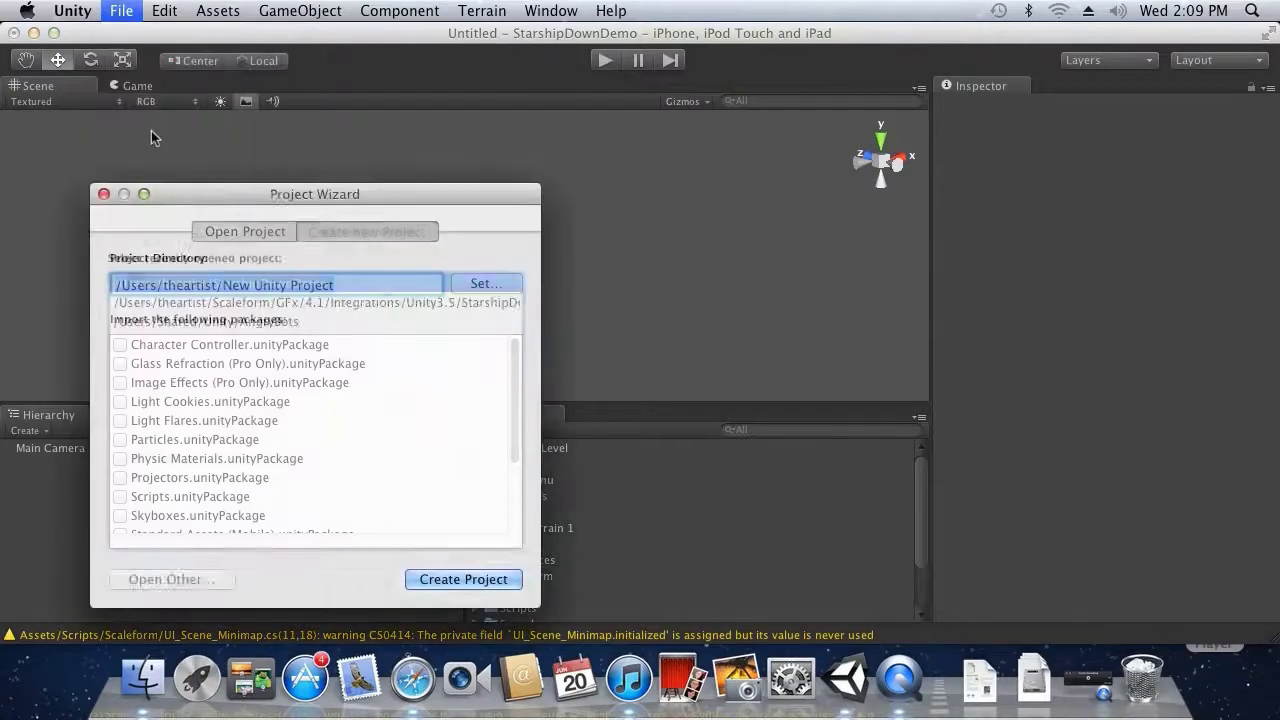
pyautogui.click(480, 284)
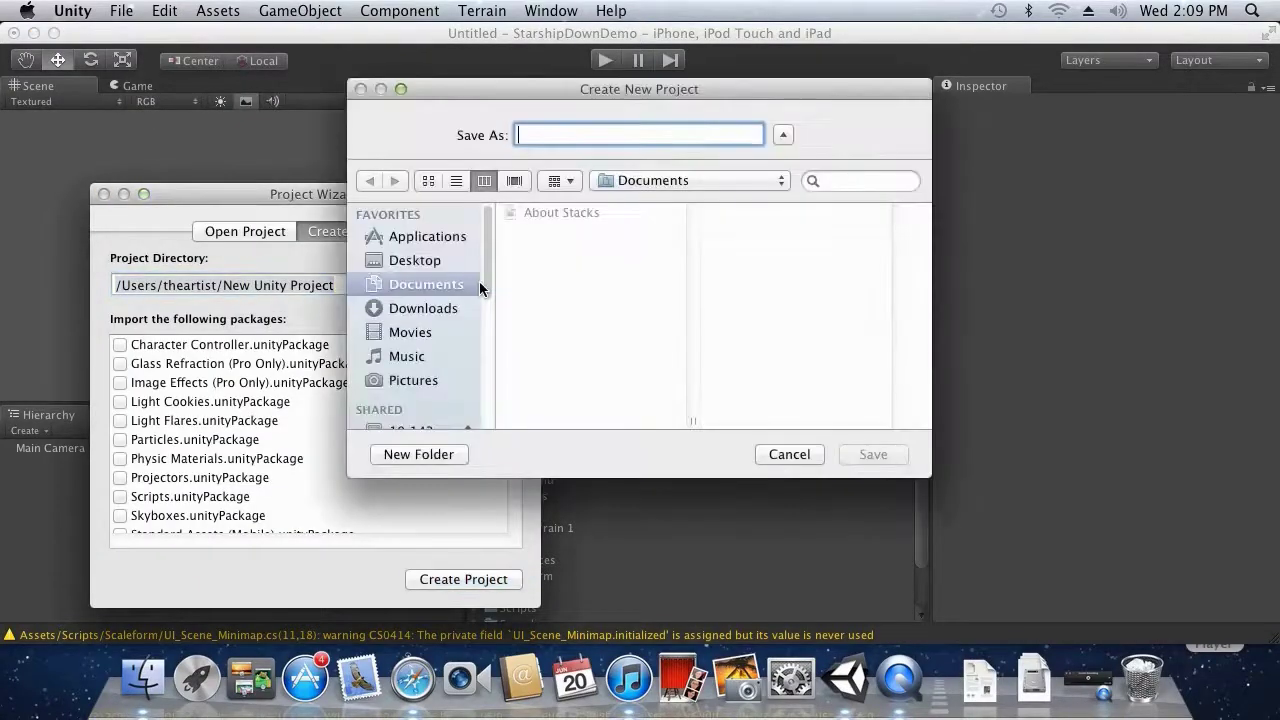
pyautogui.click(432, 236)
pyautogui.scroll(-10, 571, 293)
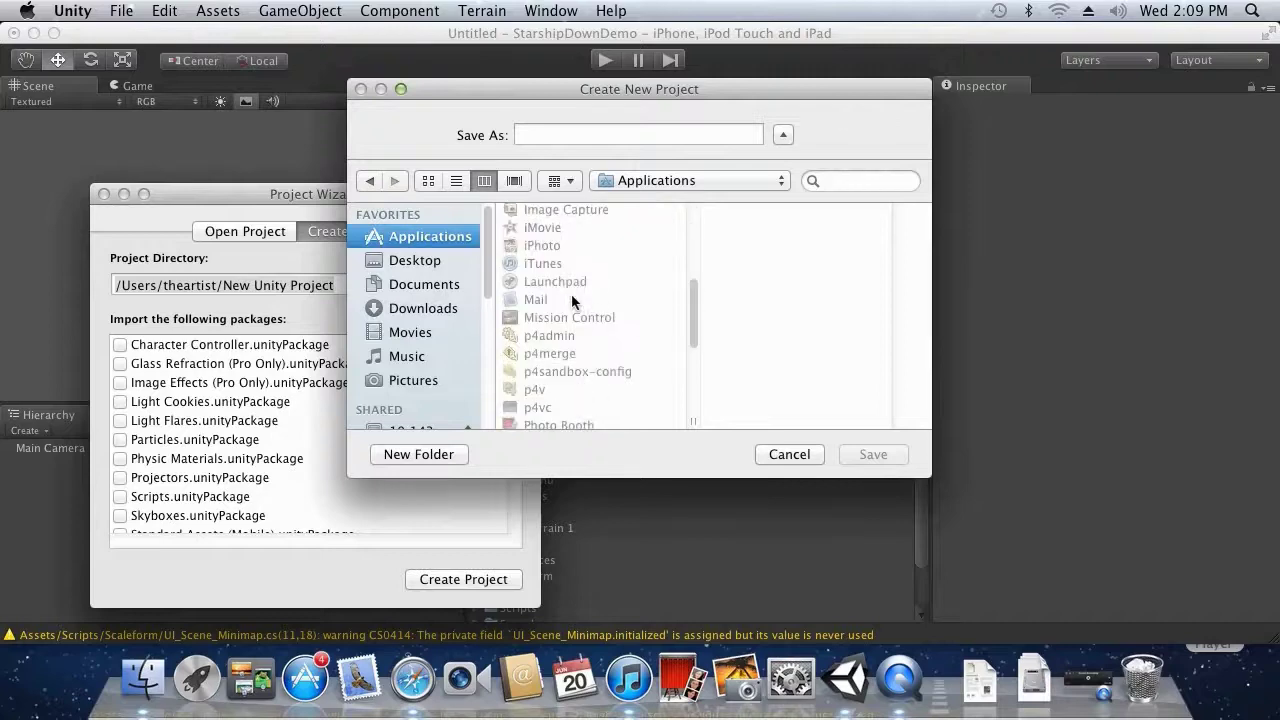
pyautogui.click(567, 296)
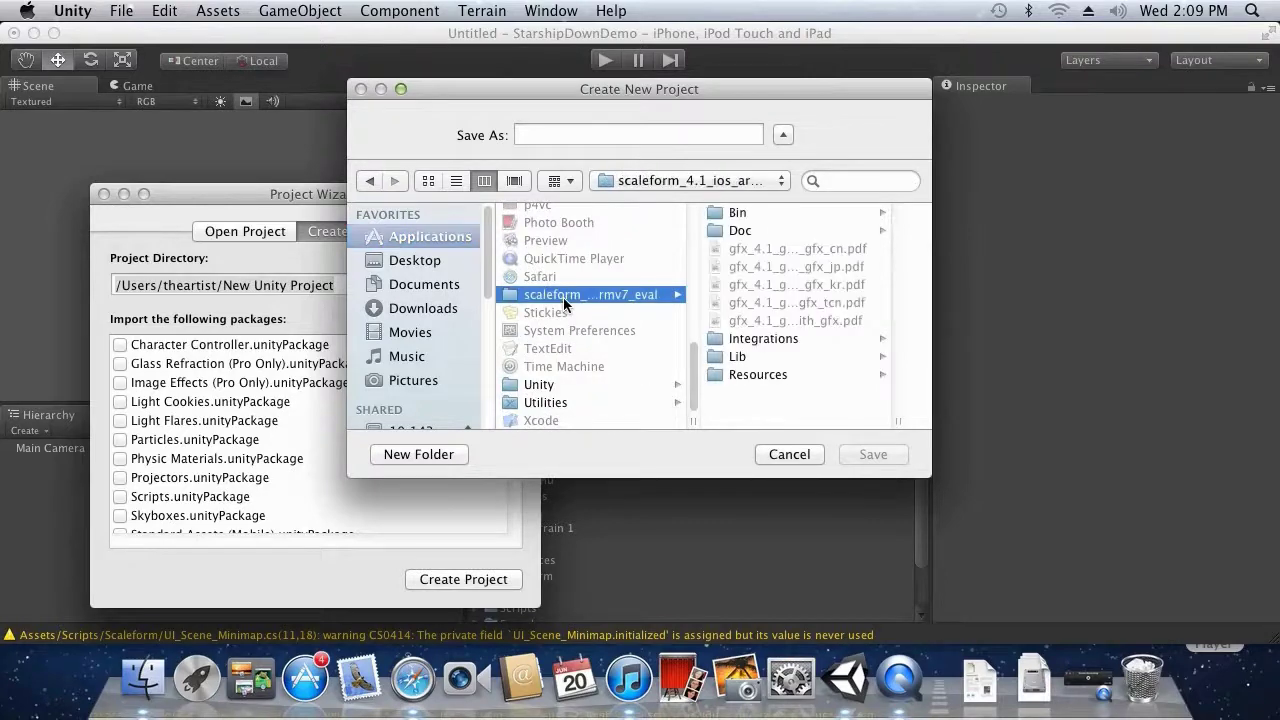
pyautogui.click(752, 339)
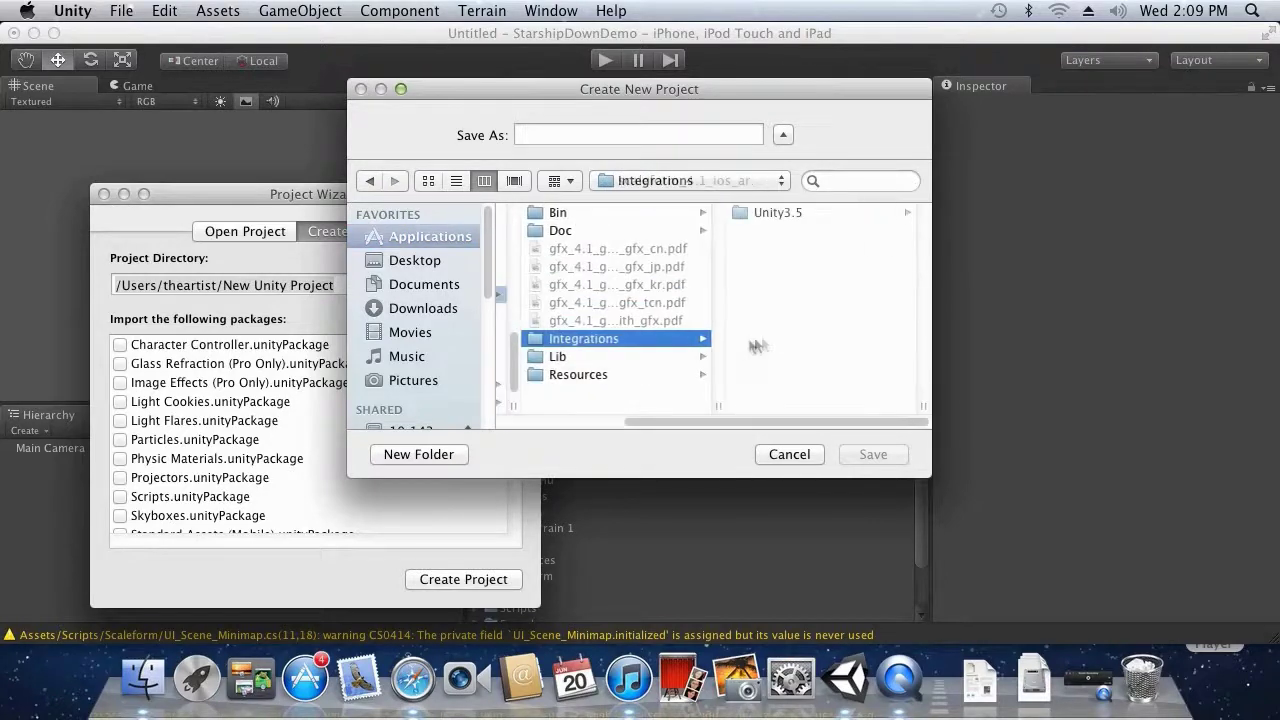
pyautogui.click(758, 213)
# Step: Name the project folder StarshipDownDemo and create the project
pyautogui.click(679, 136)
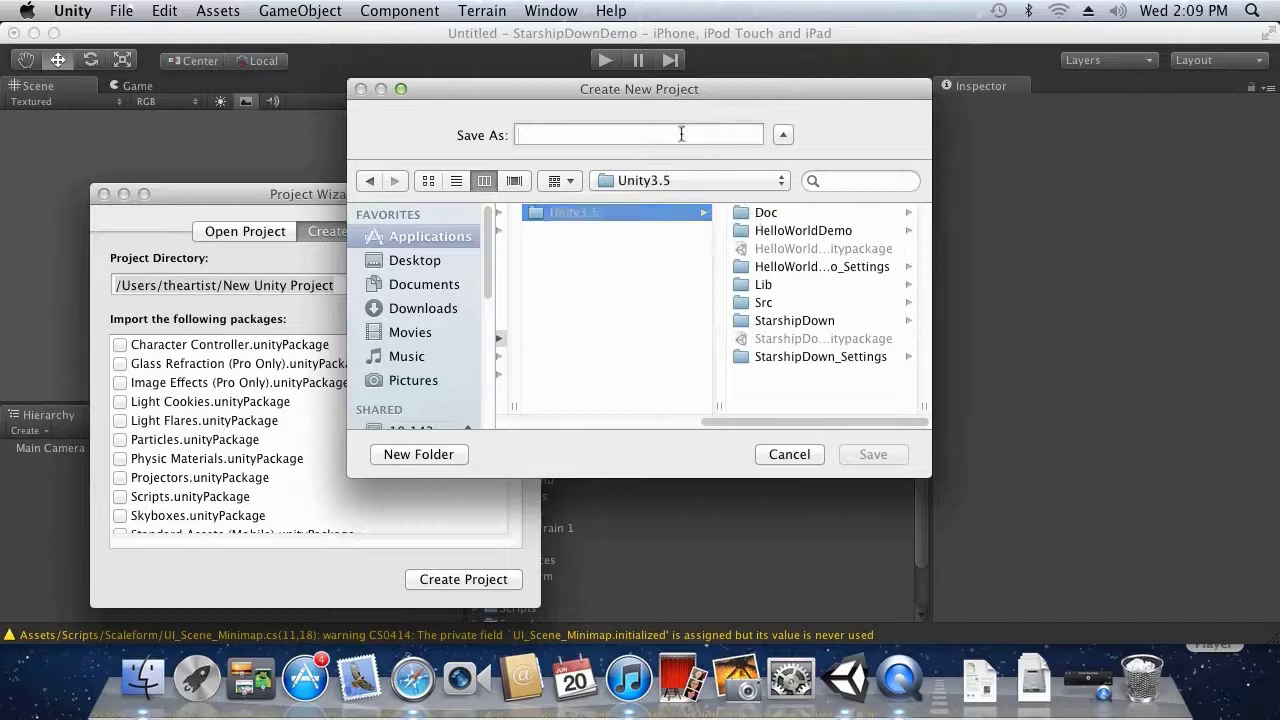
pyautogui.write('Star')
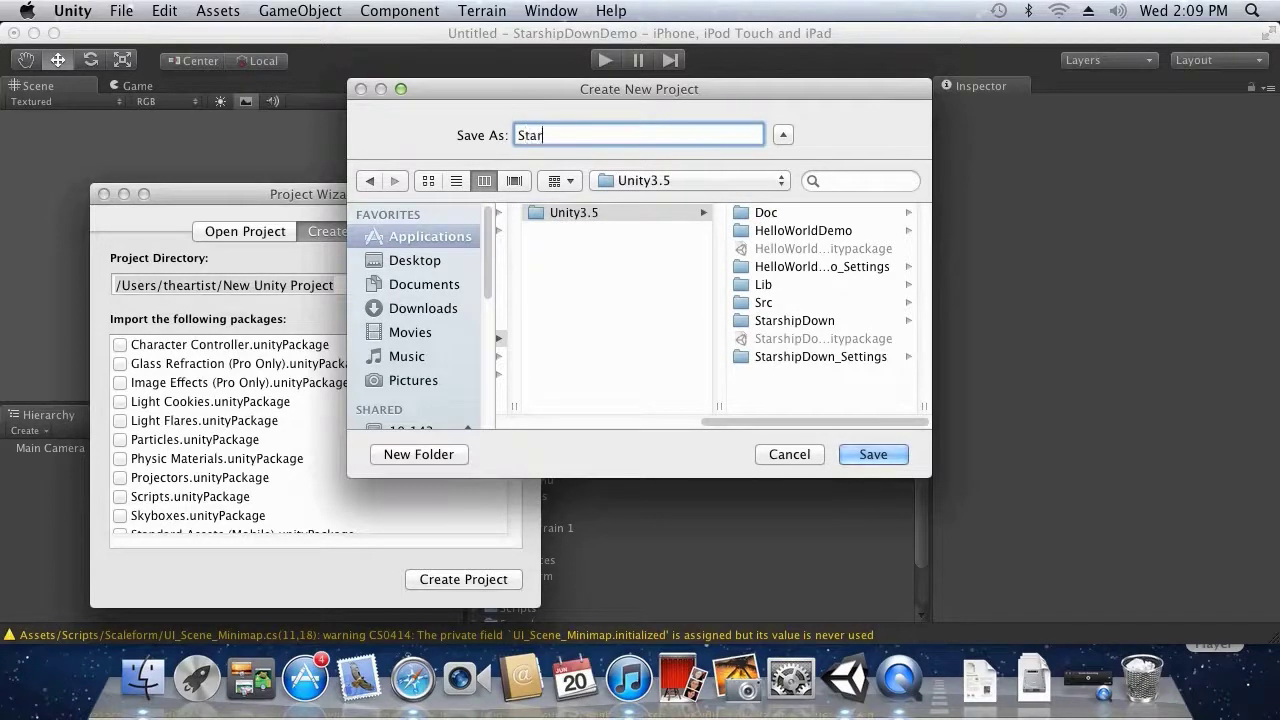
pyautogui.write('shipDownDemo')
pyautogui.click(875, 456)
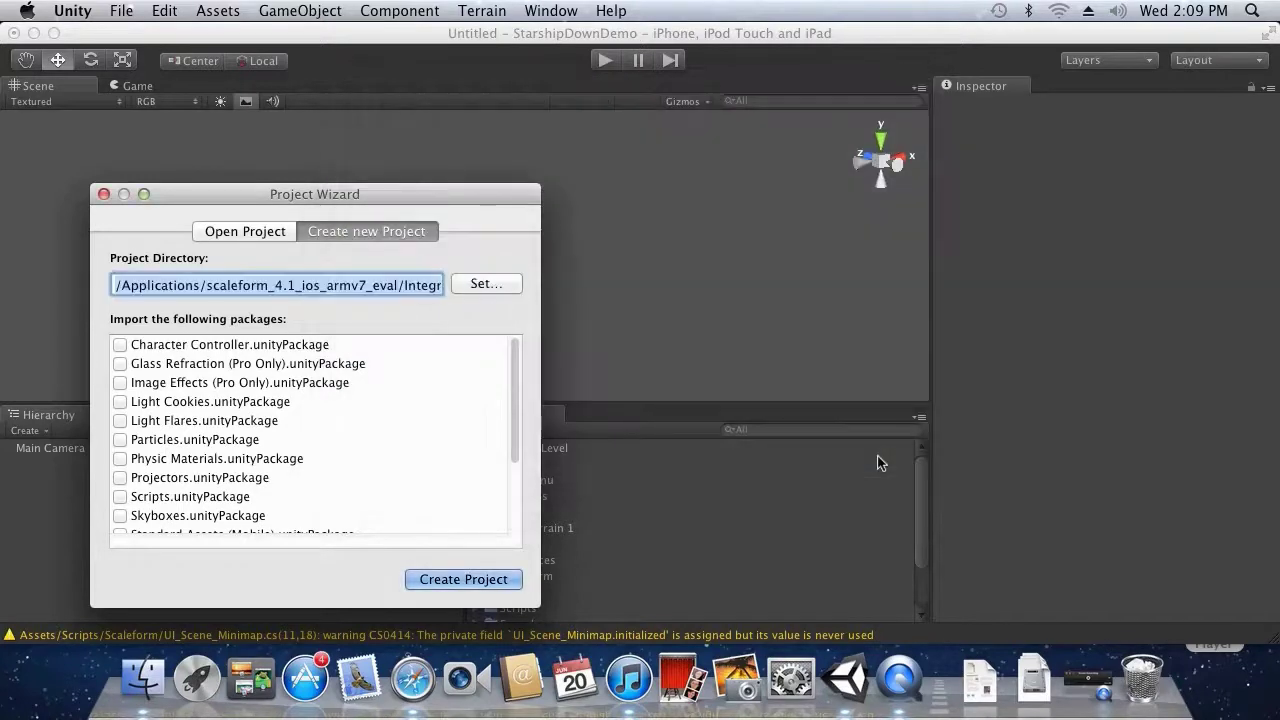
pyautogui.click(452, 580)
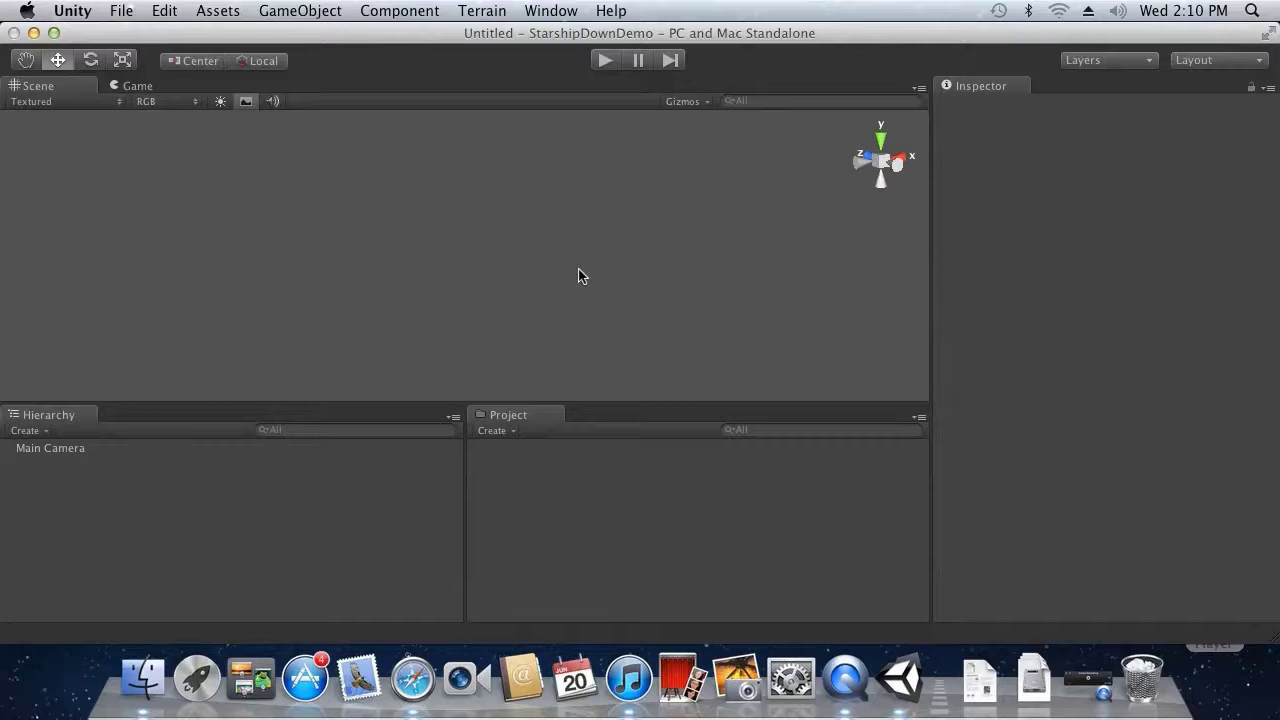
# Step: Switch the Build Settings platform from PC and Mac Standalone to iOS
pyautogui.click(121, 12)
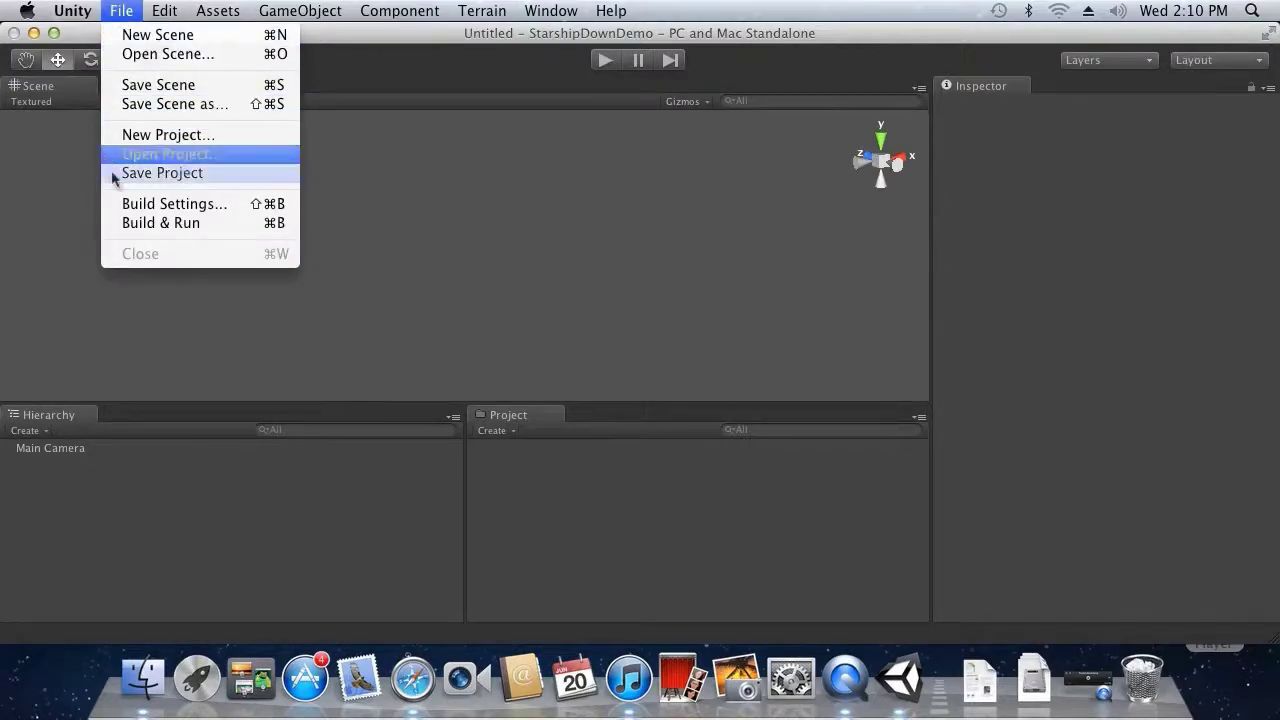
pyautogui.click(131, 207)
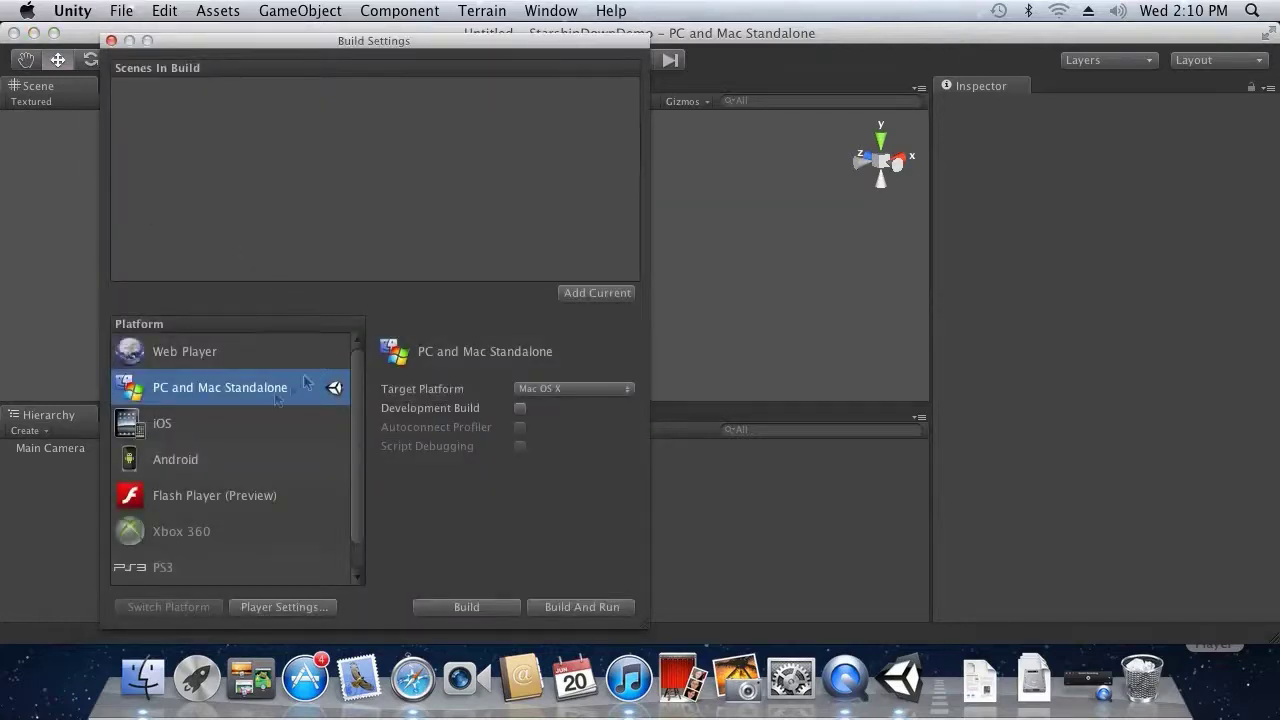
pyautogui.click(150, 425)
pyautogui.click(186, 610)
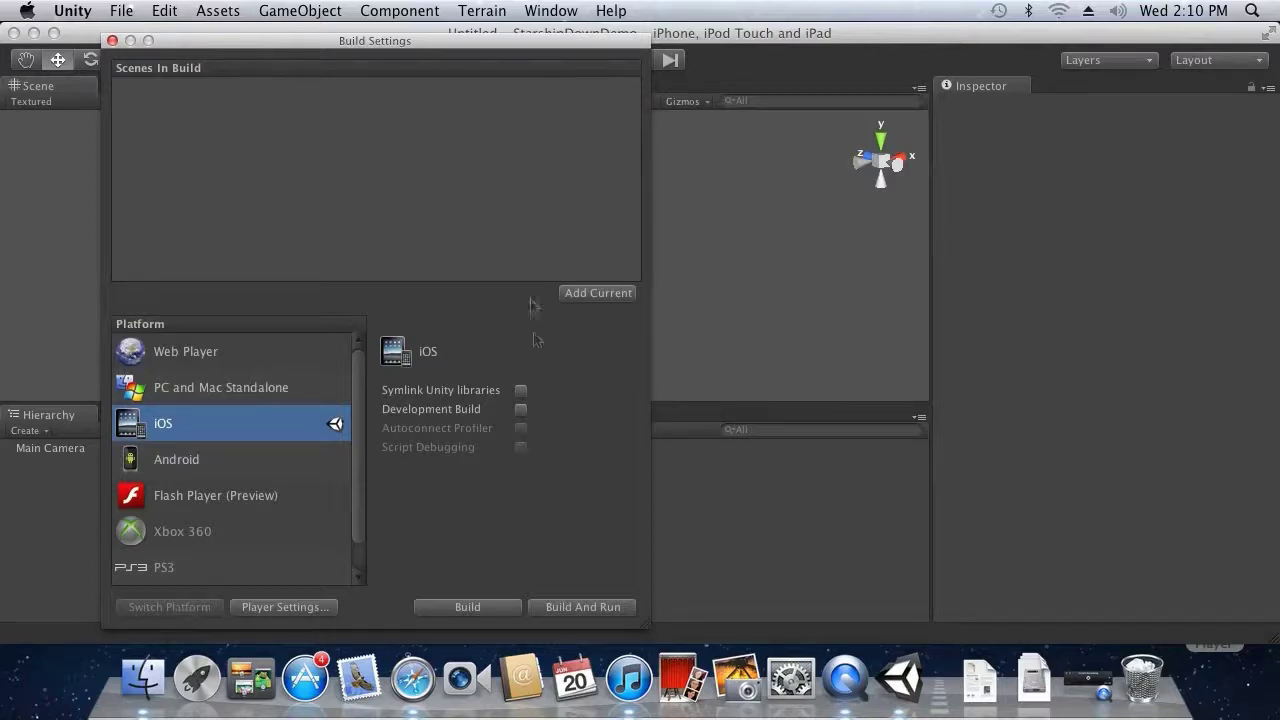
pyautogui.click(112, 40)
pyautogui.click(212, 11)
# Step: Import StarshipDown_iOS.unitypackage as a custom package, granting folder permissions and importing all items
pyautogui.moveTo(286, 140)
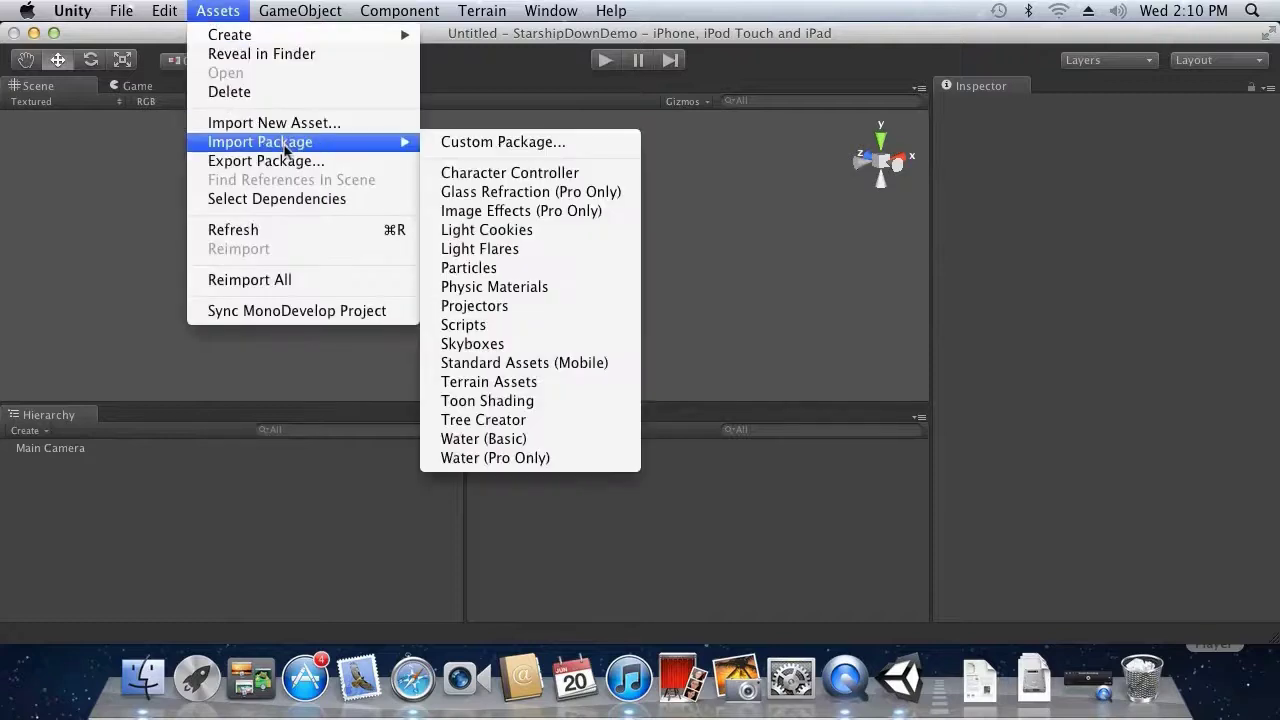
pyautogui.click(486, 139)
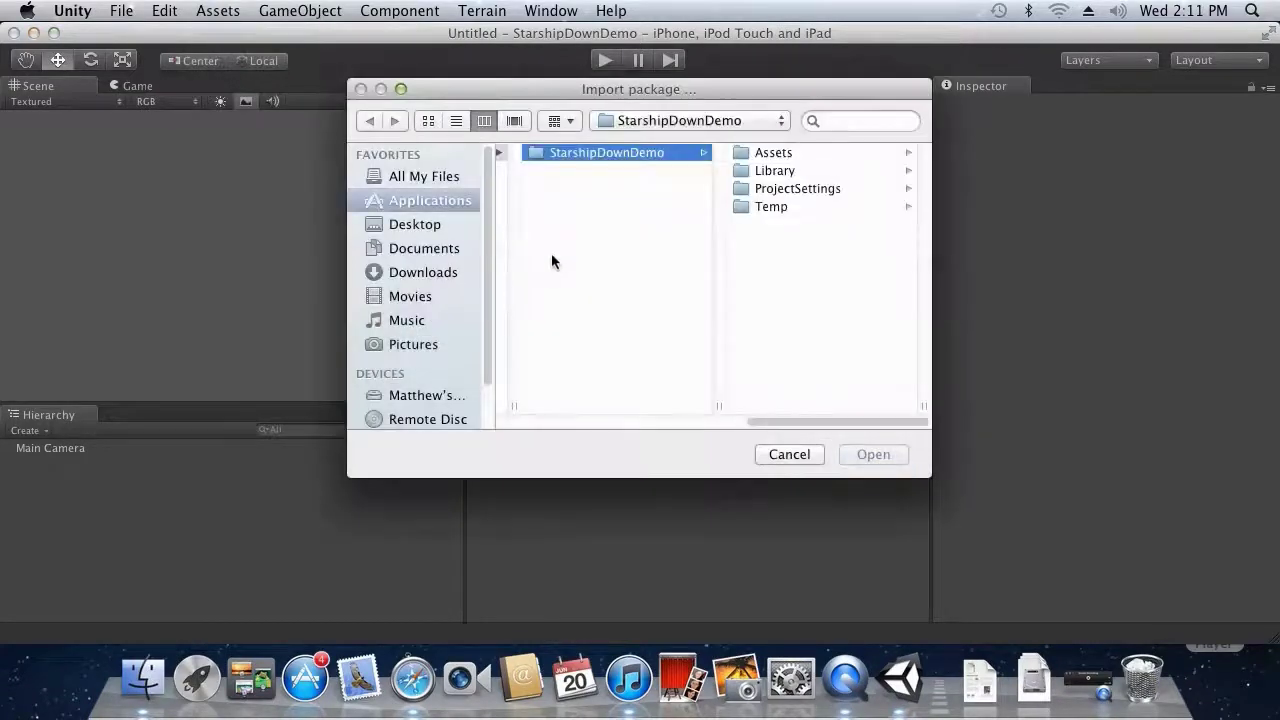
pyautogui.doubleClick(612, 278)
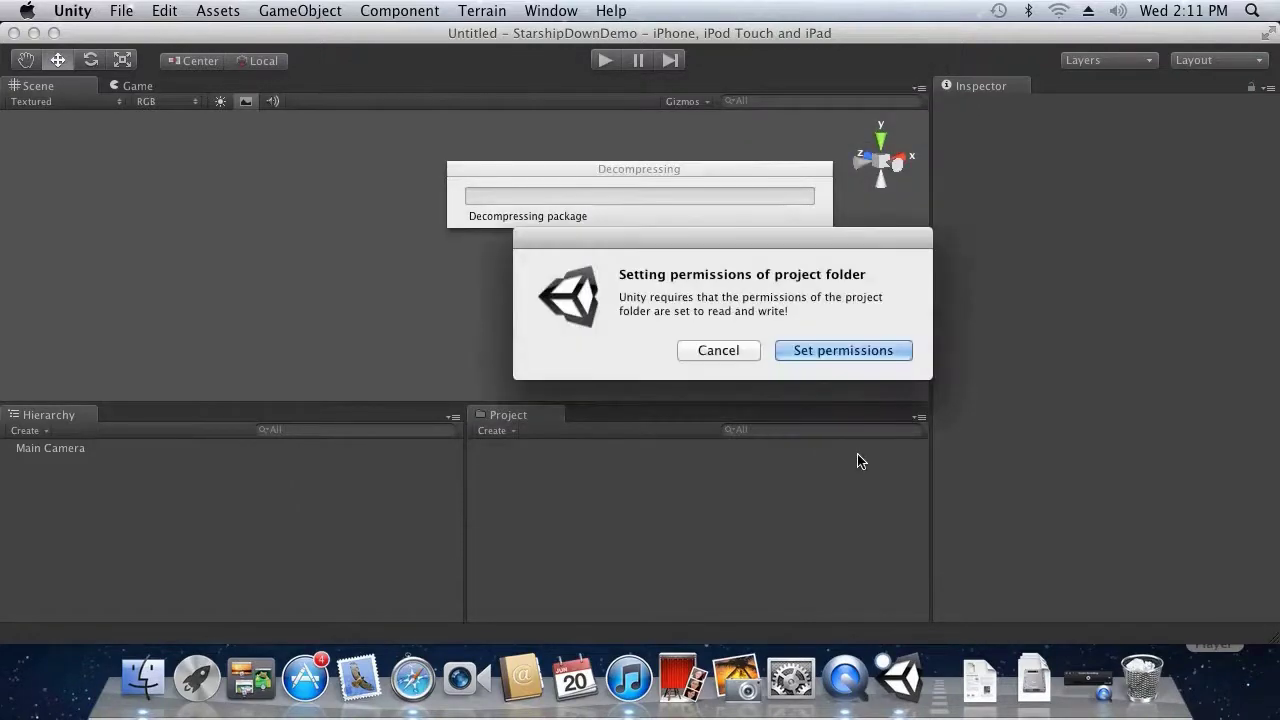
pyautogui.click(823, 355)
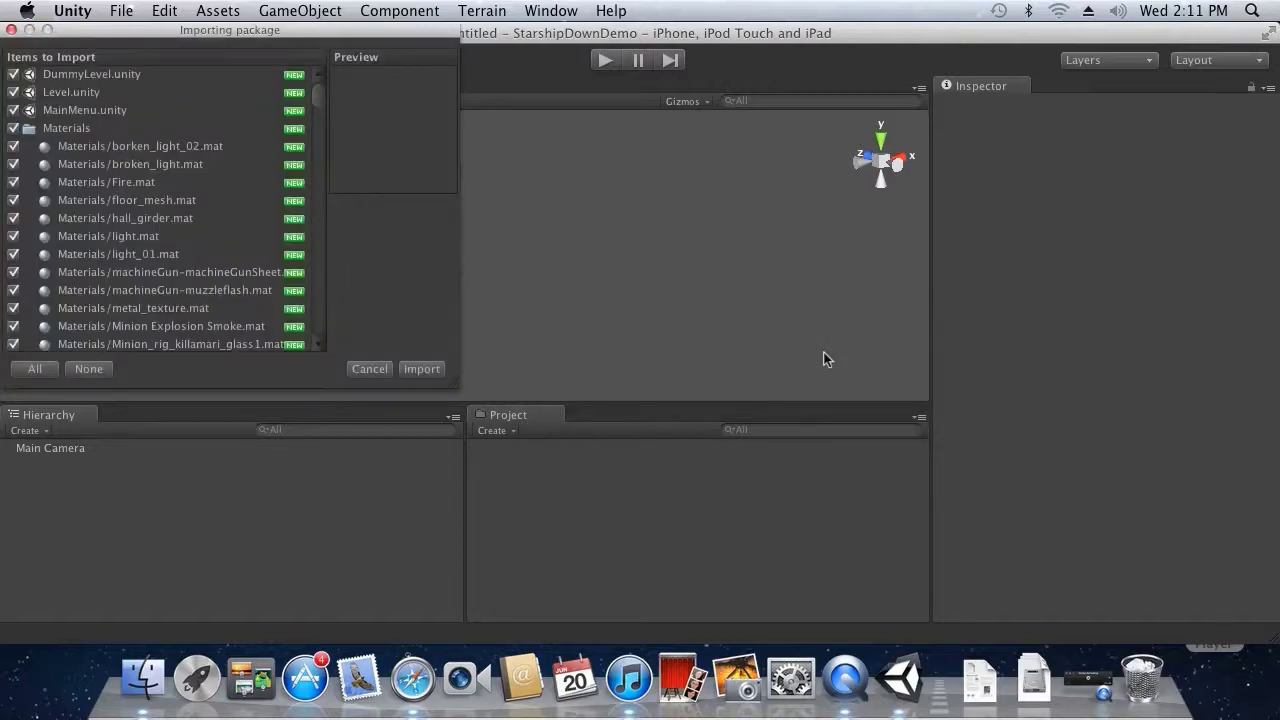
pyautogui.click(421, 369)
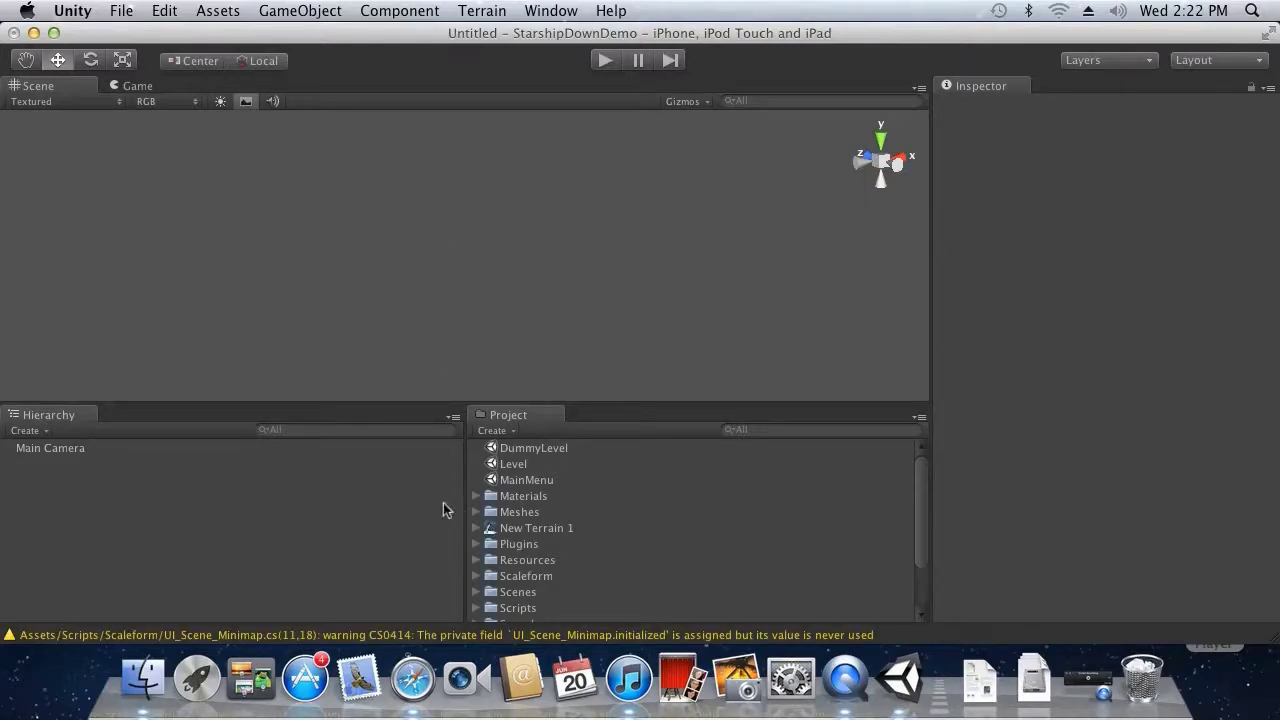
# Step: Copy EditorBuildSettings.asset from StarshipDown_Settings/ProjectSettings in the scaleform_4.1_ios_armv7_eval folder
pyautogui.click(150, 685)
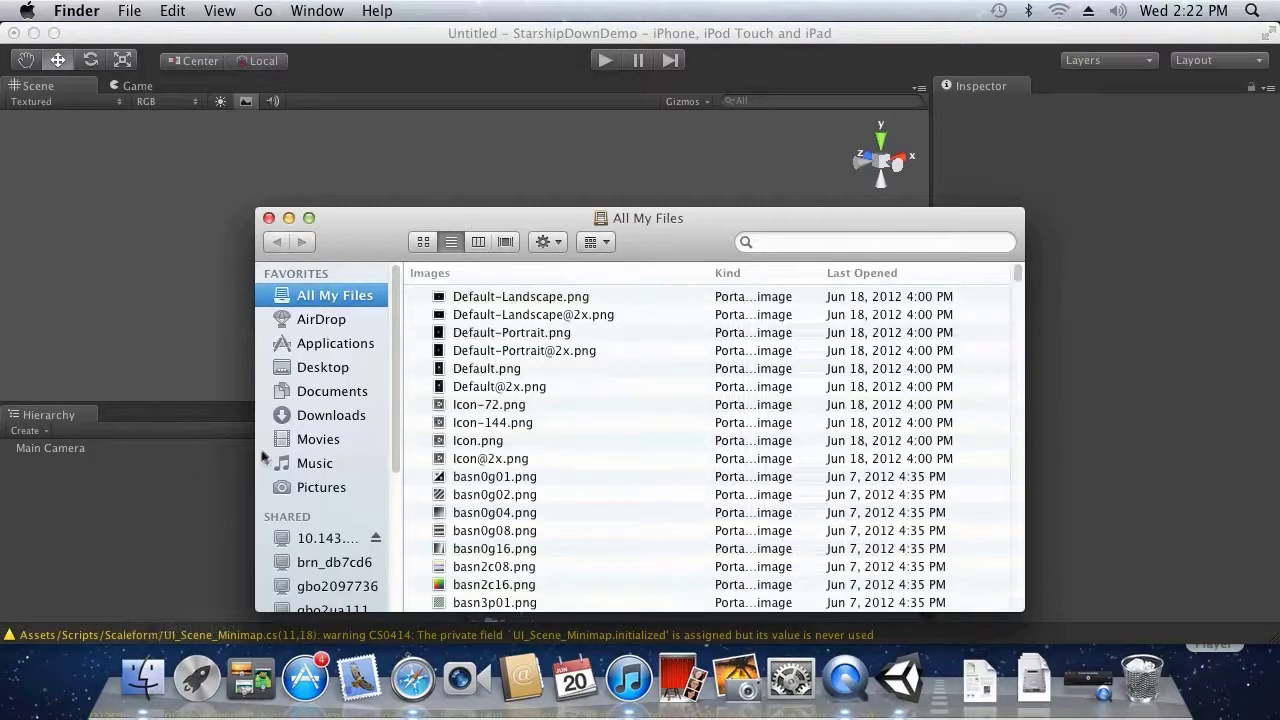
pyautogui.click(343, 346)
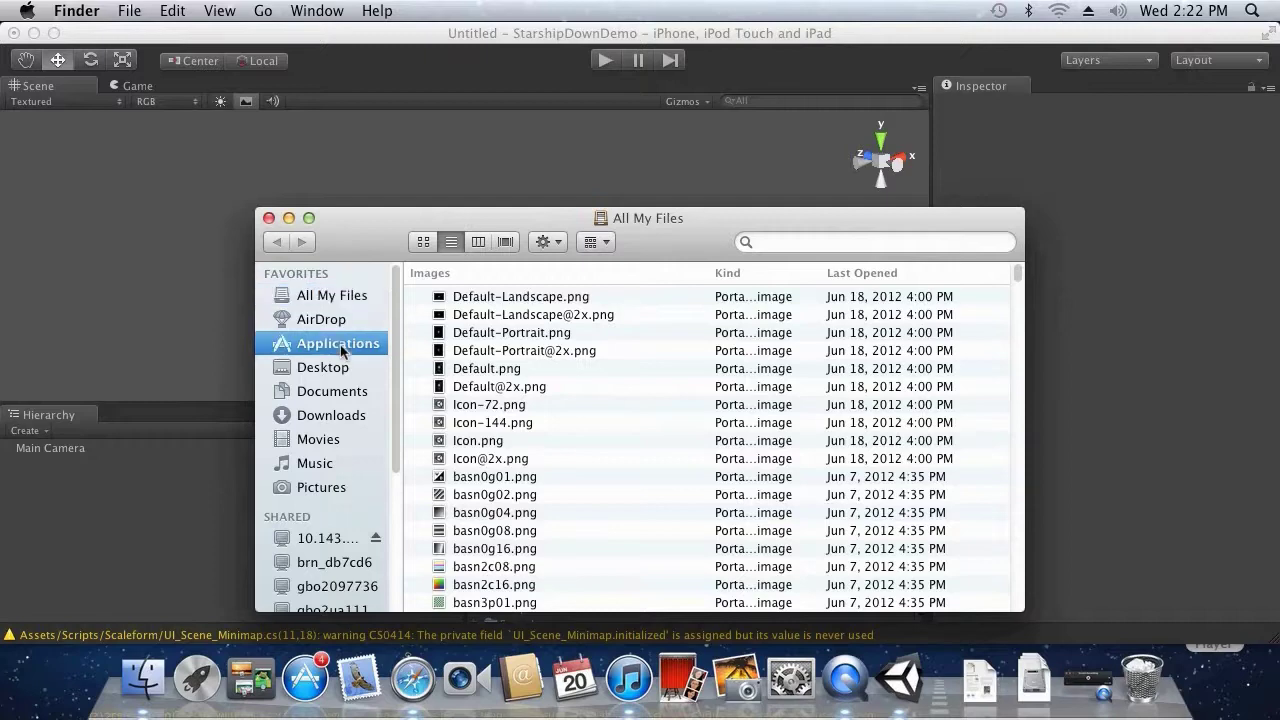
pyautogui.doubleClick(540, 456)
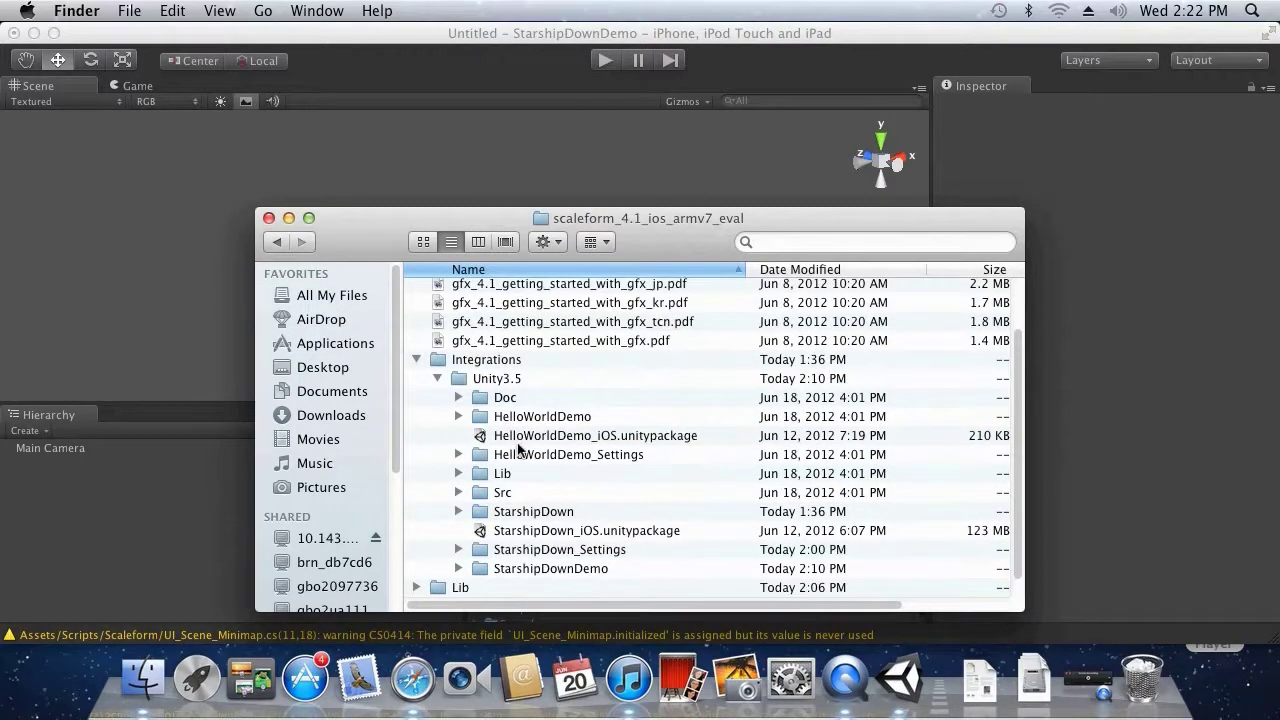
pyautogui.doubleClick(548, 552)
pyautogui.click(494, 288)
pyautogui.doubleClick(494, 288)
pyautogui.rightClick(492, 289)
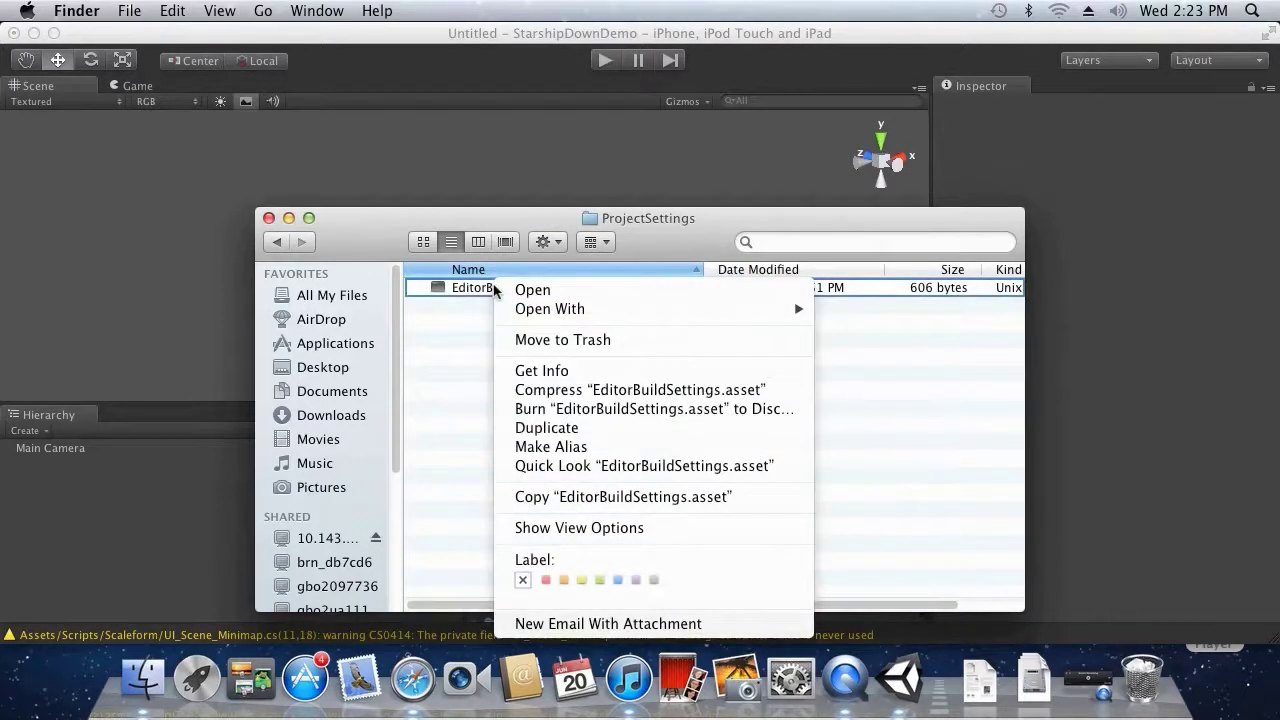
pyautogui.click(545, 497)
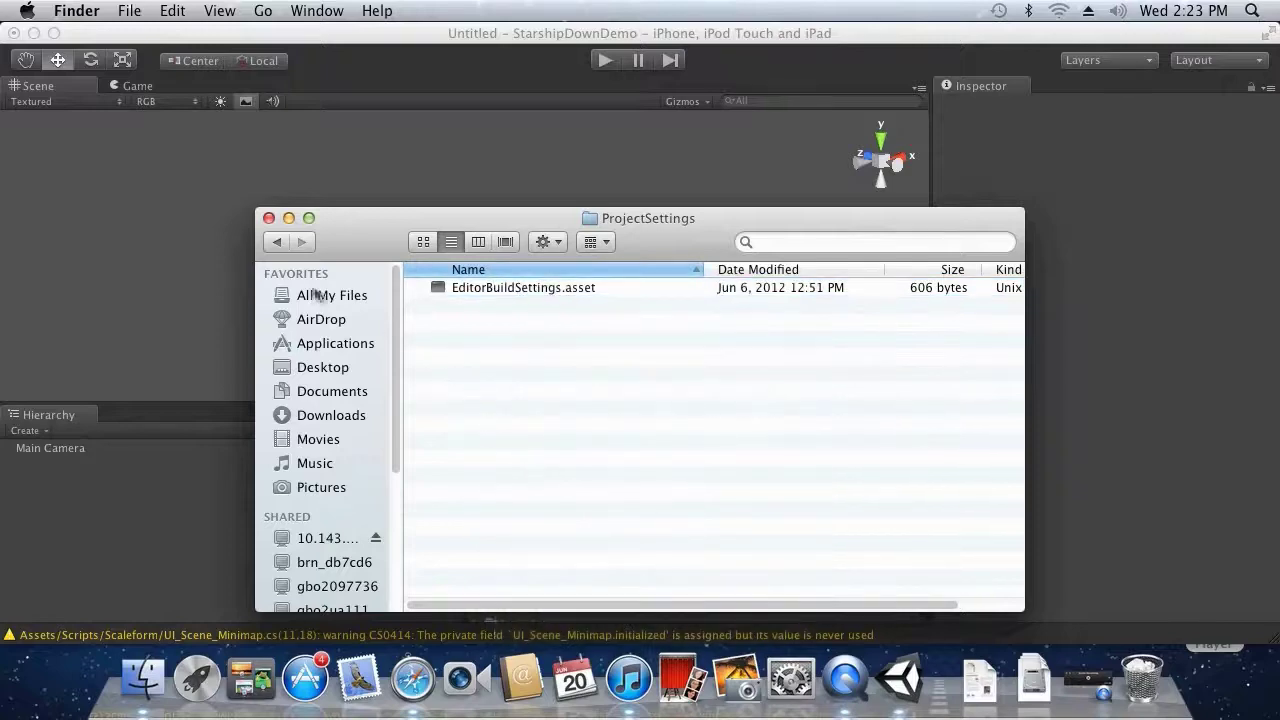
# Step: Paste it into StarshipDownDemo/ProjectSettings, replacing the existing file, then return to Unity
pyautogui.click(278, 243)
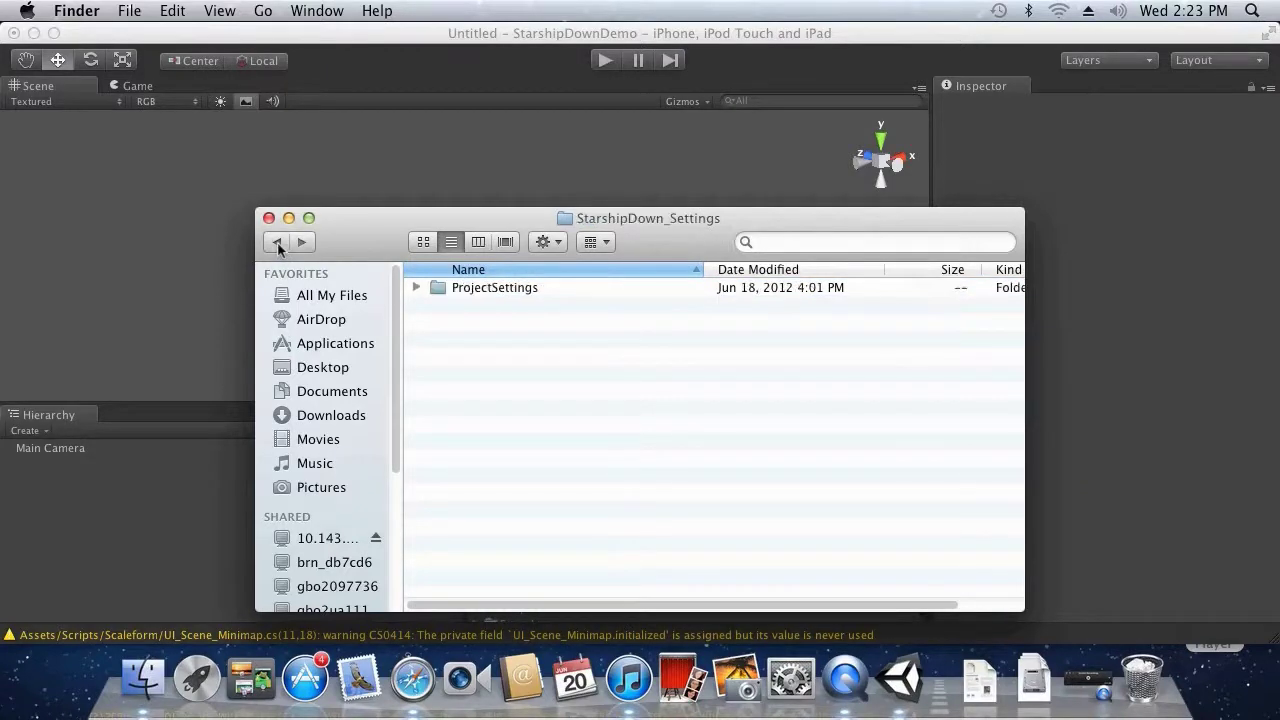
pyautogui.click(278, 244)
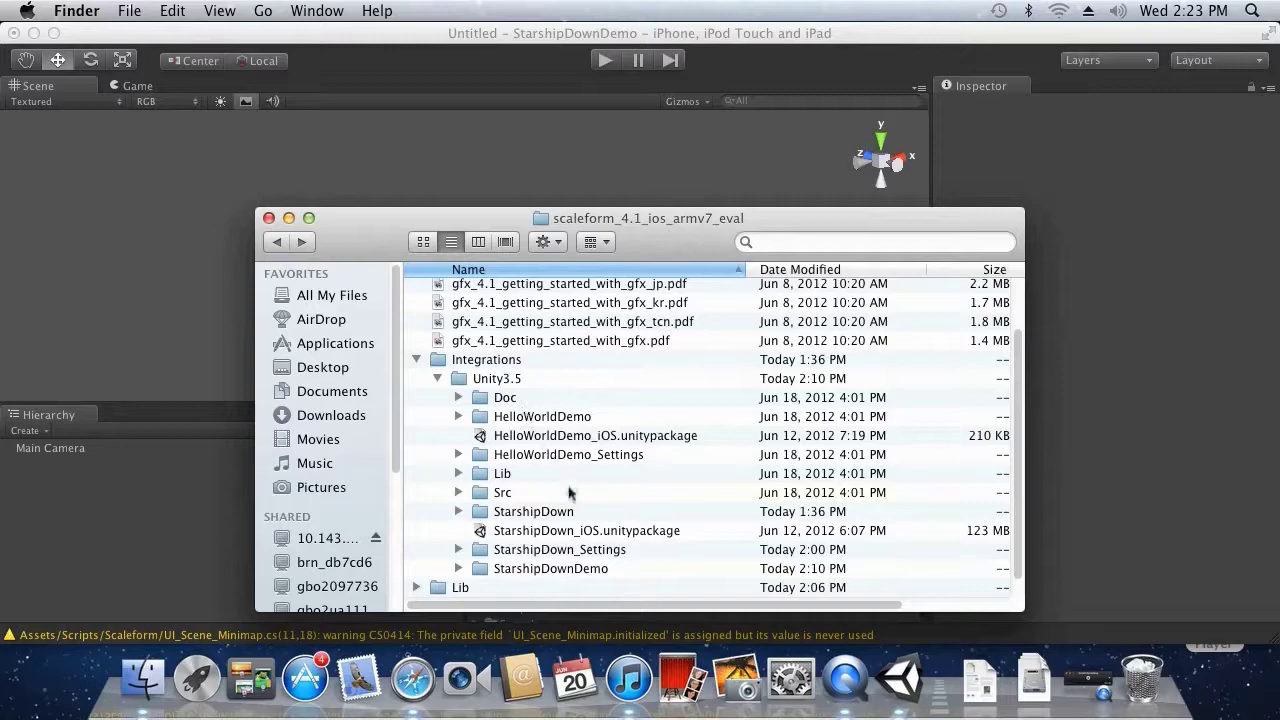
pyautogui.doubleClick(539, 569)
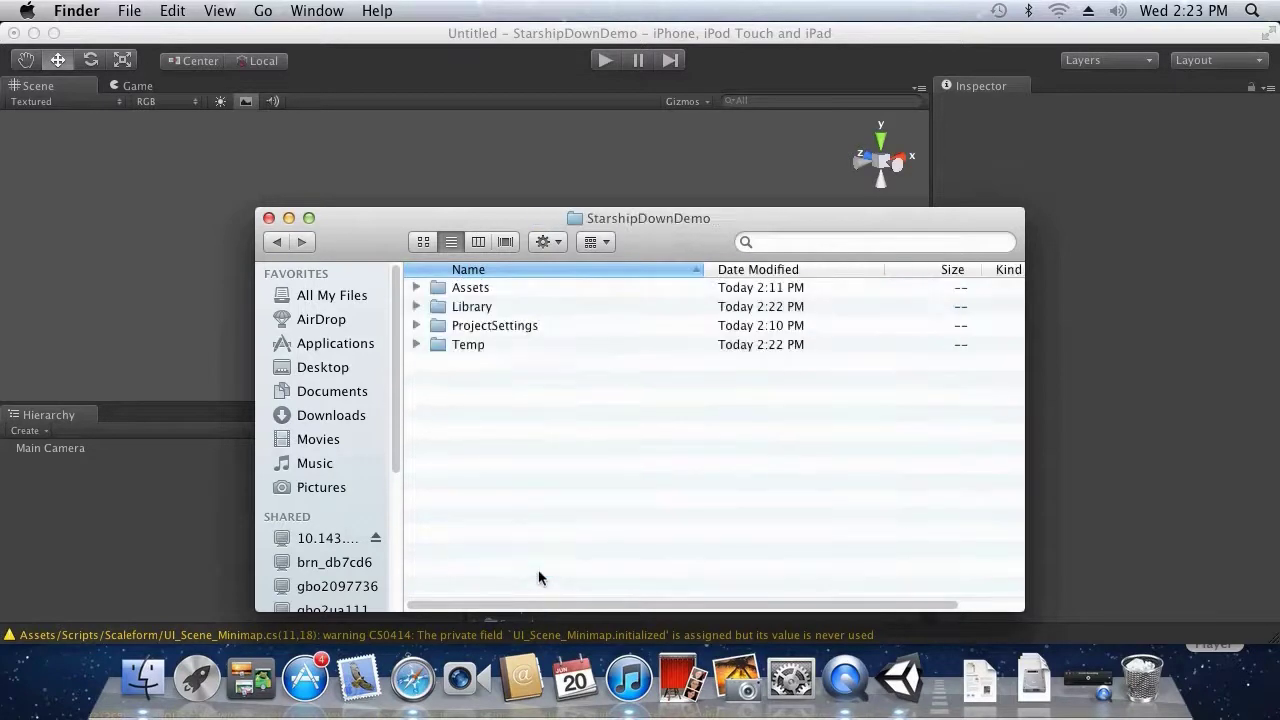
pyautogui.doubleClick(478, 330)
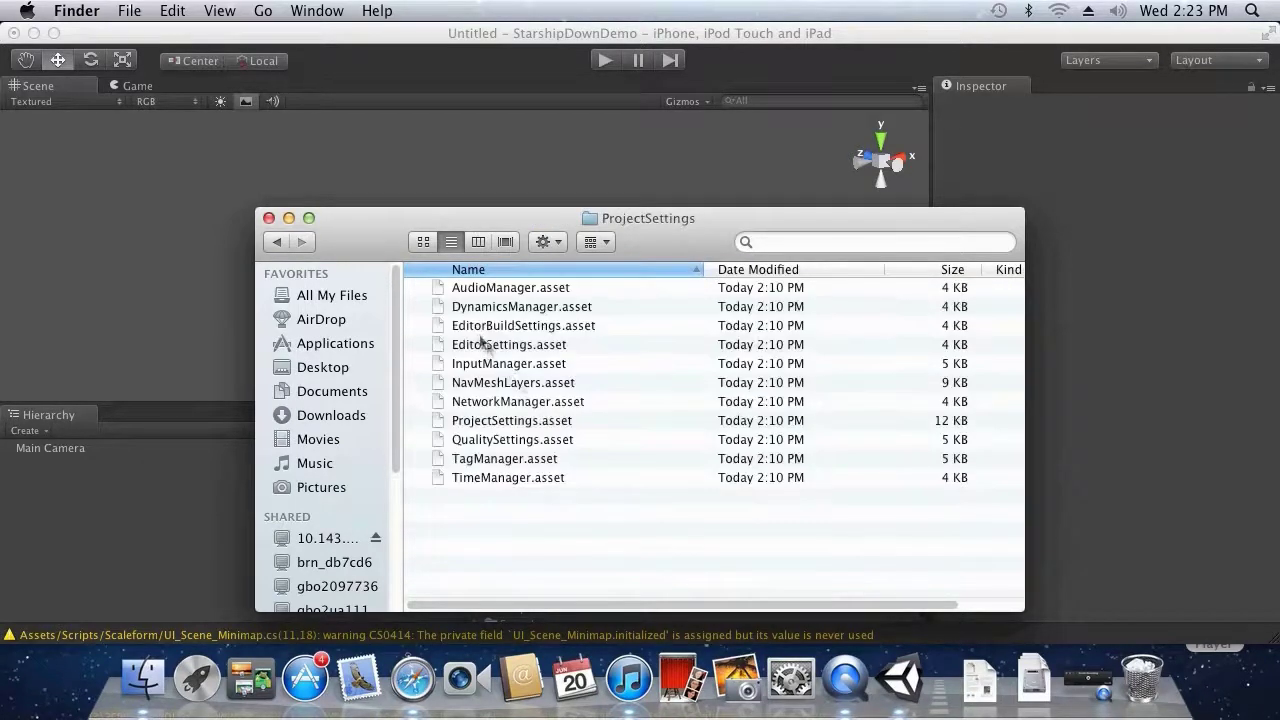
pyautogui.rightClick(549, 521)
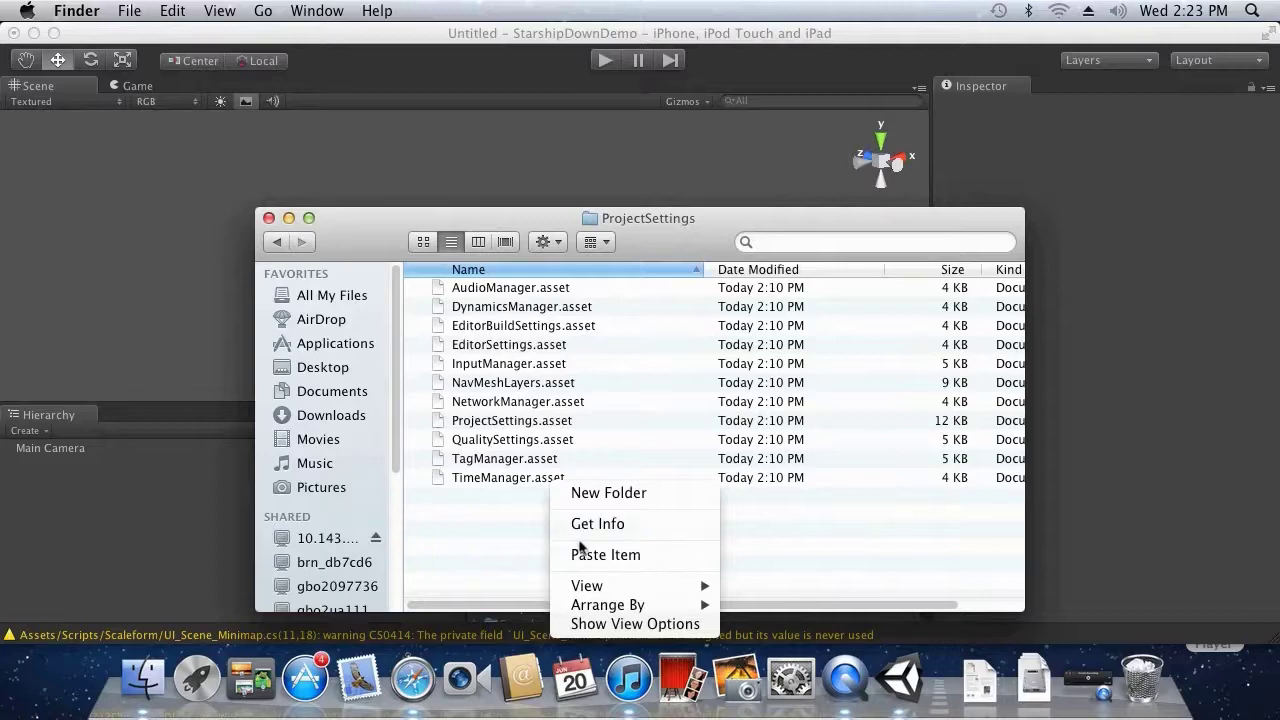
pyautogui.click(582, 555)
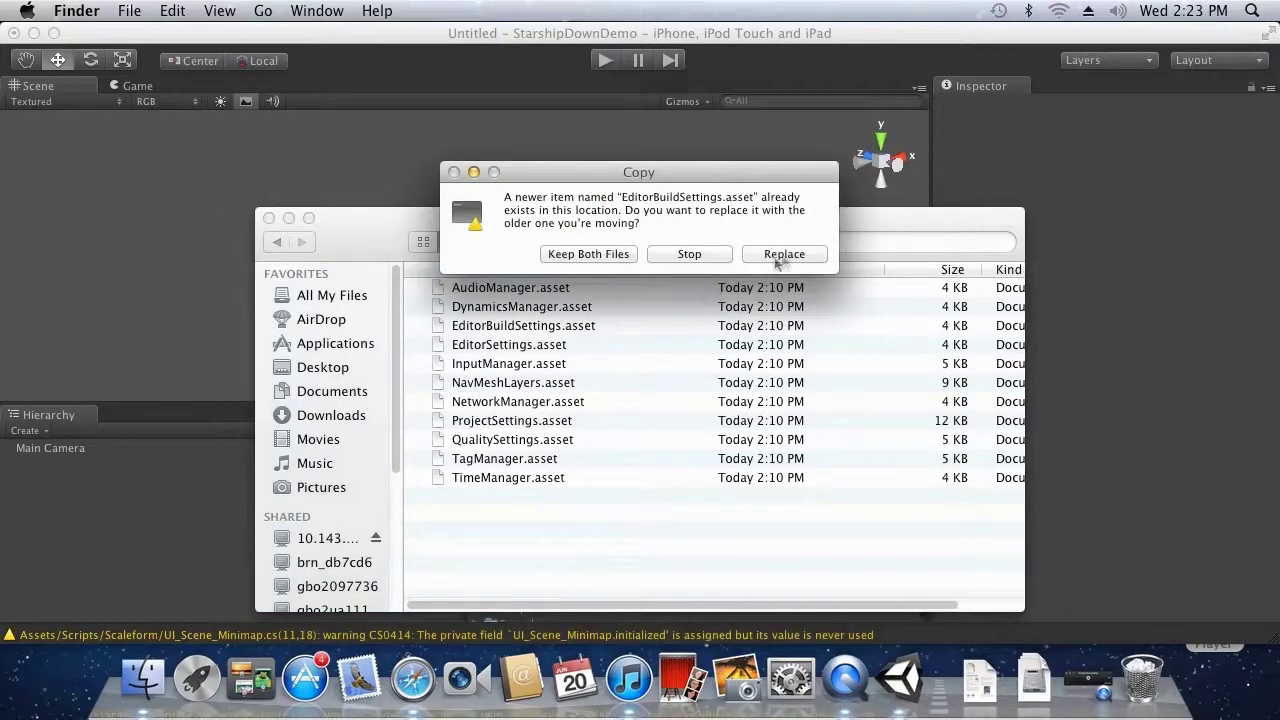
pyautogui.click(786, 254)
pyautogui.click(246, 223)
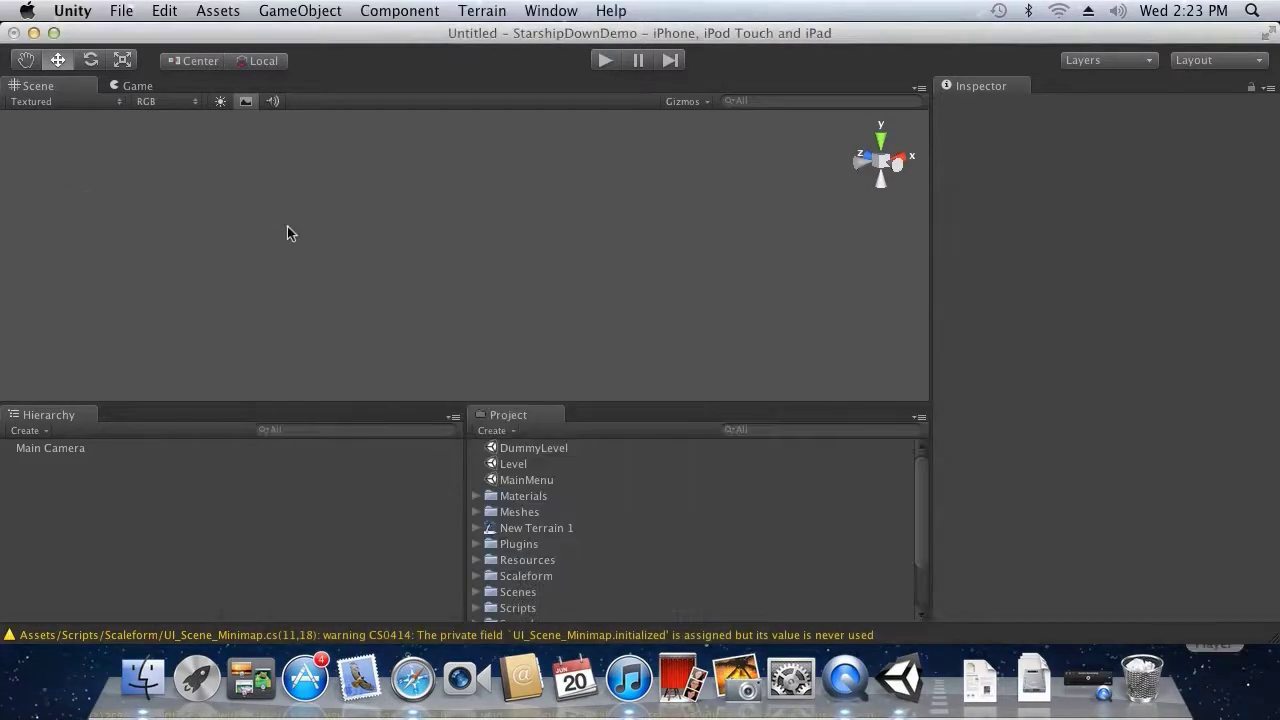
# Step: In the iOS player settings, set the default orientation to Landscape Left
pyautogui.click(121, 12)
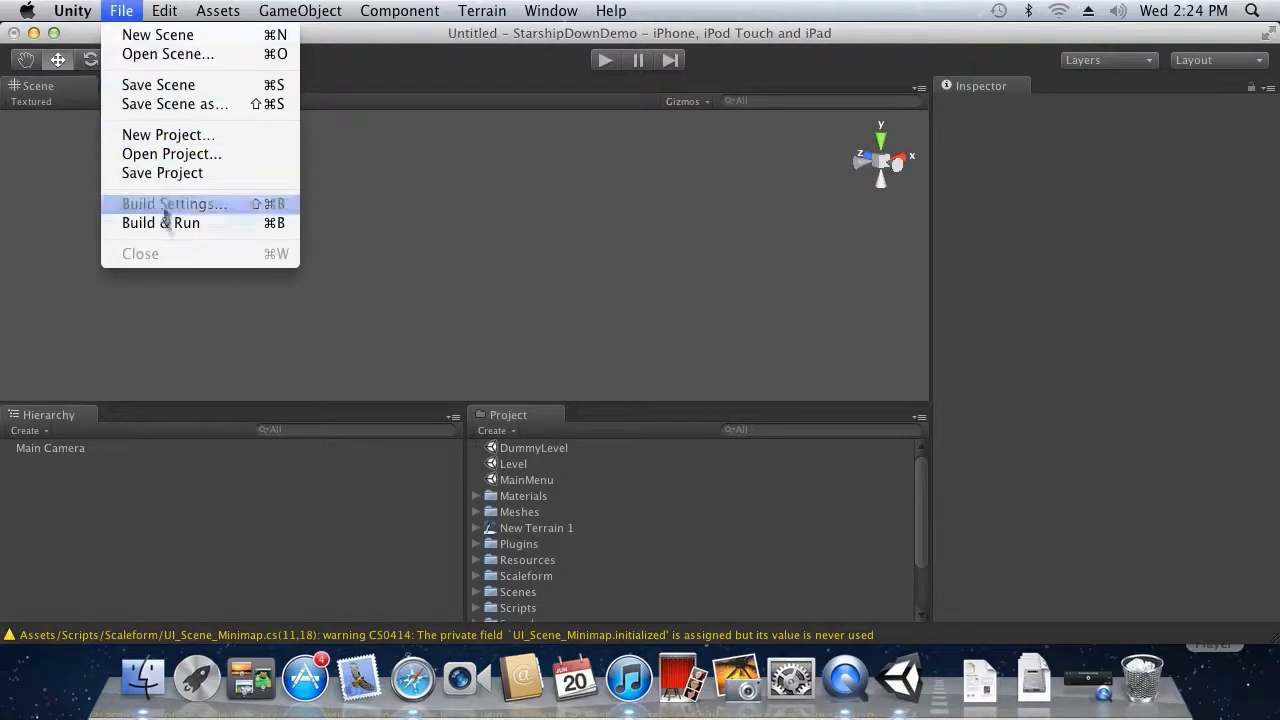
pyautogui.click(175, 204)
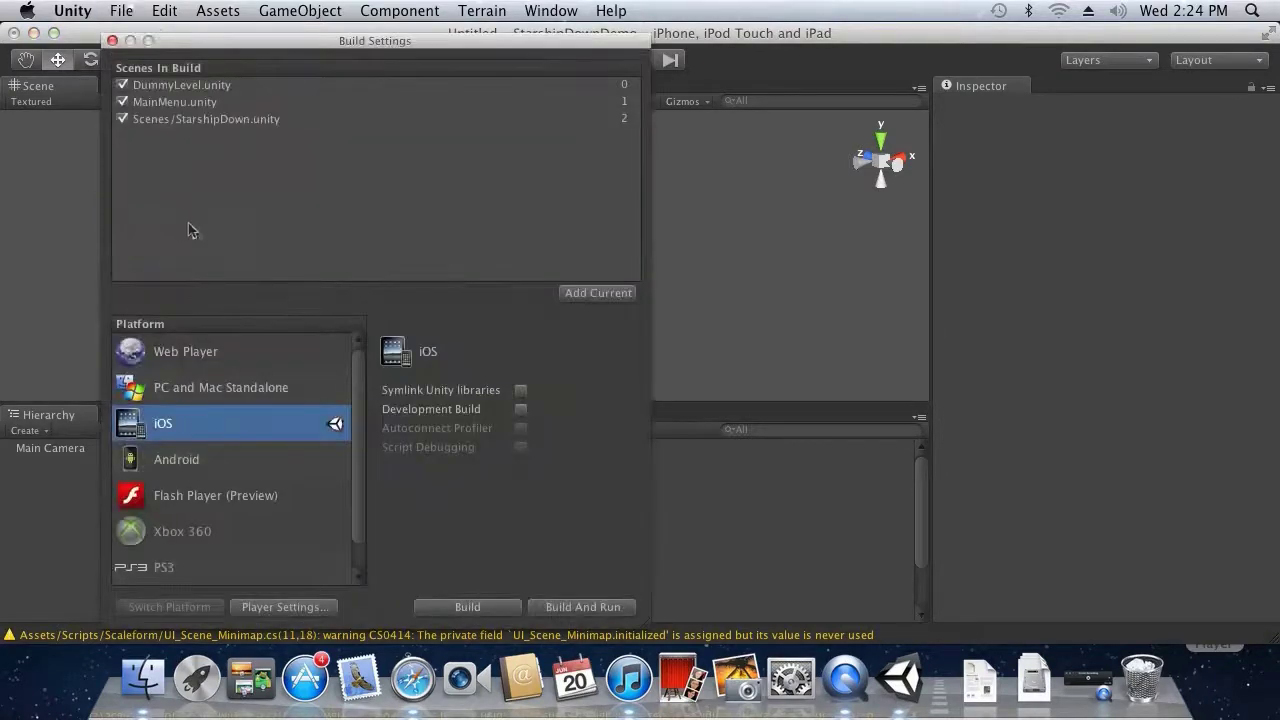
pyautogui.click(284, 607)
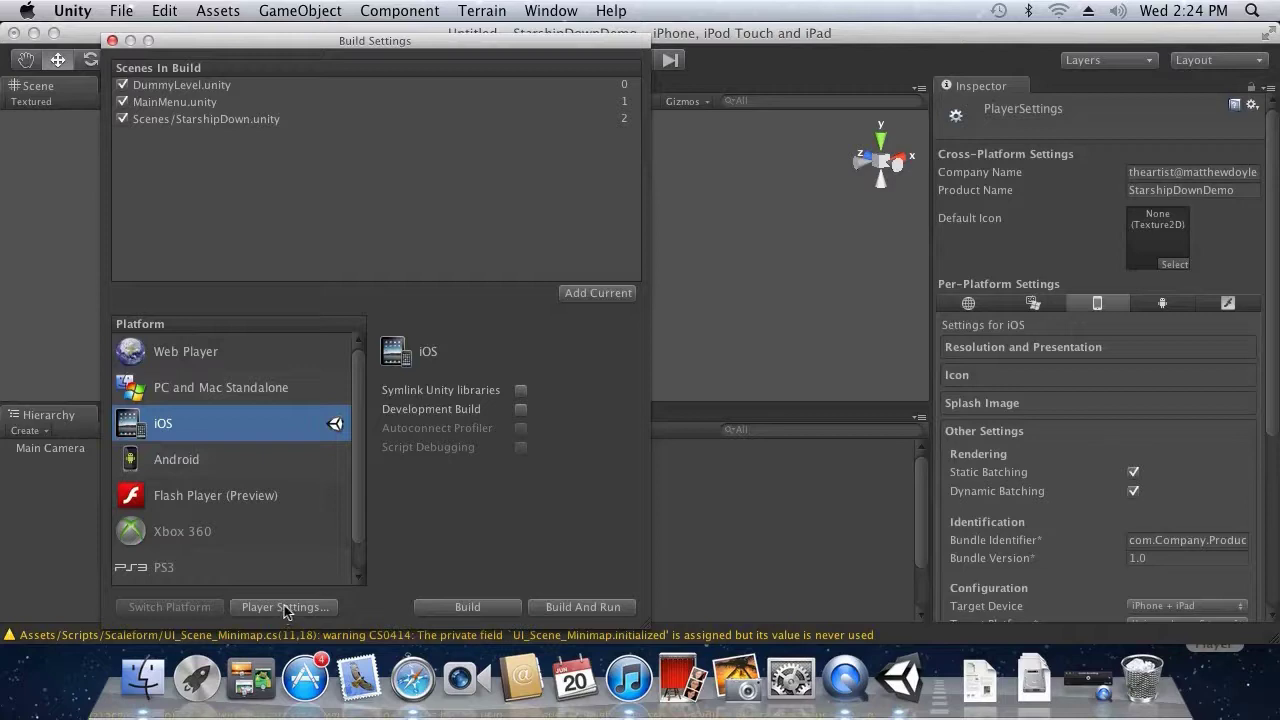
pyautogui.click(1002, 349)
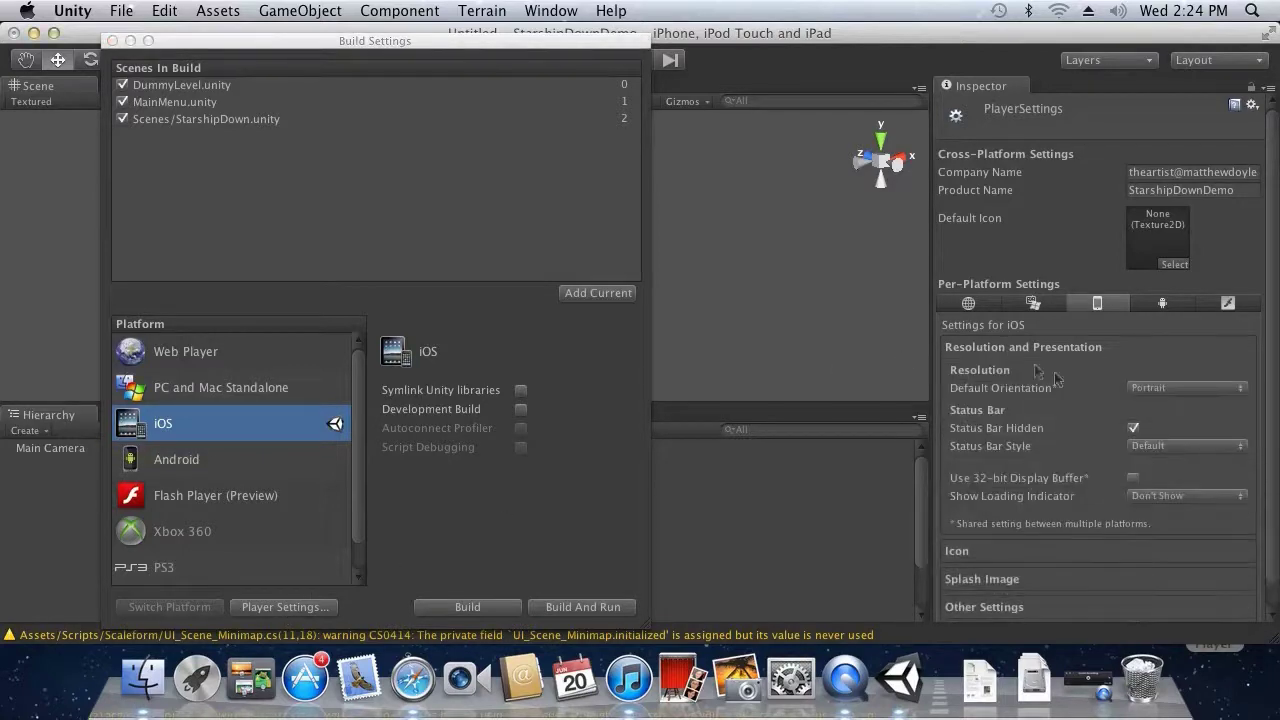
pyautogui.click(1155, 390)
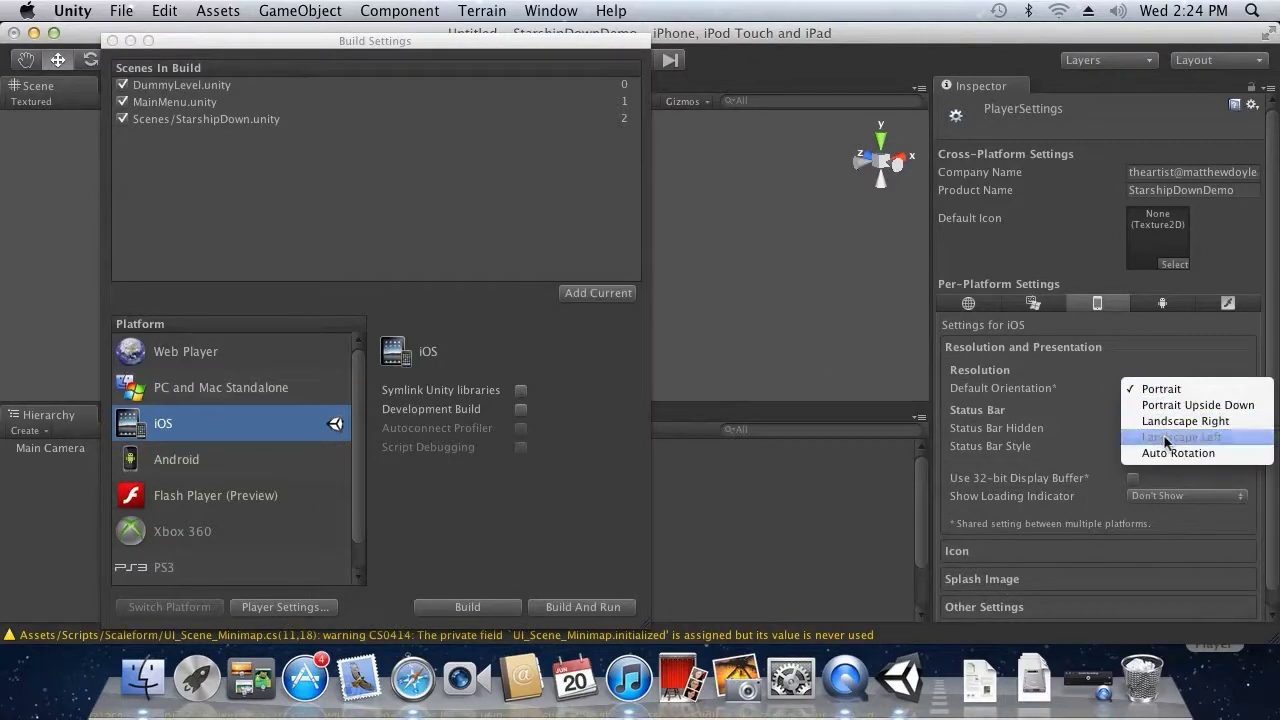
pyautogui.click(1165, 443)
pyautogui.click(1066, 348)
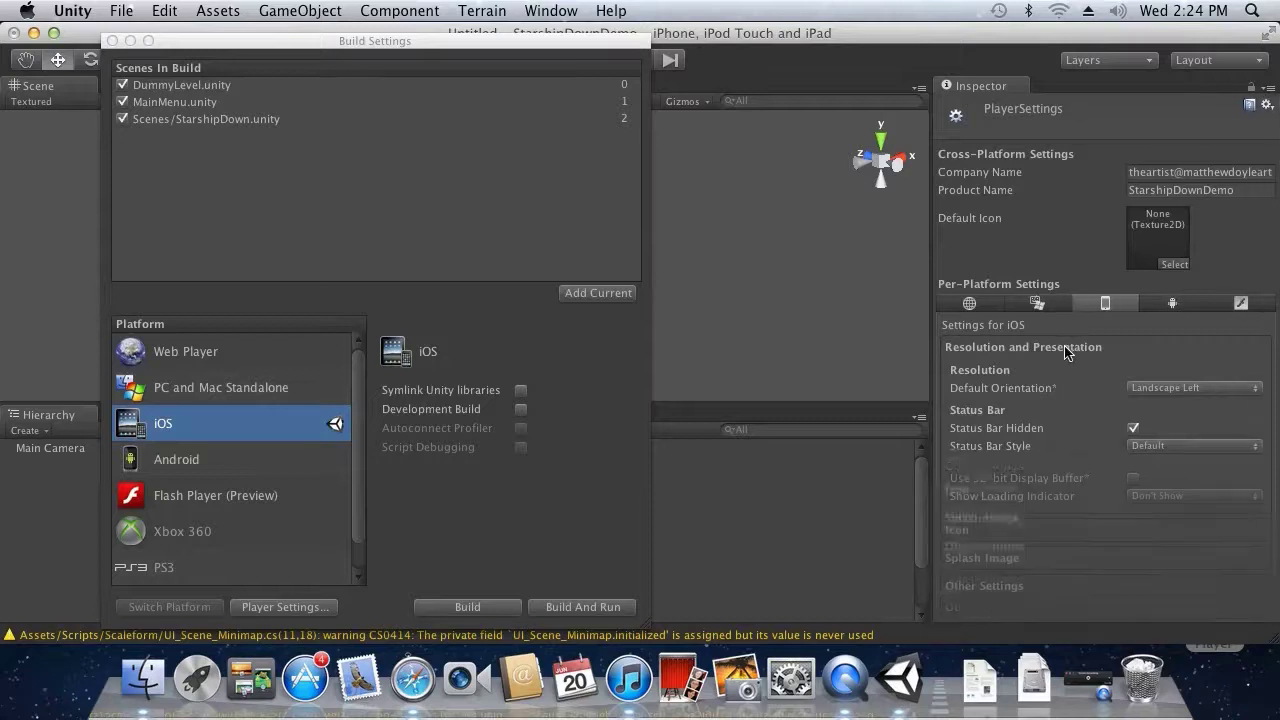
# Step: Change the Bundle Identifier to com.Autodesk.UnityDemo
pyautogui.click(1031, 428)
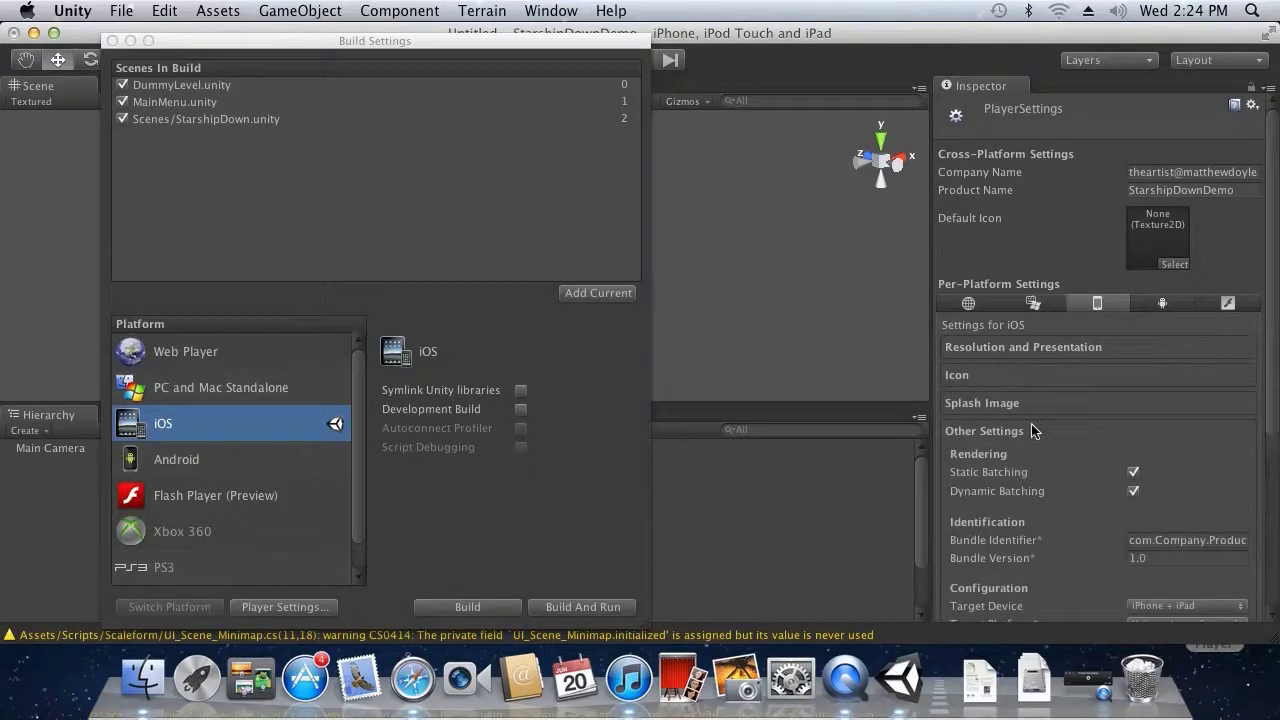
pyautogui.scroll(-2, 1145, 465)
pyautogui.click(1170, 488)
pyautogui.doubleClick(1140, 484)
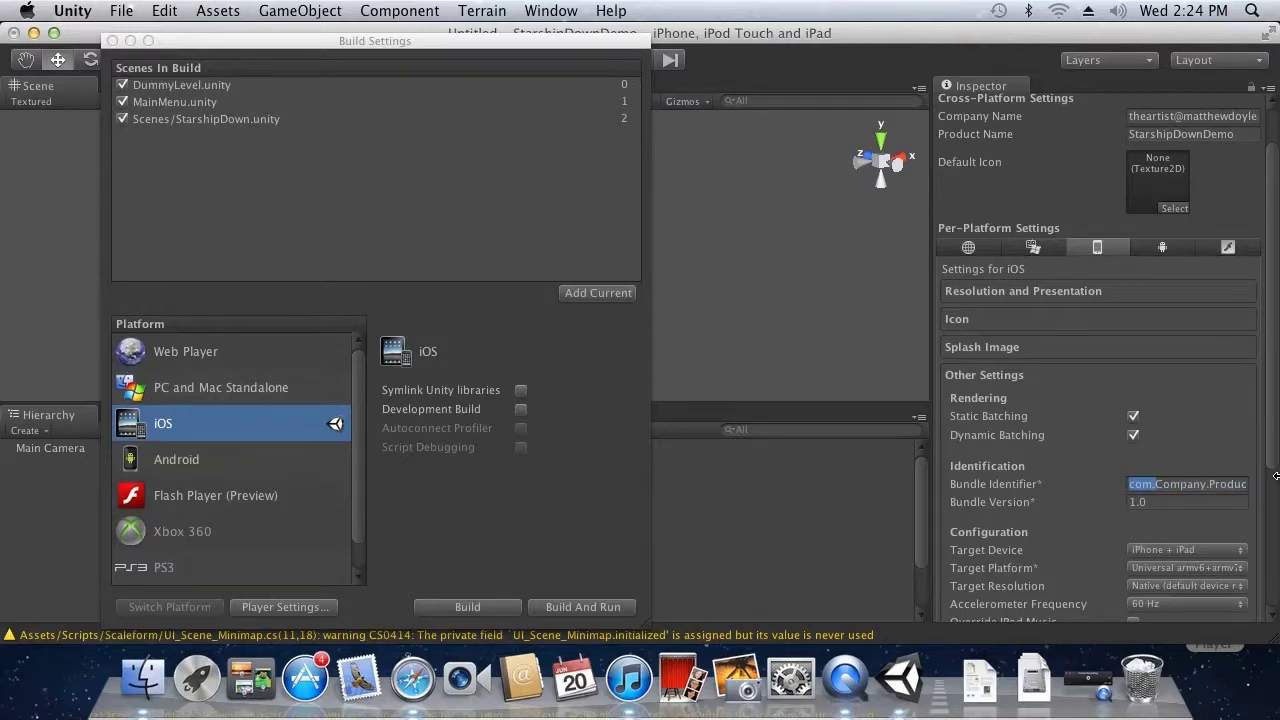
pyautogui.moveTo(1172, 484); pyautogui.dragTo(1276, 486)
pyautogui.press('BackSpace')
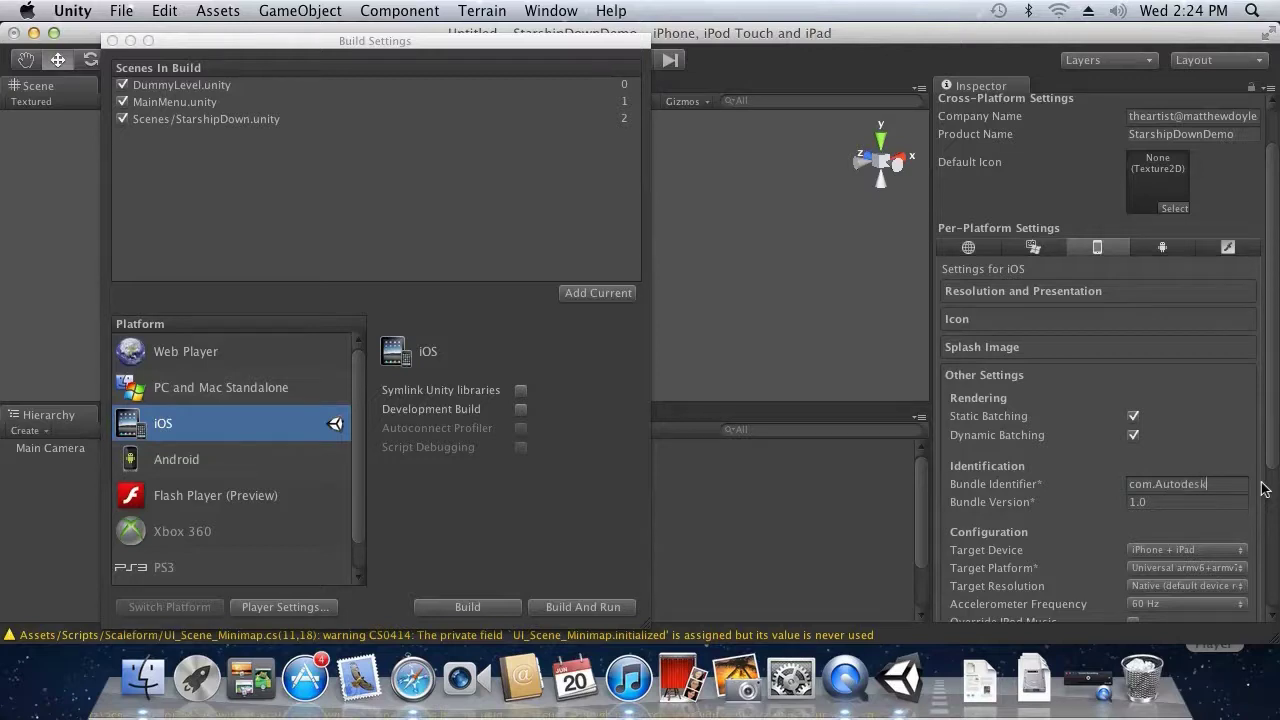
pyautogui.write('Autodesk.UnityDemo')
pyautogui.click(1162, 503)
# Step: Set Target Platform to armv7 and Target iOS Version to 5.1
pyautogui.scroll(-2, 1159, 503)
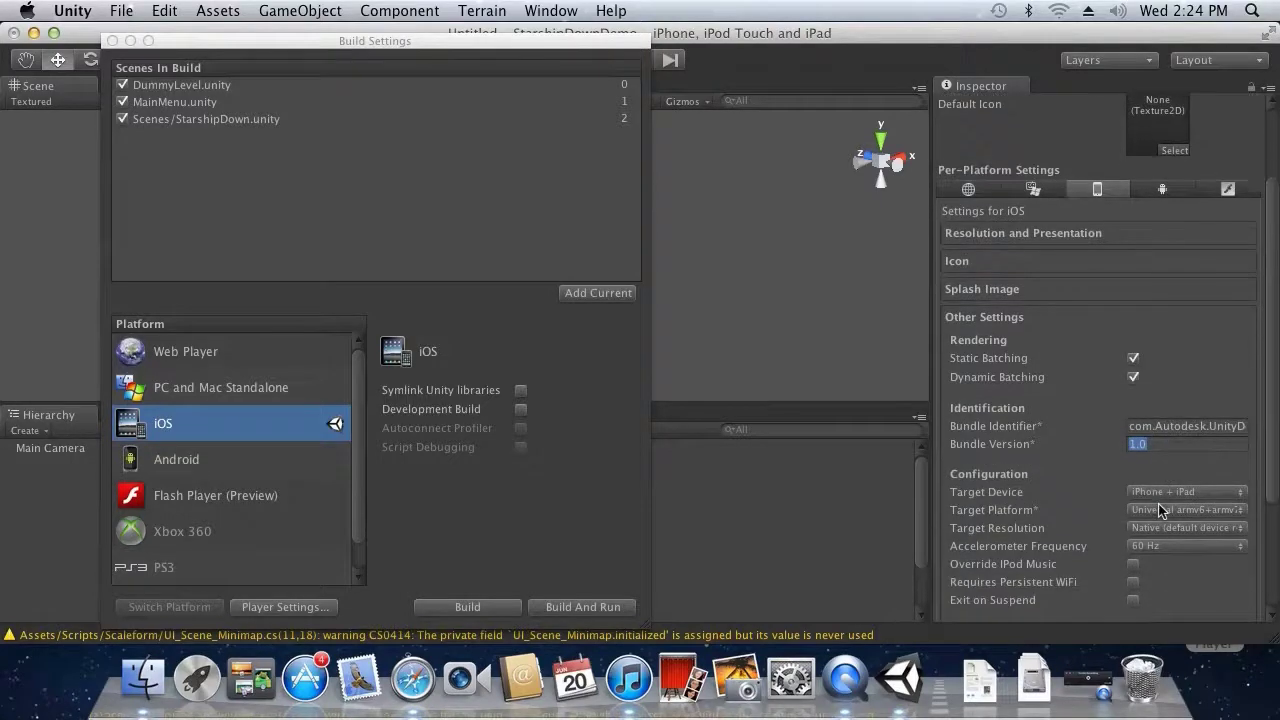
pyautogui.click(1172, 511)
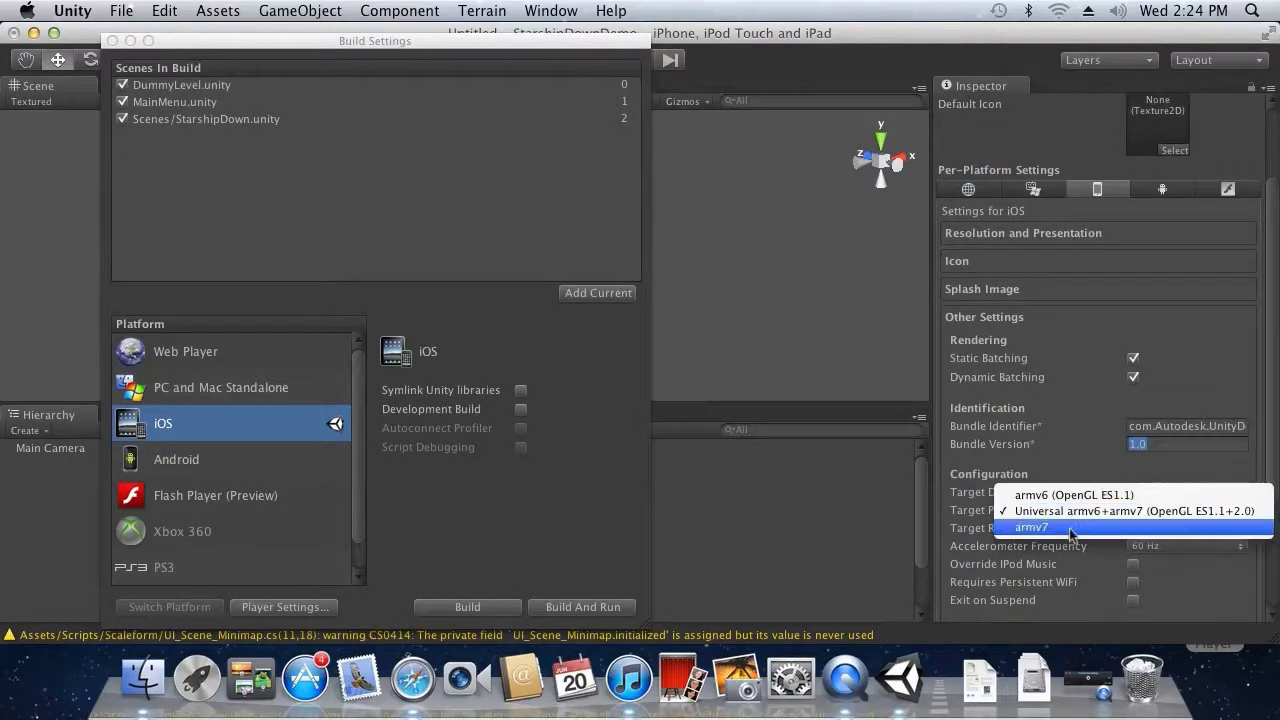
pyautogui.click(1030, 533)
pyautogui.scroll(-1, 1060, 538)
pyautogui.scroll(-6, 1069, 532)
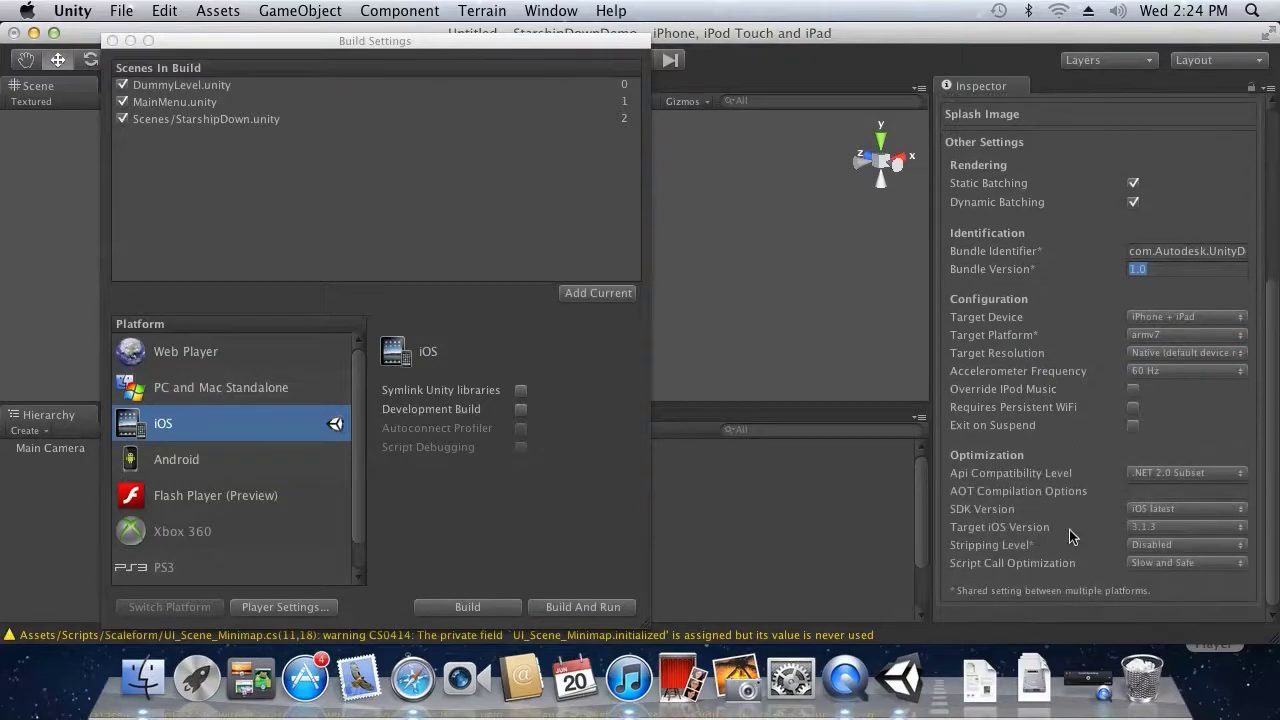
pyautogui.click(1153, 526)
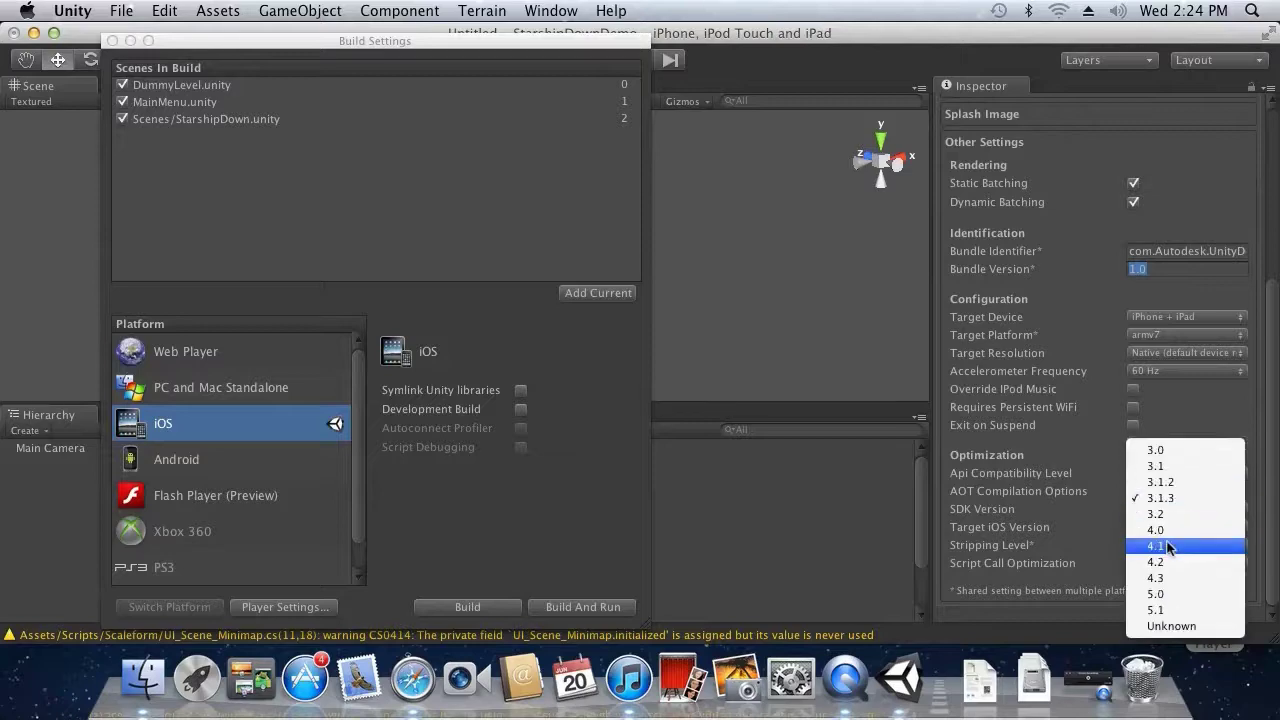
pyautogui.click(1160, 610)
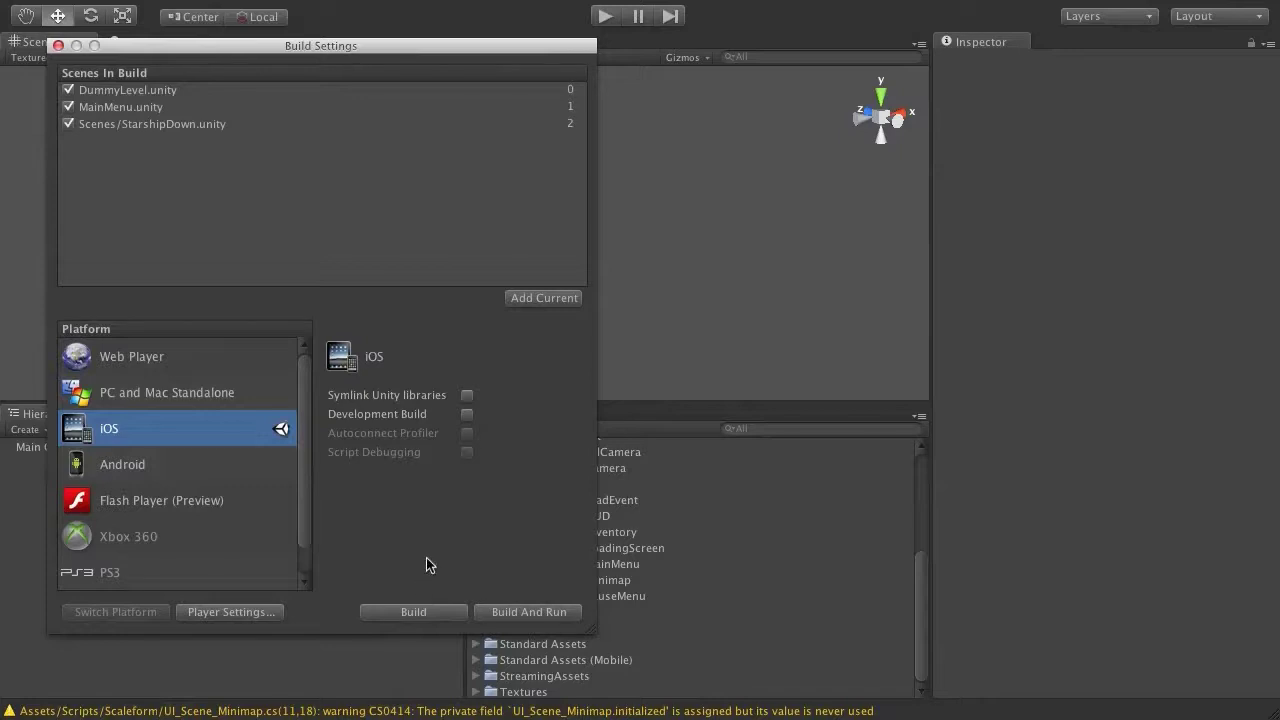
# Step: Build the iOS player, saving it as iOS_Project inside the StarshipDownDemo folder
pyautogui.click(414, 612)
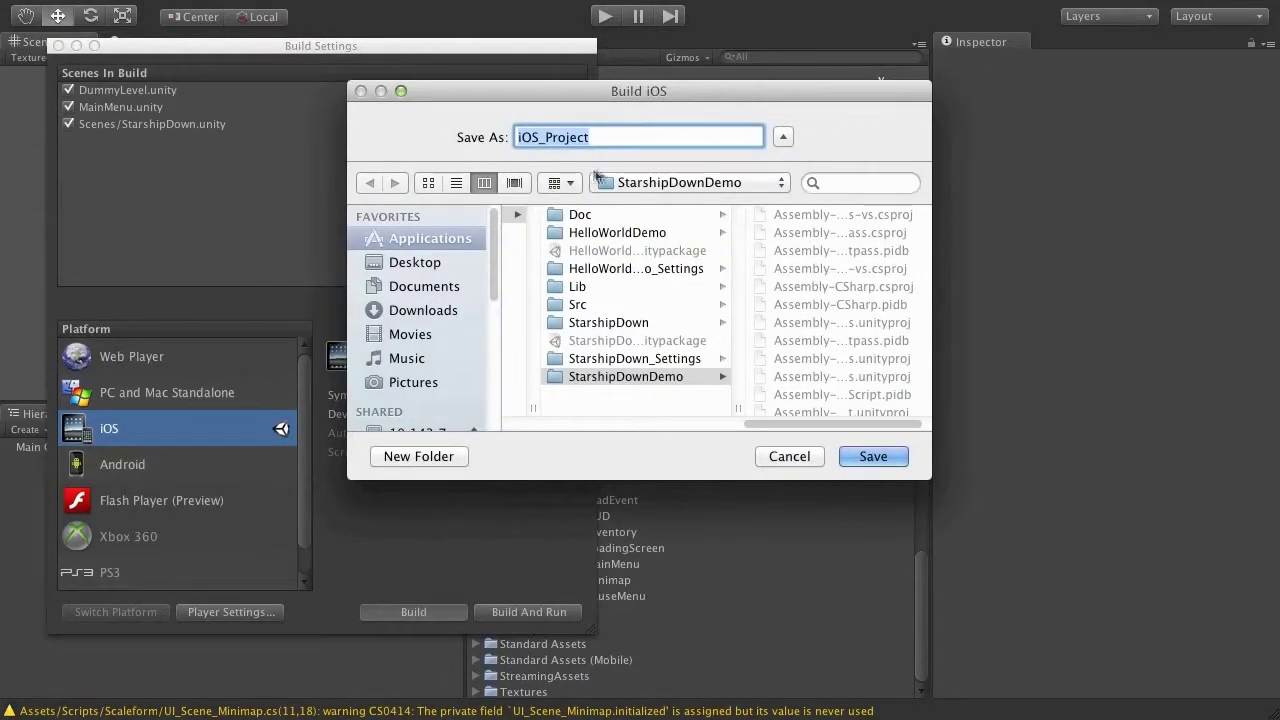
pyautogui.press('BackSpace')
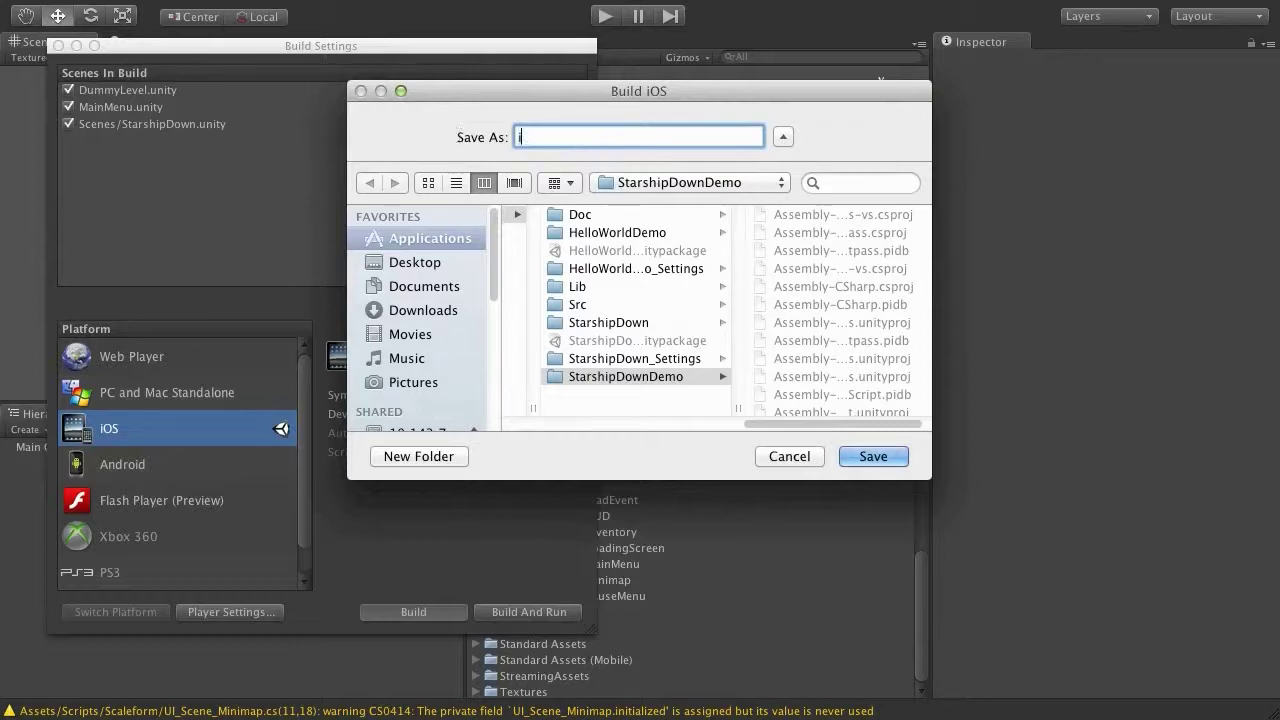
pyautogui.write('iOS_Project')
pyautogui.click(862, 458)
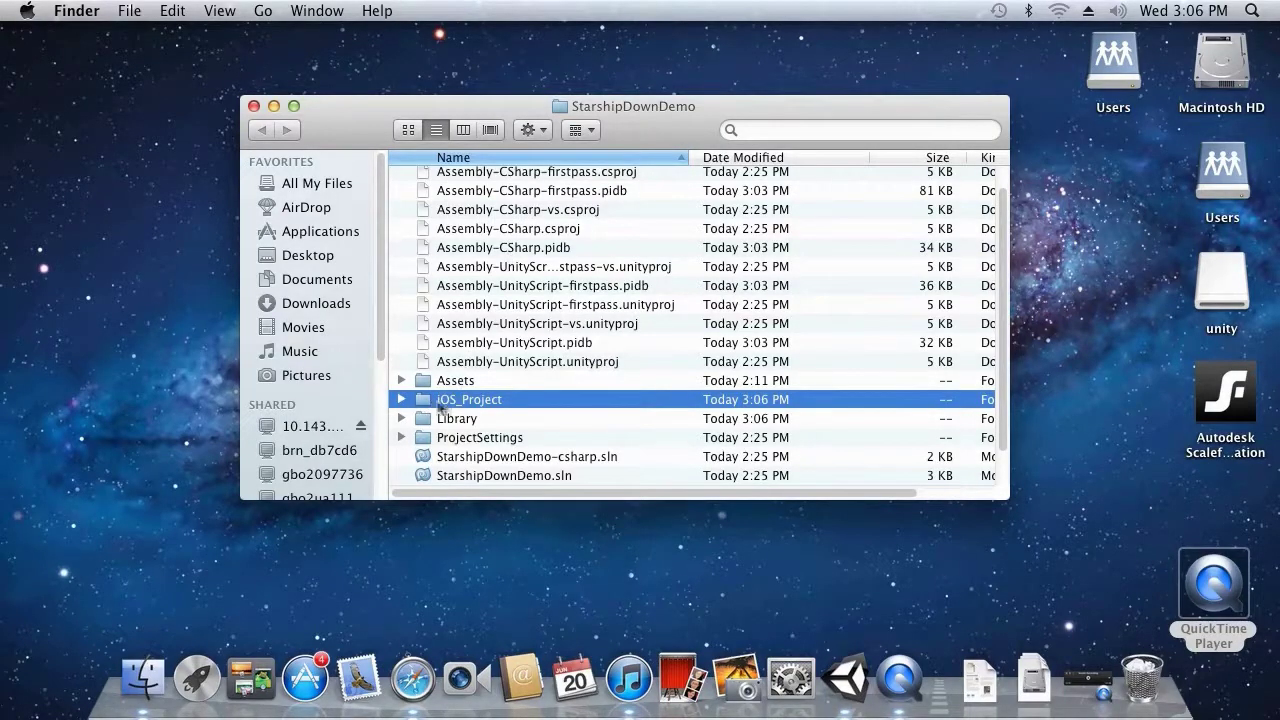
# Step: Open Unity-iPhone.xcodeproj from the iOS_Project folder in Xcode
pyautogui.doubleClick(437, 402)
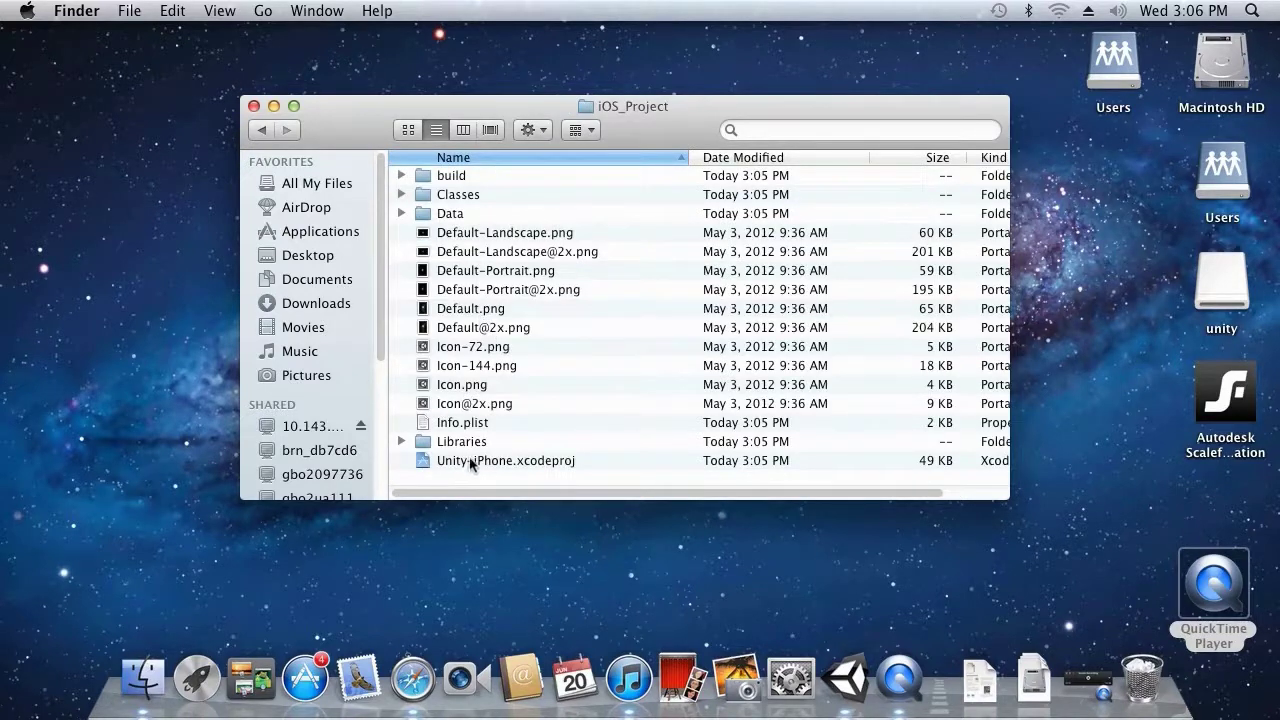
pyautogui.doubleClick(478, 462)
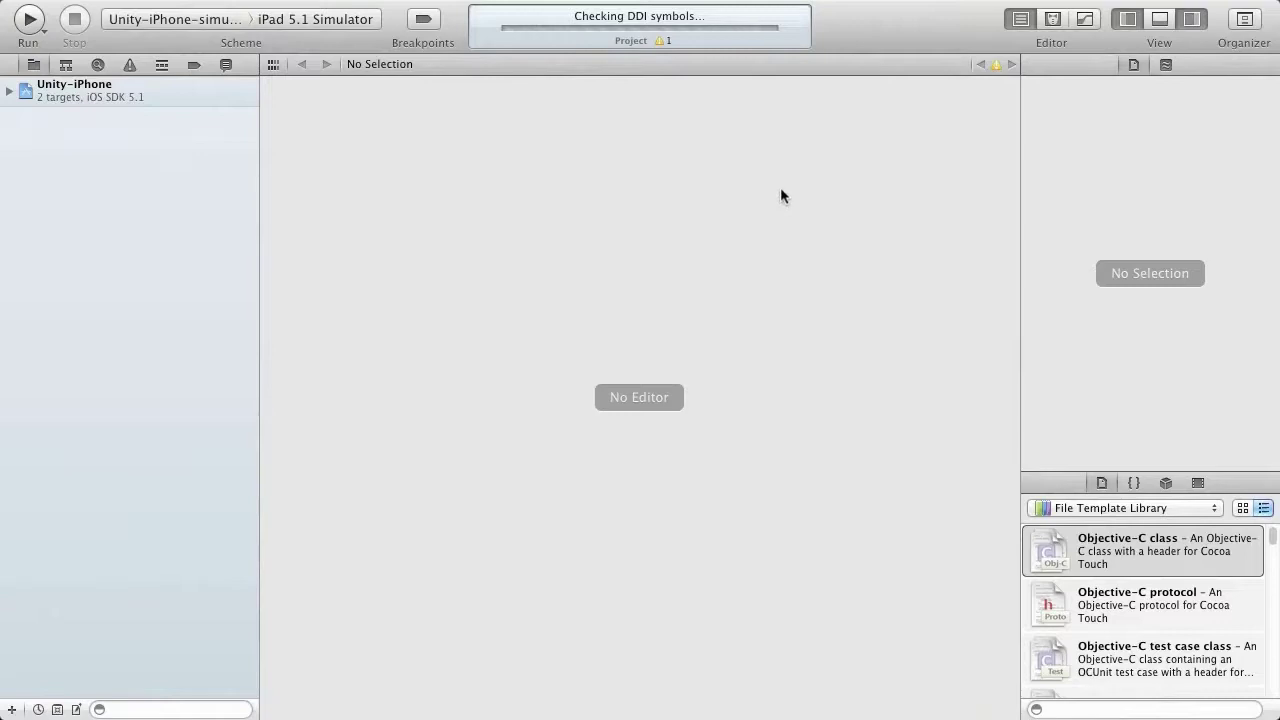
# Step: Select the Unity-iPhone scheme with the connected iPad as the run destination
pyautogui.click(311, 22)
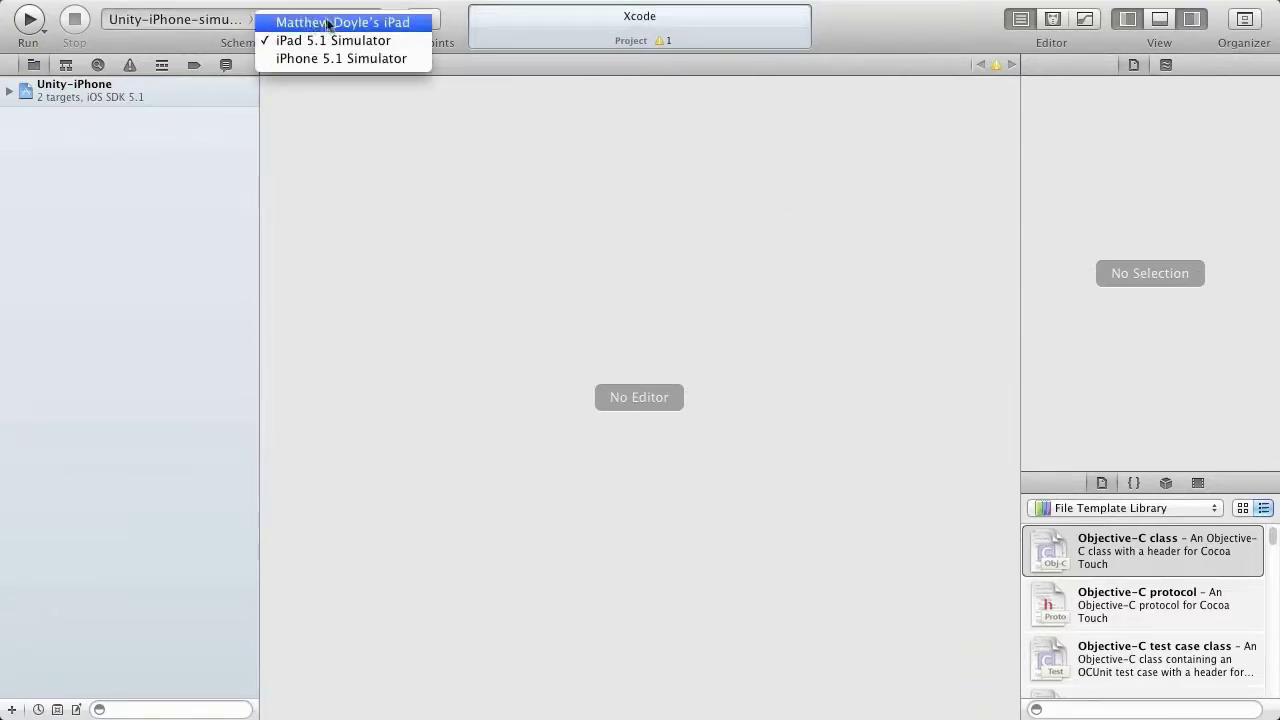
pyautogui.click(205, 24)
pyautogui.click(197, 22)
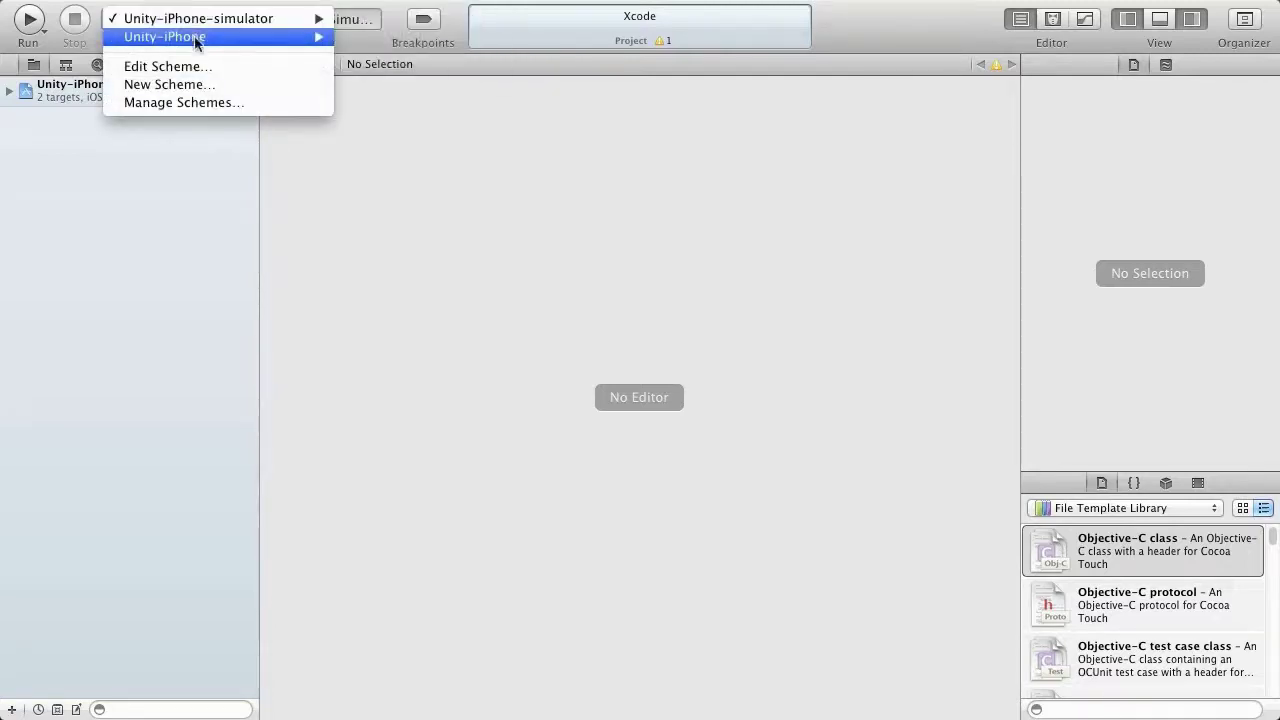
pyautogui.moveTo(246, 37)
pyautogui.click(378, 38)
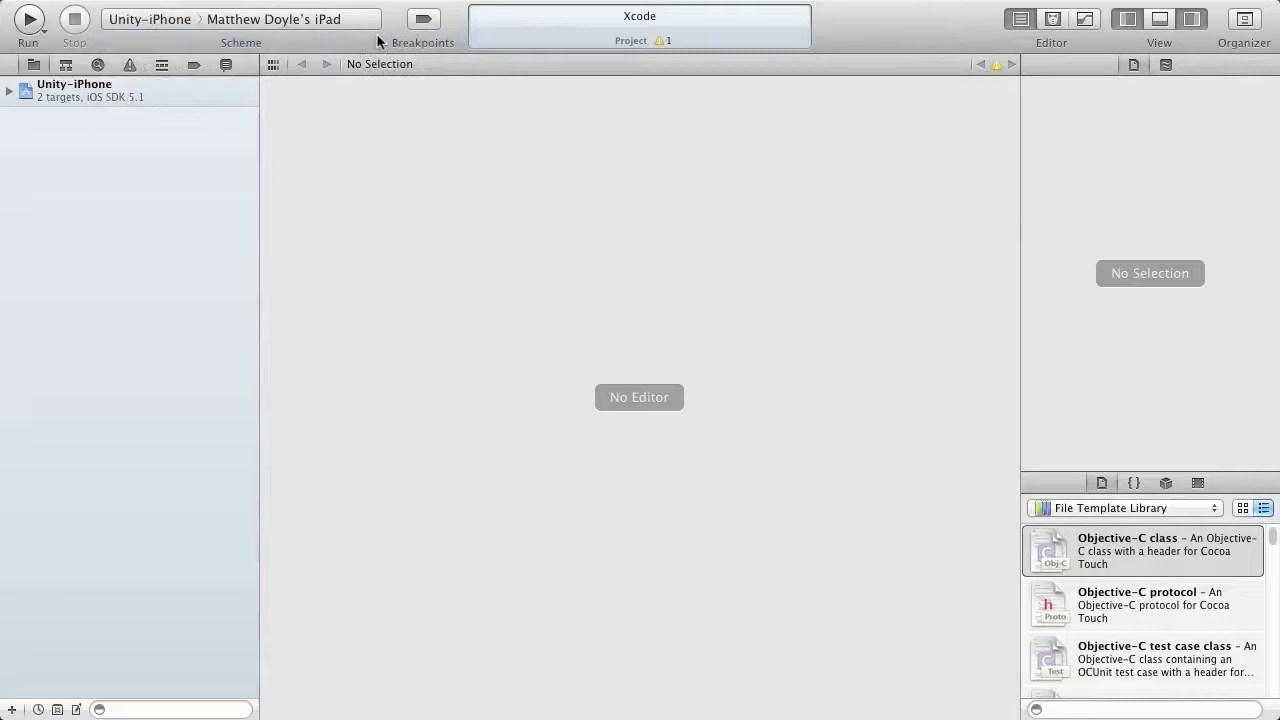
# Step: Show the project's Build Settings filtered to Other Linker Flags
pyautogui.click(116, 91)
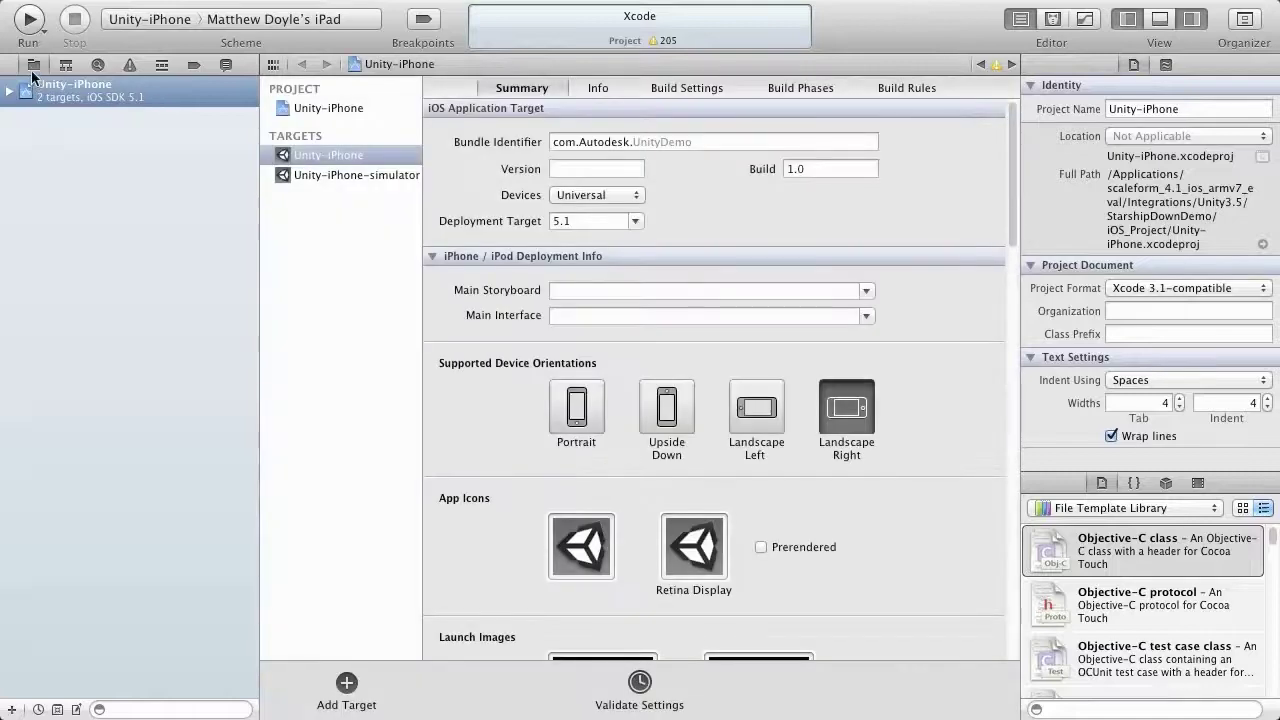
pyautogui.click(683, 90)
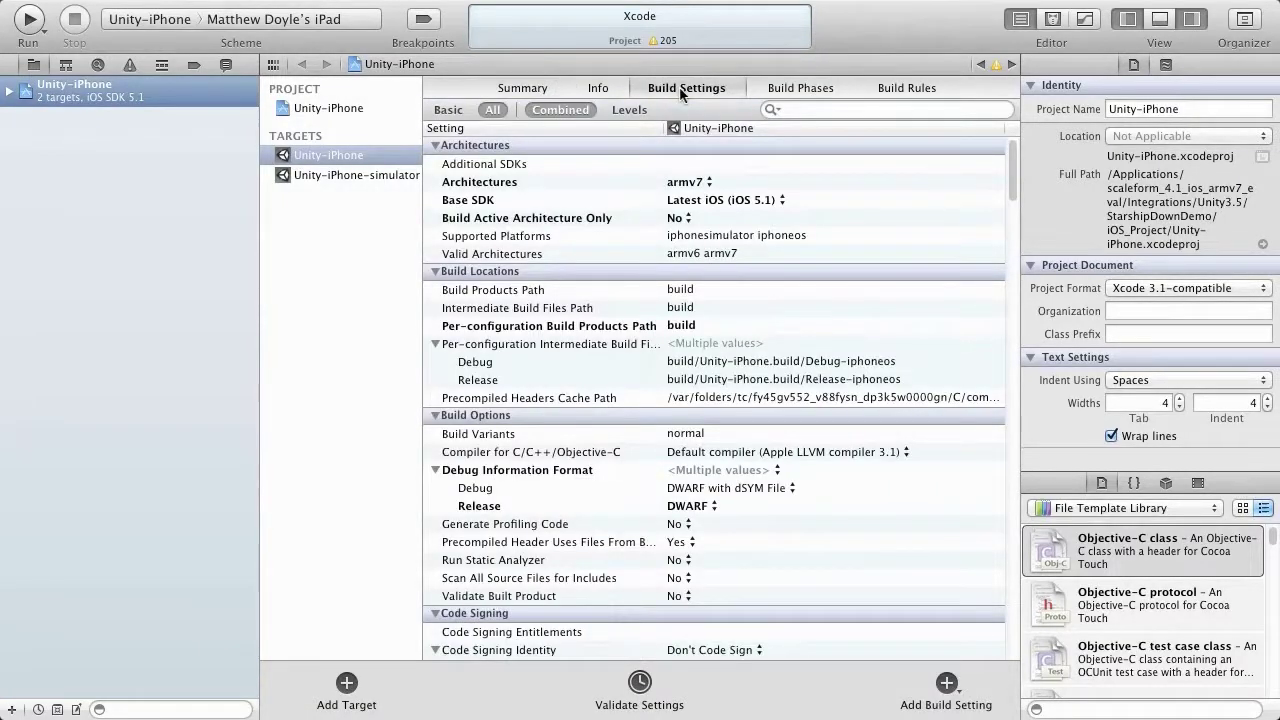
pyautogui.click(816, 110)
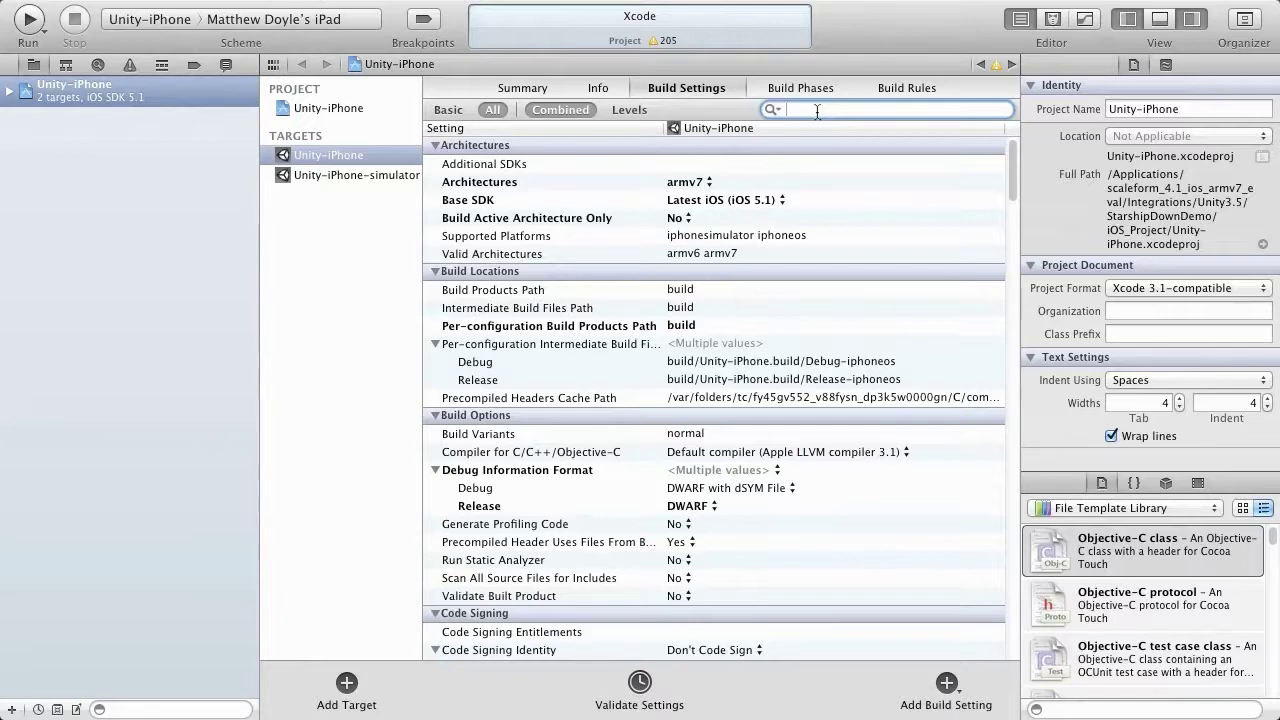
pyautogui.write('Other')
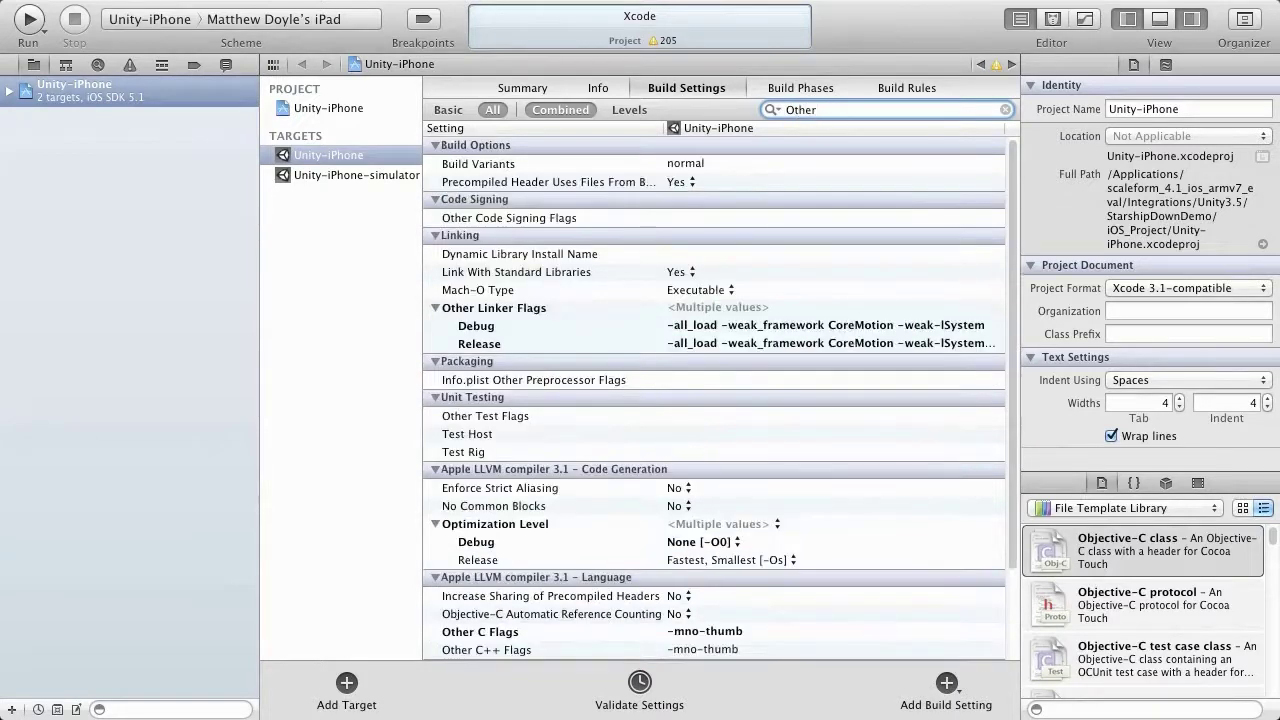
pyautogui.write(' Linker F')
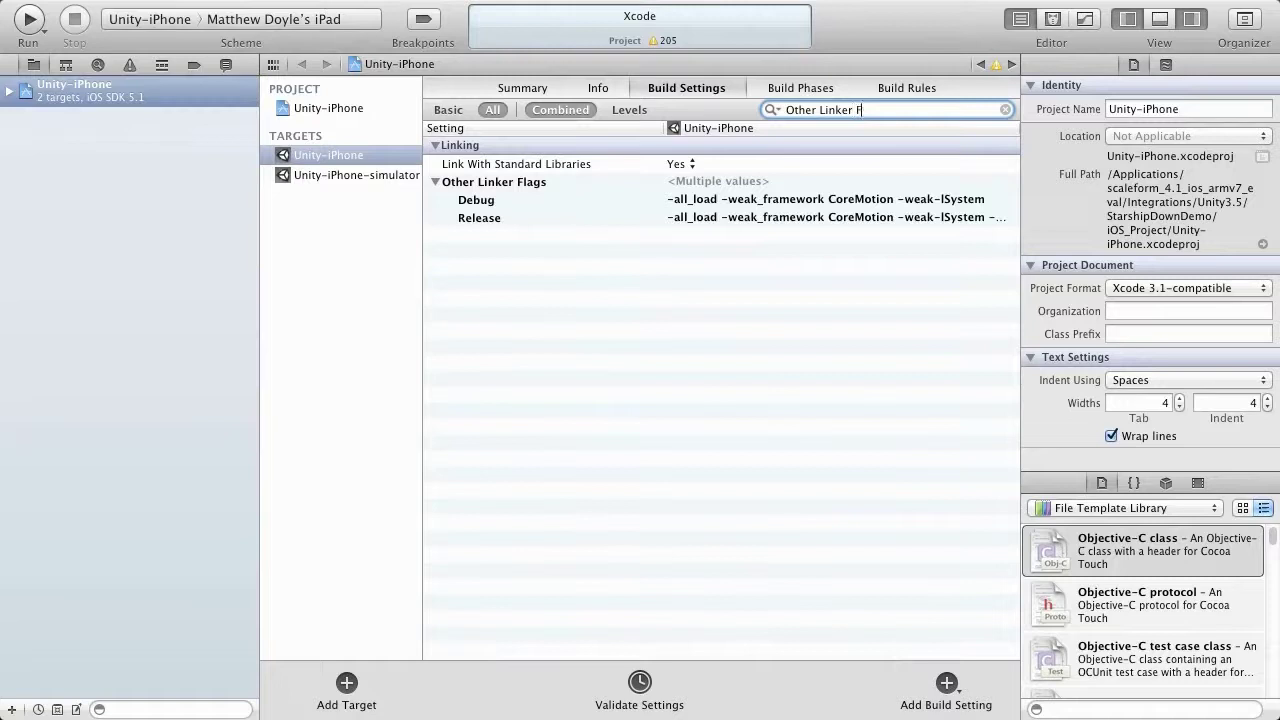
pyautogui.write('lags')
# Step: Add -lgfx_as3, -lgfx_as2, -lgfx and -lgfxrender_gl to the Release Other Linker Flags
pyautogui.click(698, 222)
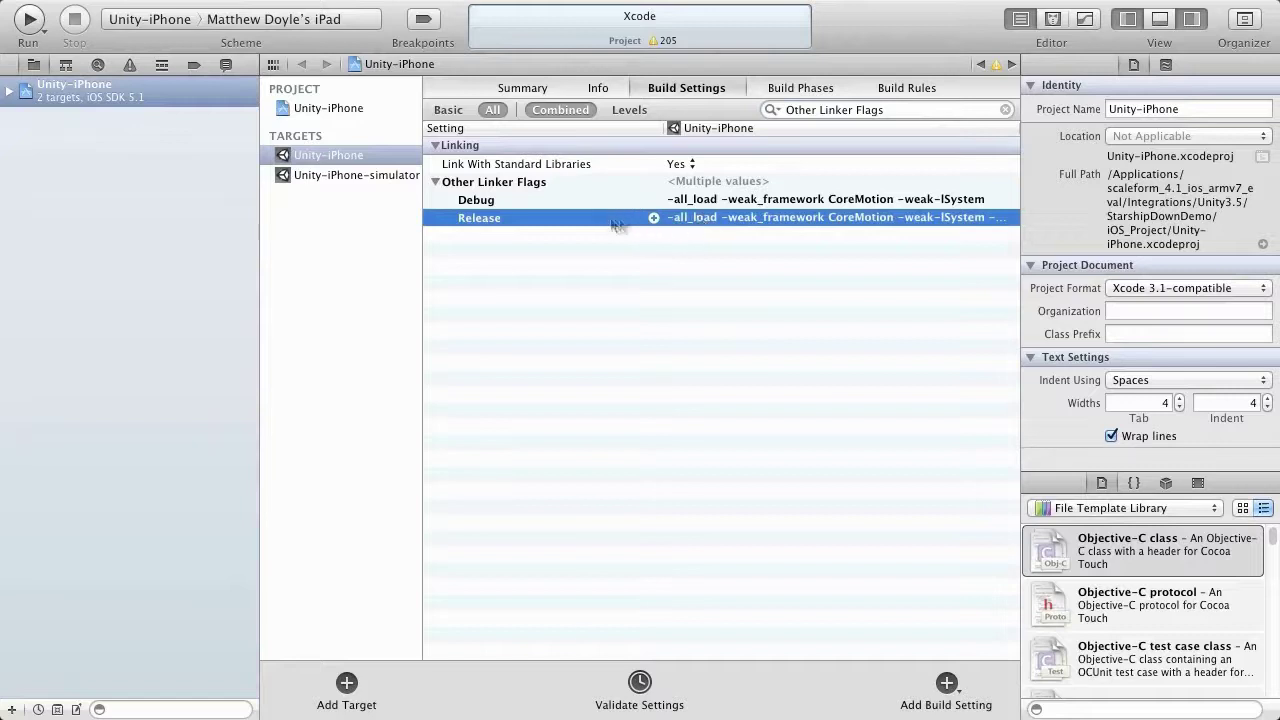
pyautogui.click(702, 221)
pyautogui.doubleClick(690, 338)
pyautogui.write('-lgfx_as3')
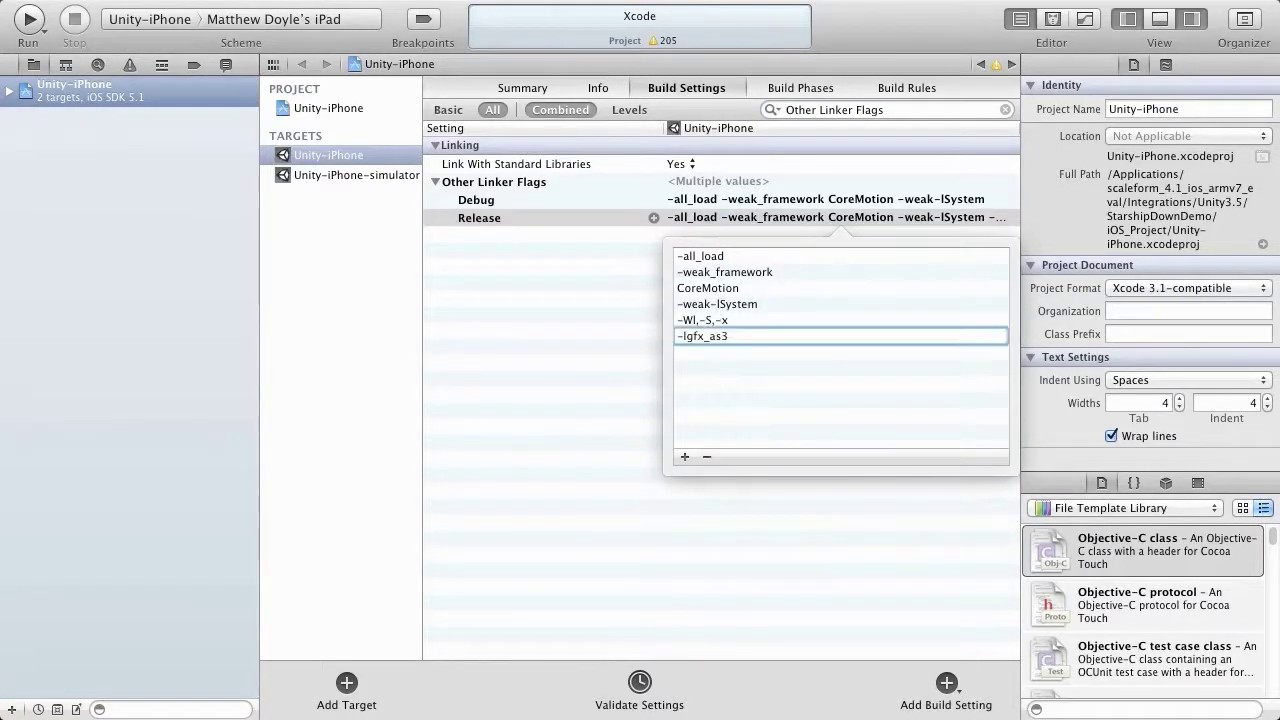
pyautogui.press('Return')
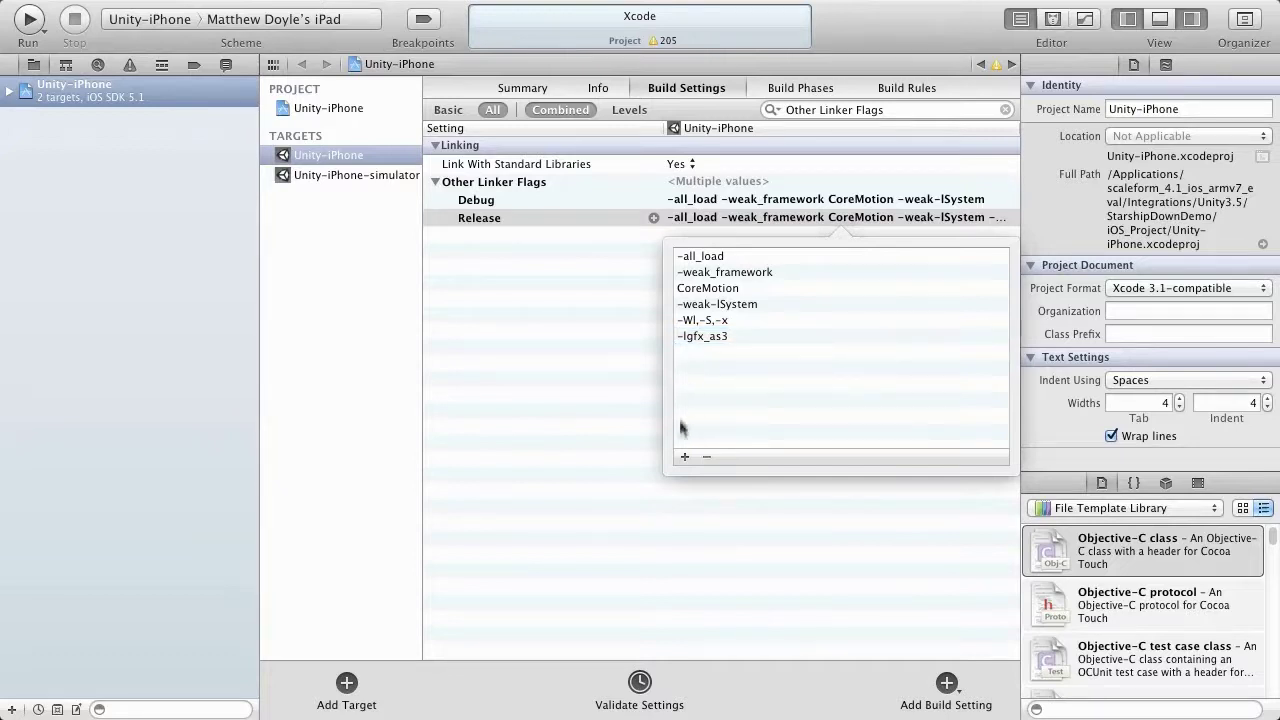
pyautogui.click(686, 455)
pyautogui.write('-l')
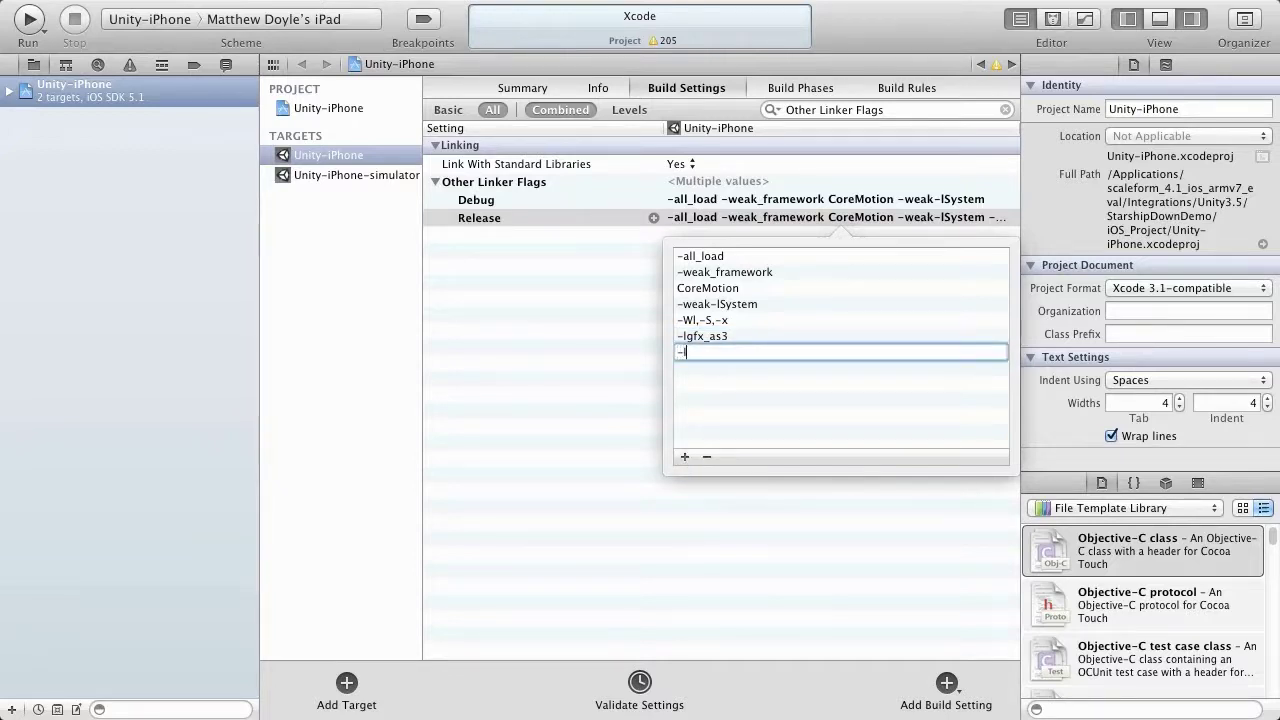
pyautogui.write('gfx_as2')
pyautogui.press('Return')
pyautogui.click(710, 370)
pyautogui.click(687, 455)
pyautogui.write('-lgfx')
pyautogui.click(685, 456)
pyautogui.write('-lg')
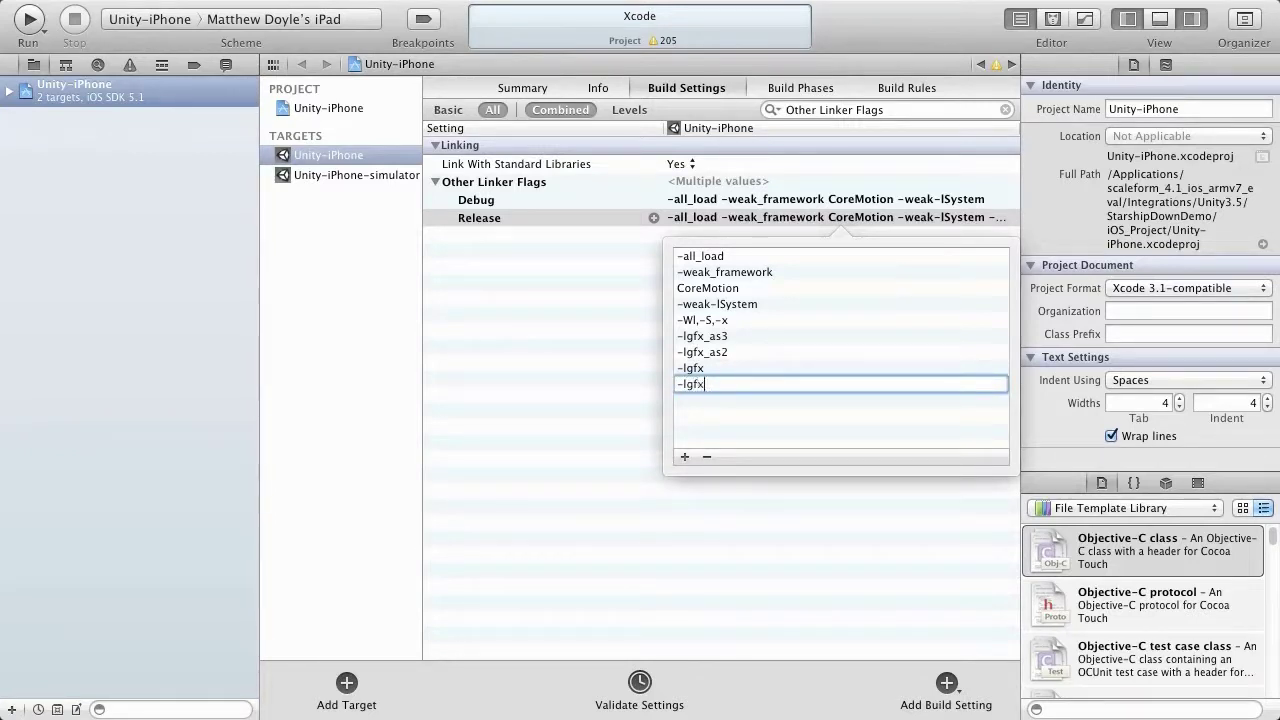
pyautogui.write('fxrender_gl')
pyautogui.press('Return')
# Step: Add -lexpat, -lgfxexpat, -lpcre and -lunitygfxinternal to the Release linker flags
pyautogui.click(685, 456)
pyautogui.write('-lexpat')
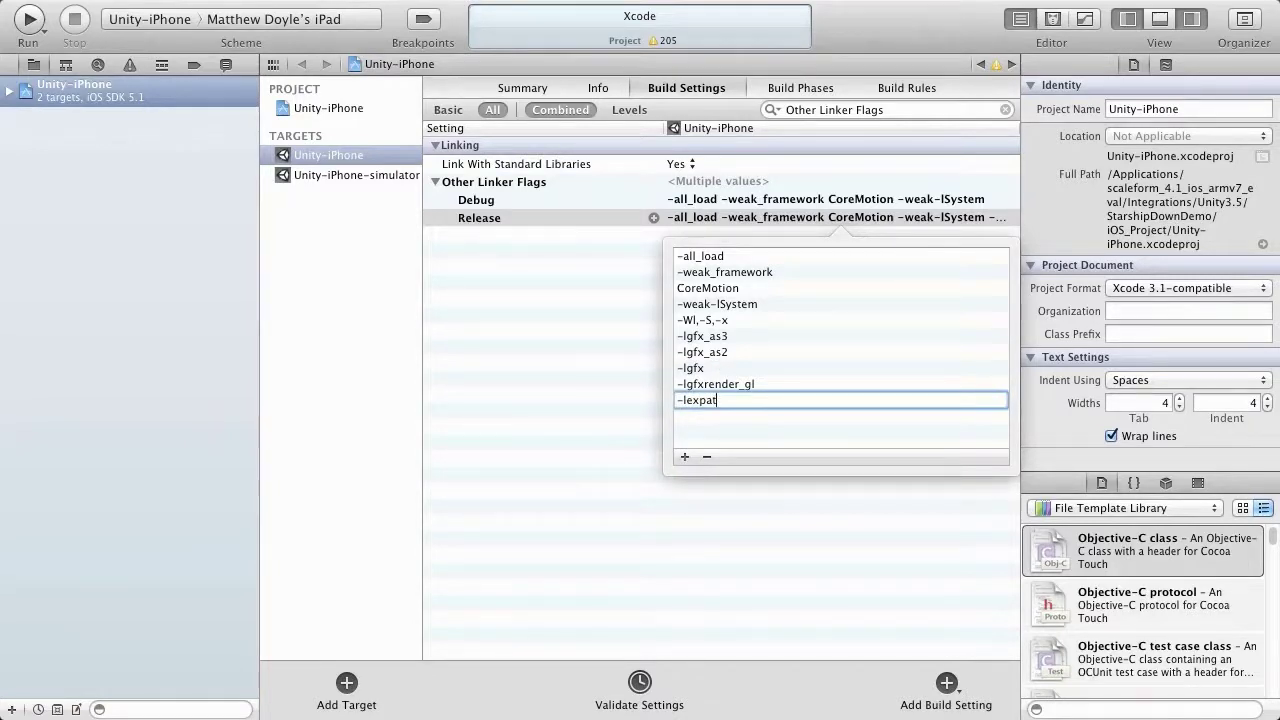
pyautogui.press('Return')
pyautogui.click(720, 428)
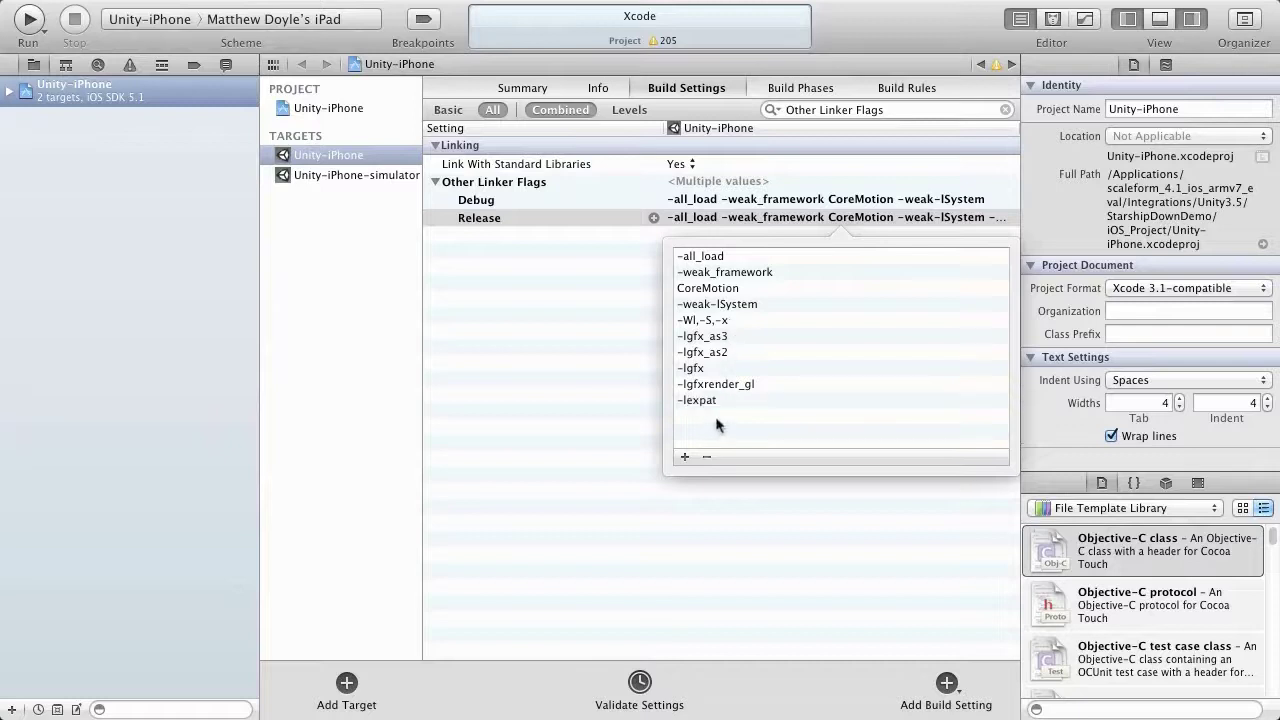
pyautogui.click(685, 457)
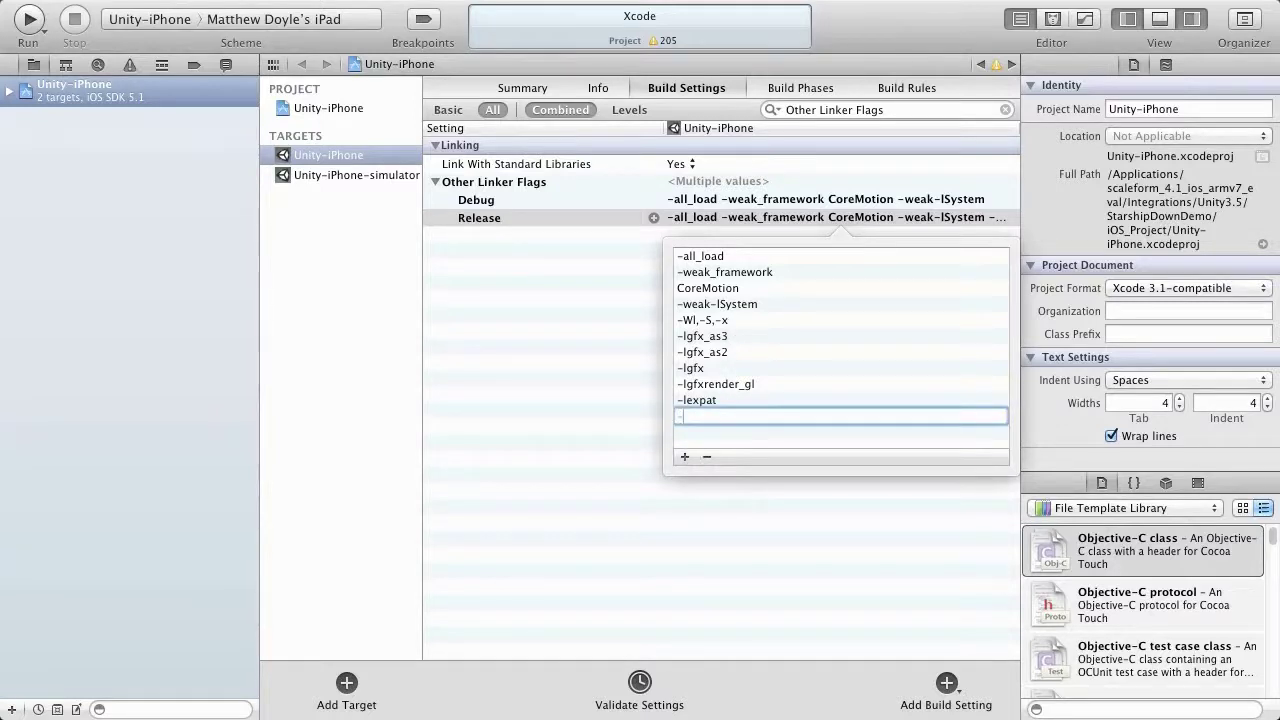
pyautogui.write('-lgfxexpat')
pyautogui.press('Return')
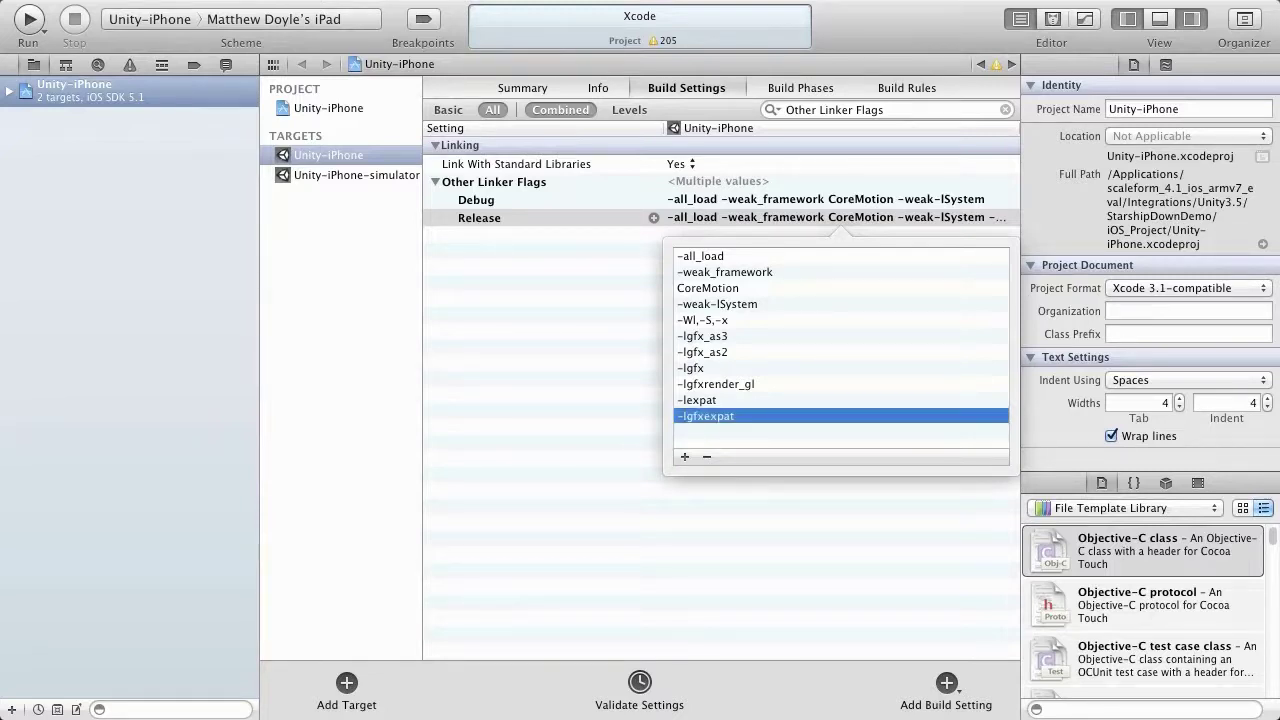
pyautogui.click(735, 441)
pyautogui.click(685, 456)
pyautogui.write('-lpcre')
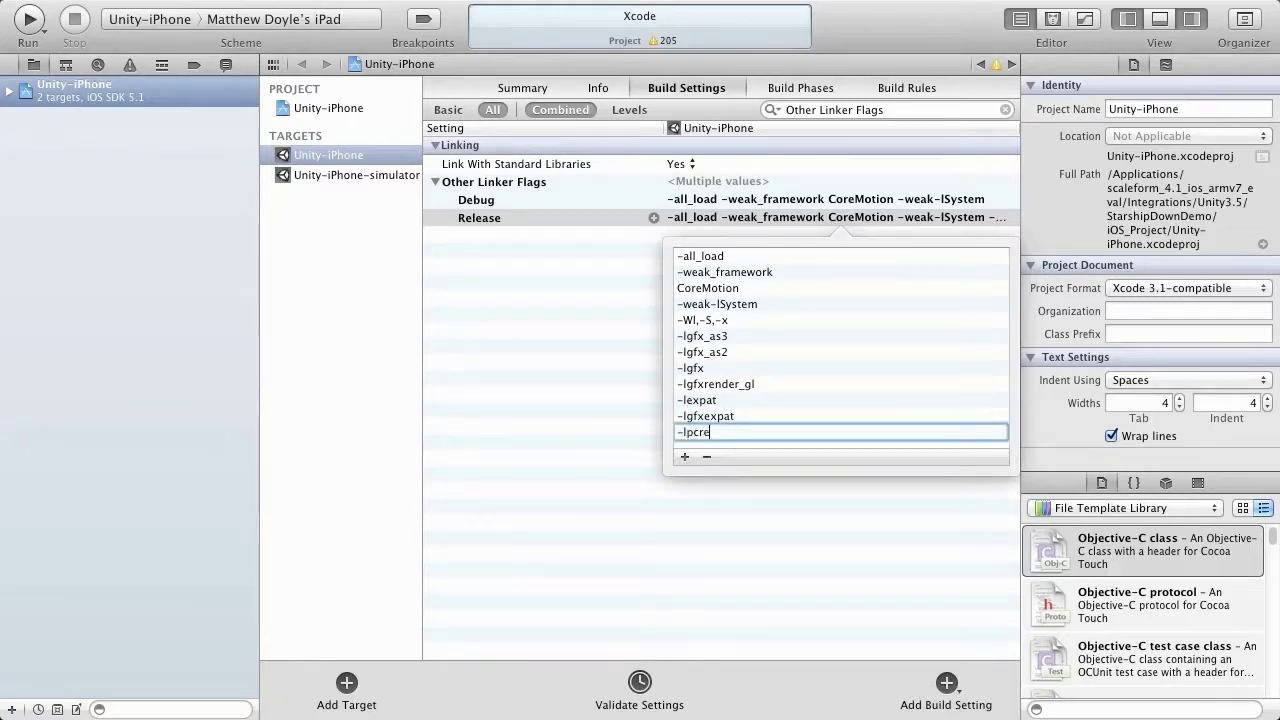
pyautogui.press('Return')
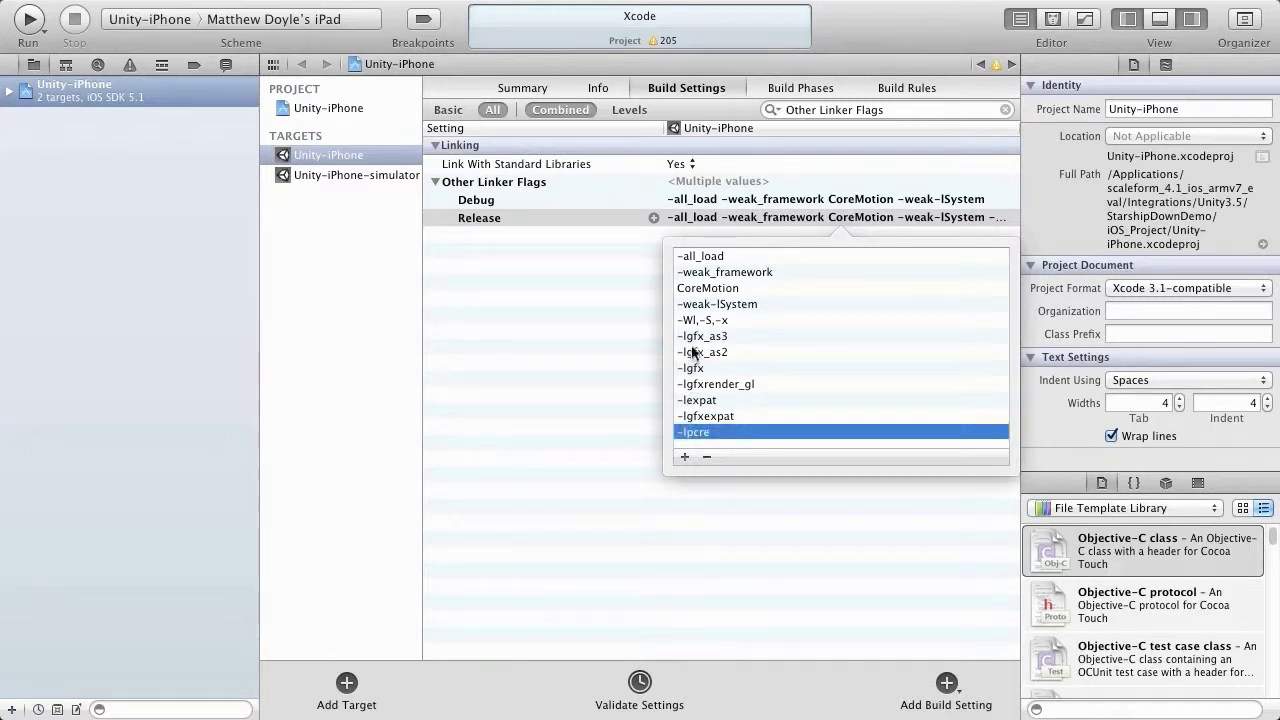
pyautogui.click(685, 457)
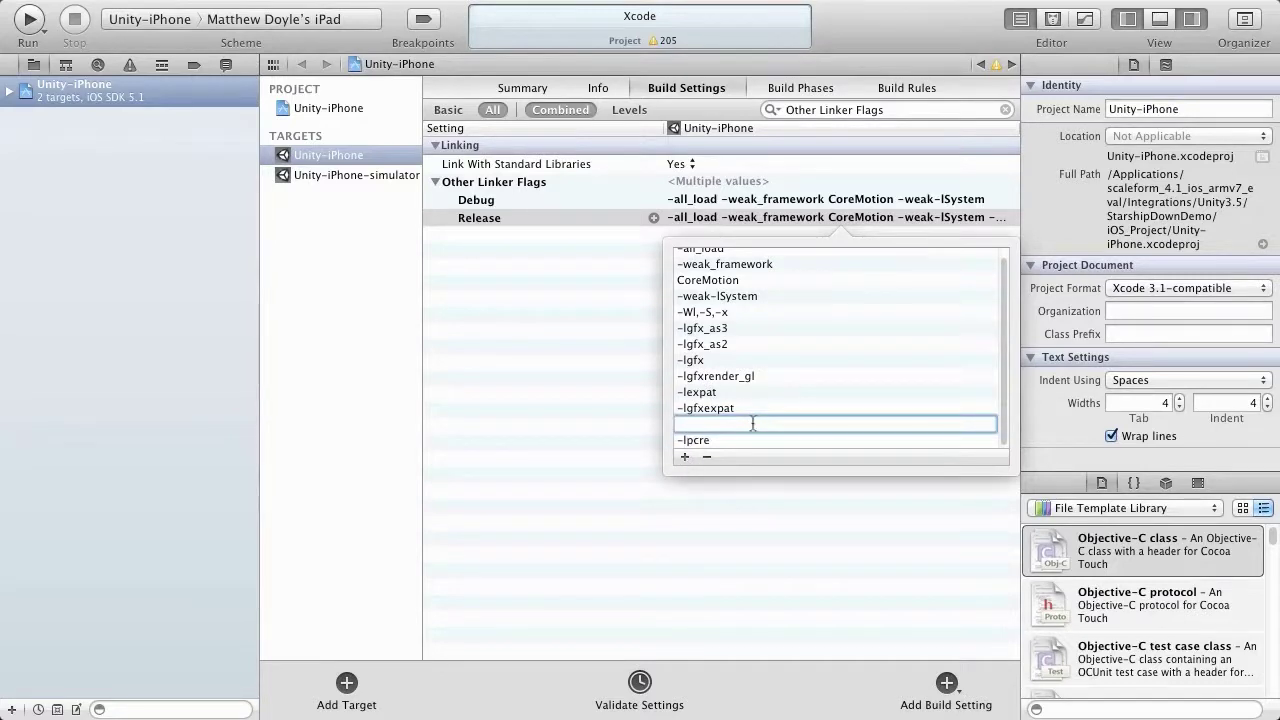
pyautogui.write('-lunitygfxinternal')
pyautogui.press('Return')
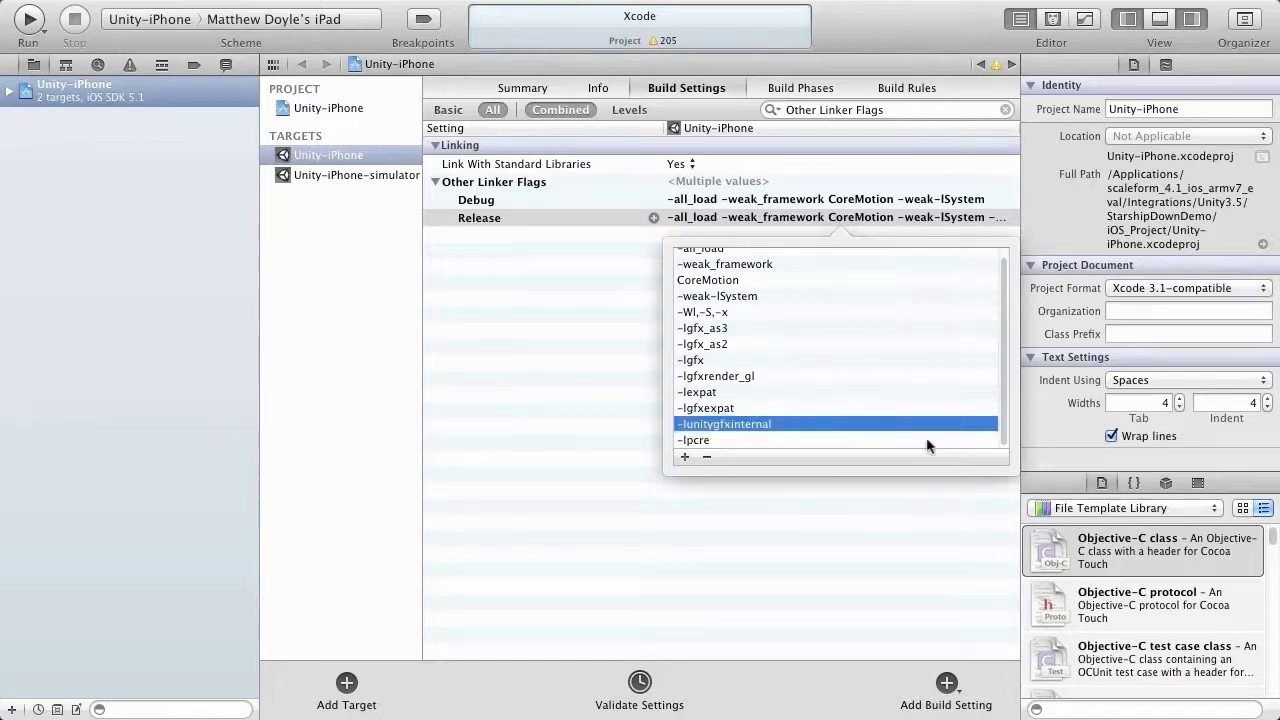
pyautogui.press('Escape')
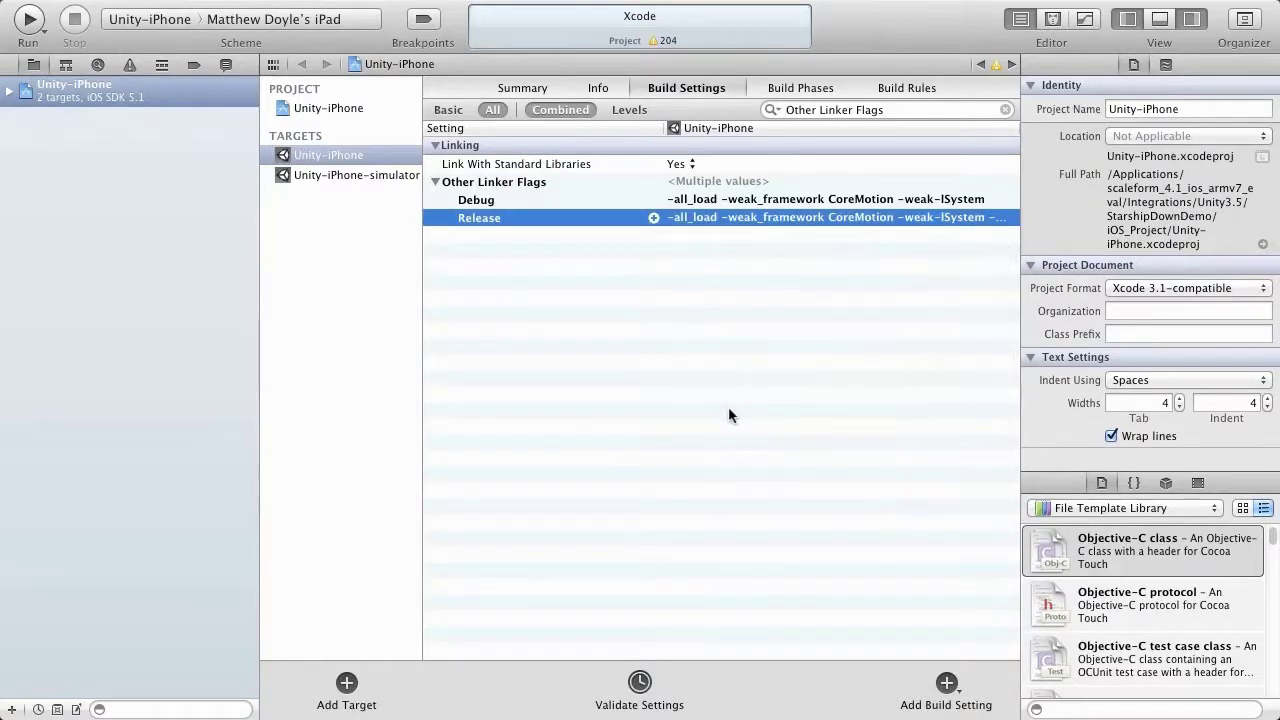
# Step: Add $(SRCROOT)/../../Lib/iOS/Release-iphoneos to the Release Library Search Paths
pyautogui.click(1005, 109)
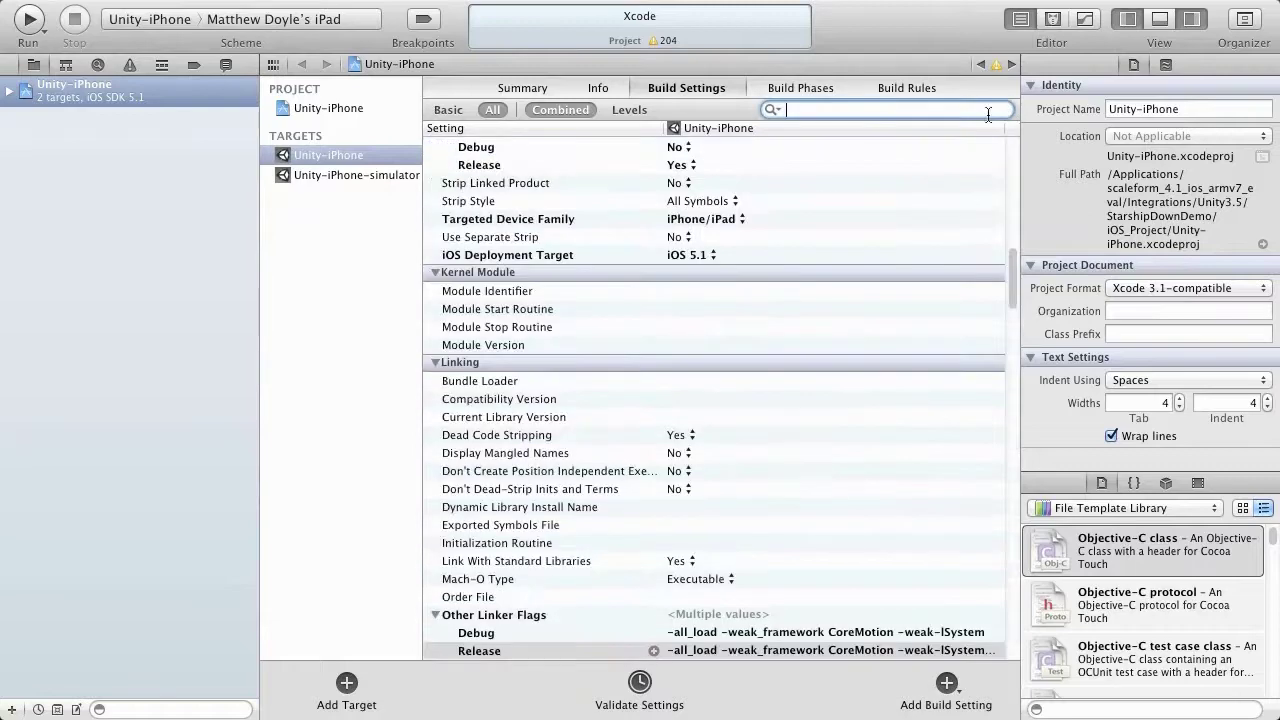
pyautogui.write('Library Search')
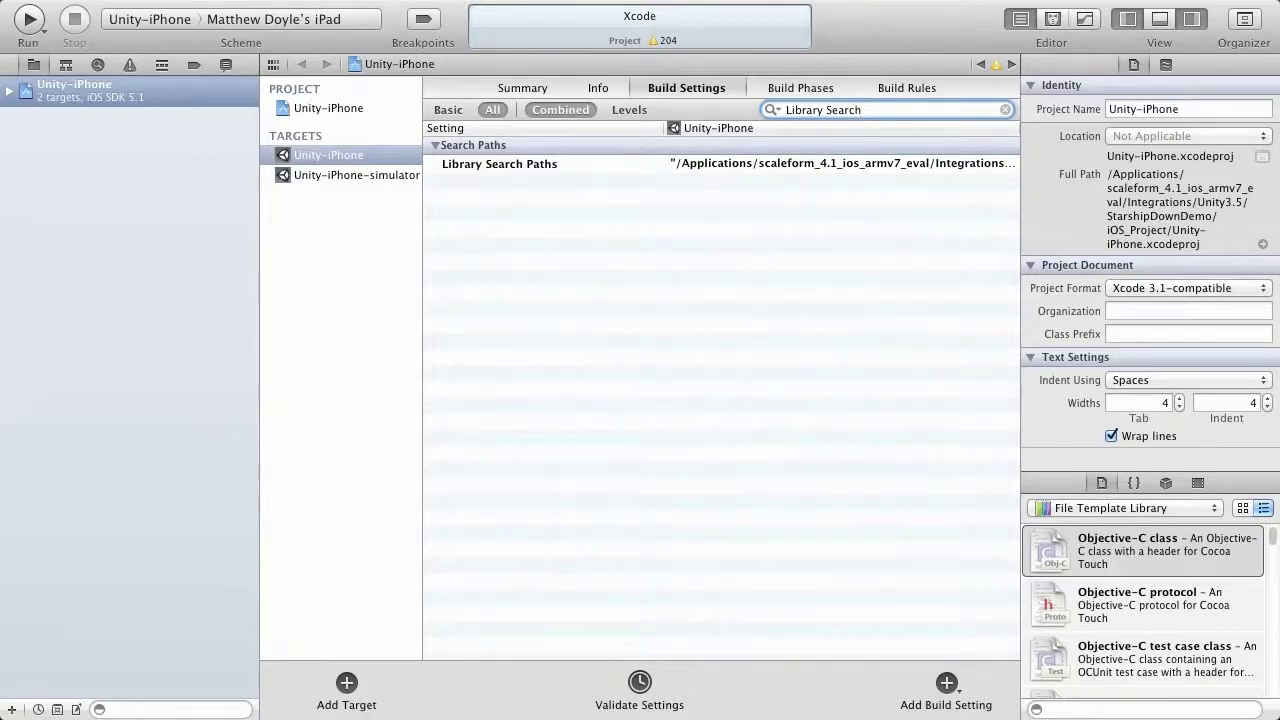
pyautogui.click(436, 166)
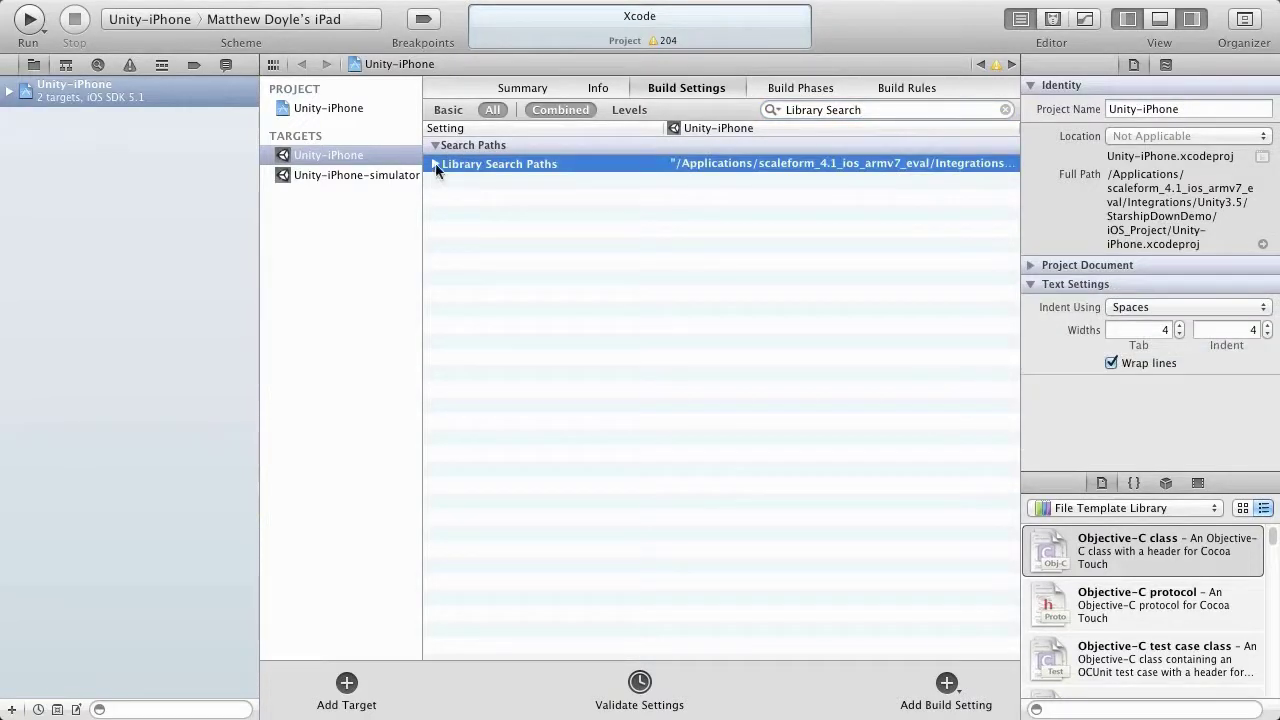
pyautogui.click(435, 163)
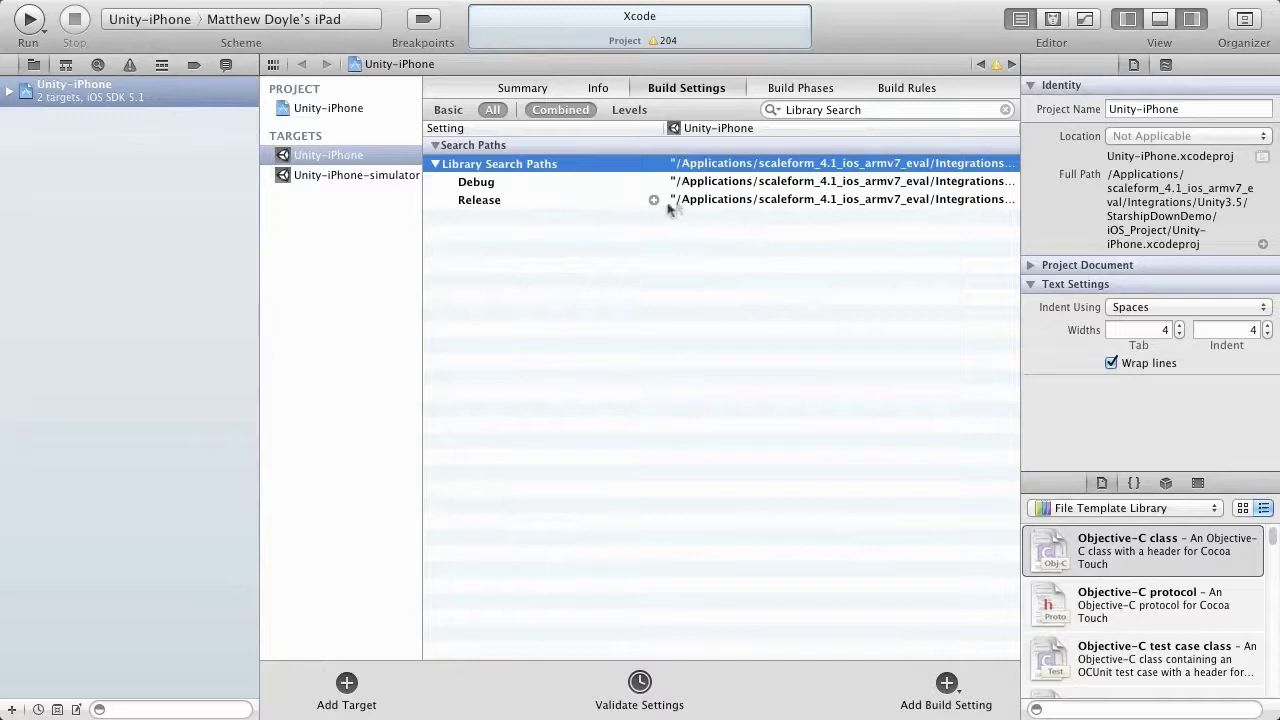
pyautogui.click(711, 199)
pyautogui.click(711, 199)
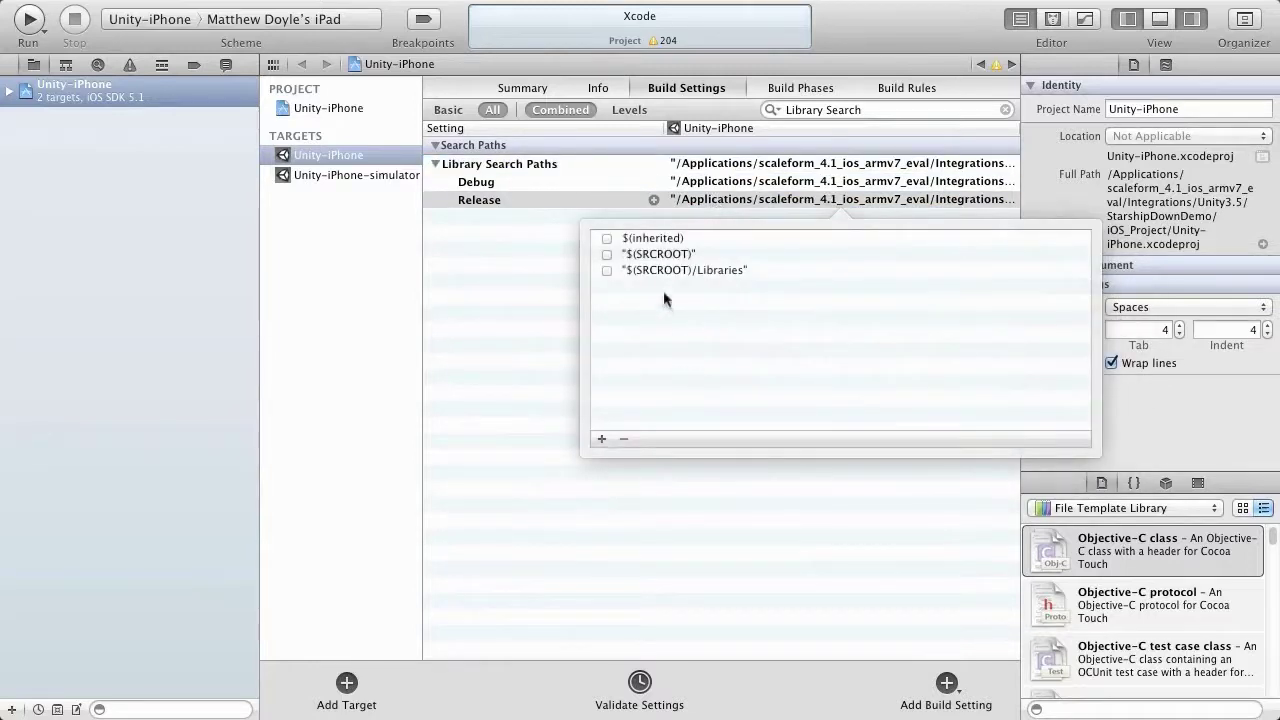
pyautogui.click(602, 438)
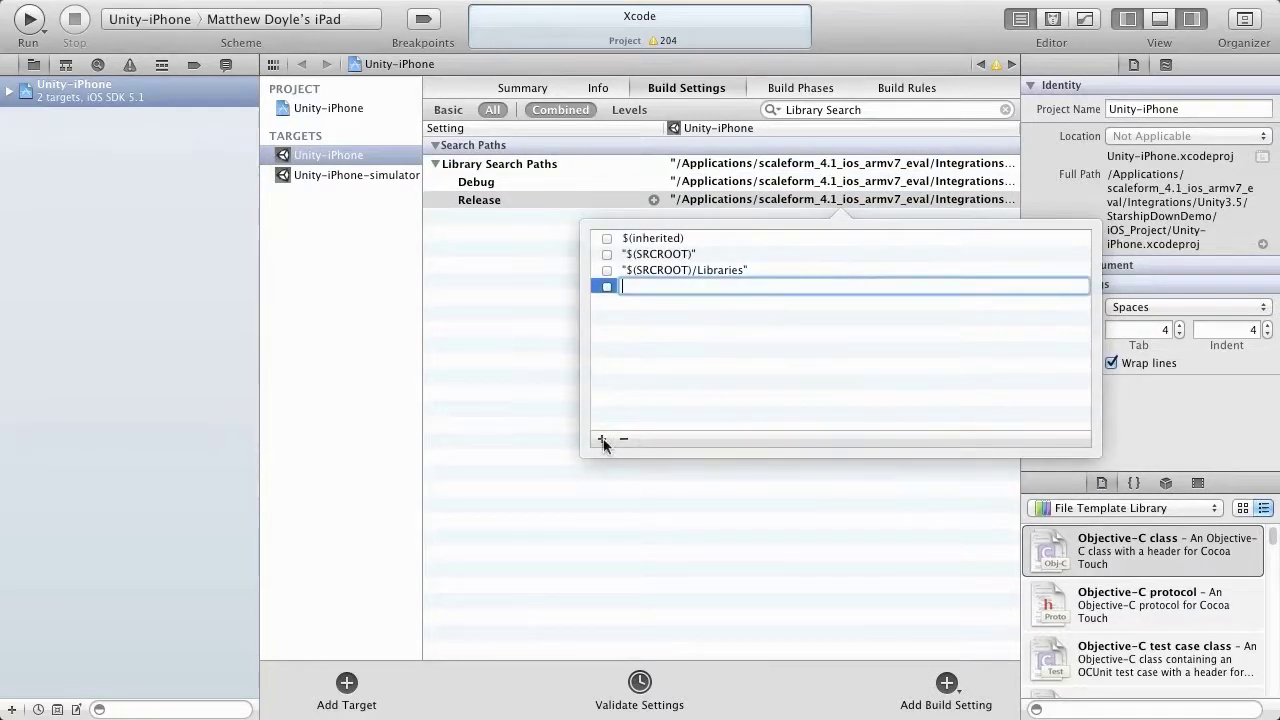
pyautogui.write('"')
pyautogui.press('BackSpace')
pyautogui.write('$(SRCROOT)/')
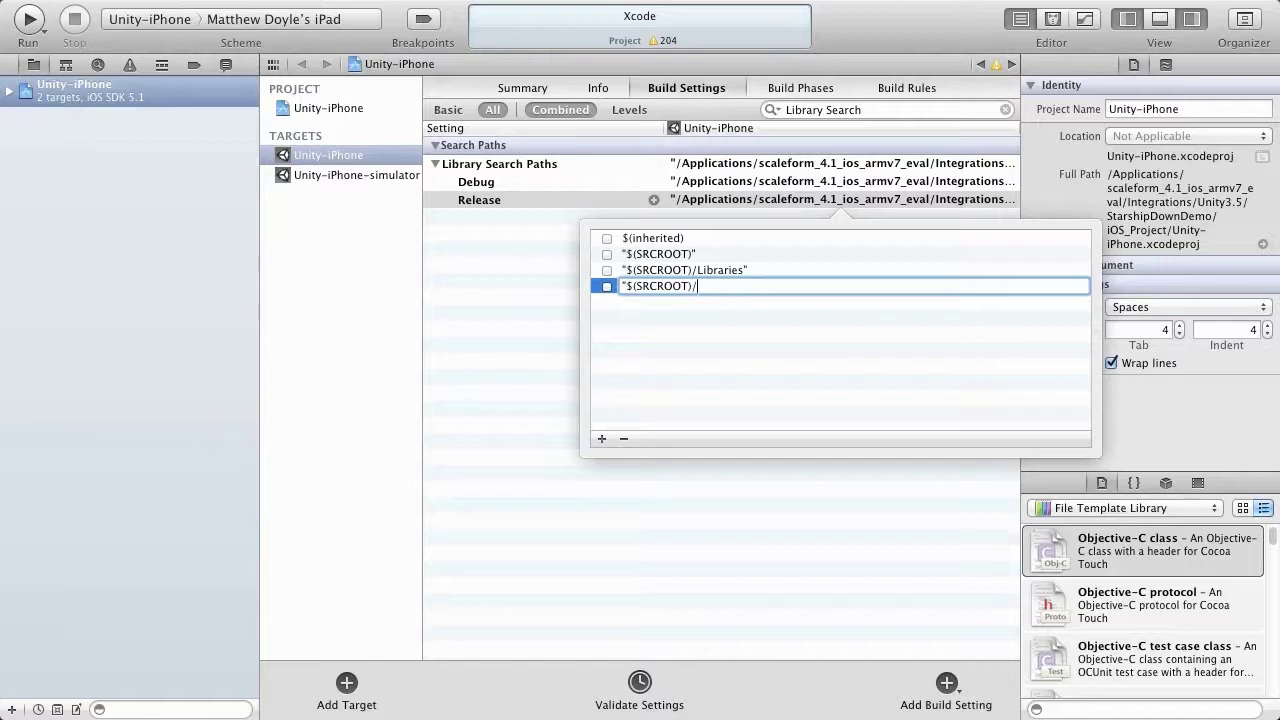
pyautogui.write('../../Lib/iOS/')
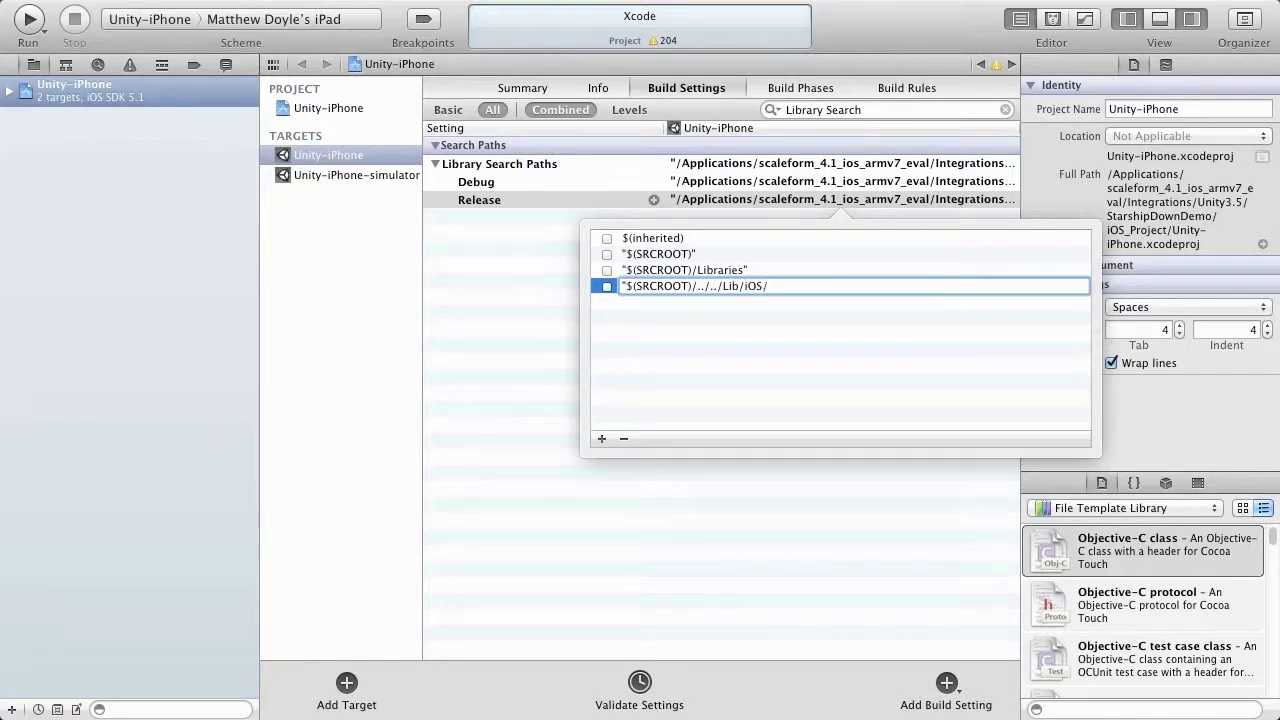
pyautogui.write('Release-iphoneo')
pyautogui.press('Return')
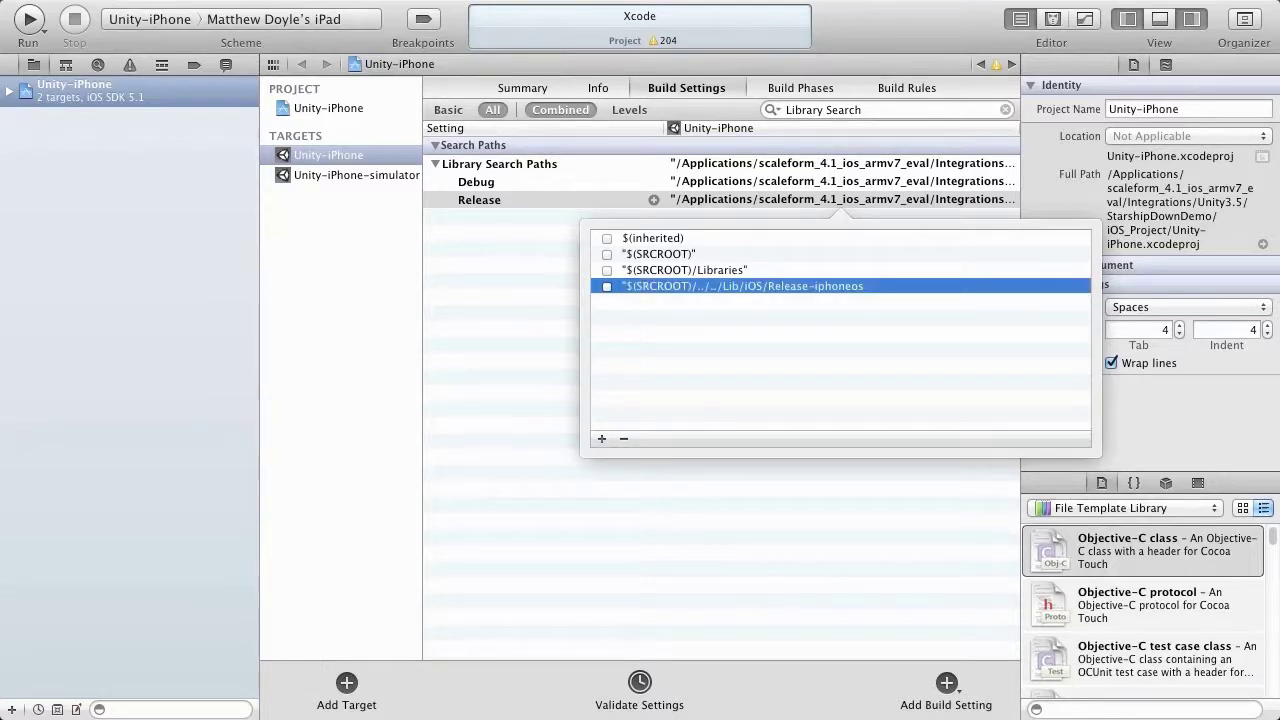
pyautogui.click(637, 310)
# Step: Add the Lib/iPhone-armv7/Release_NoRTTI and "$(SRCROOT)/../../../../Lib/iPhone-armv7" Release library paths
pyautogui.click(602, 438)
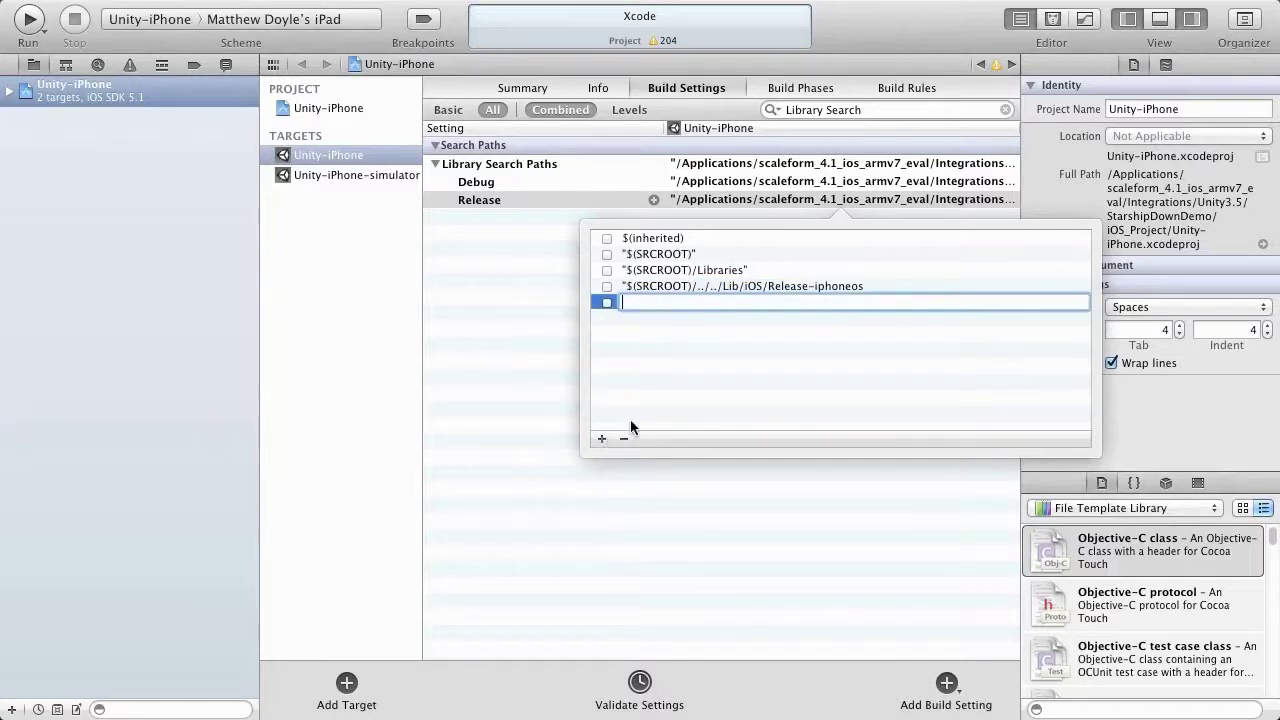
pyautogui.write('"$(SRCROOT')
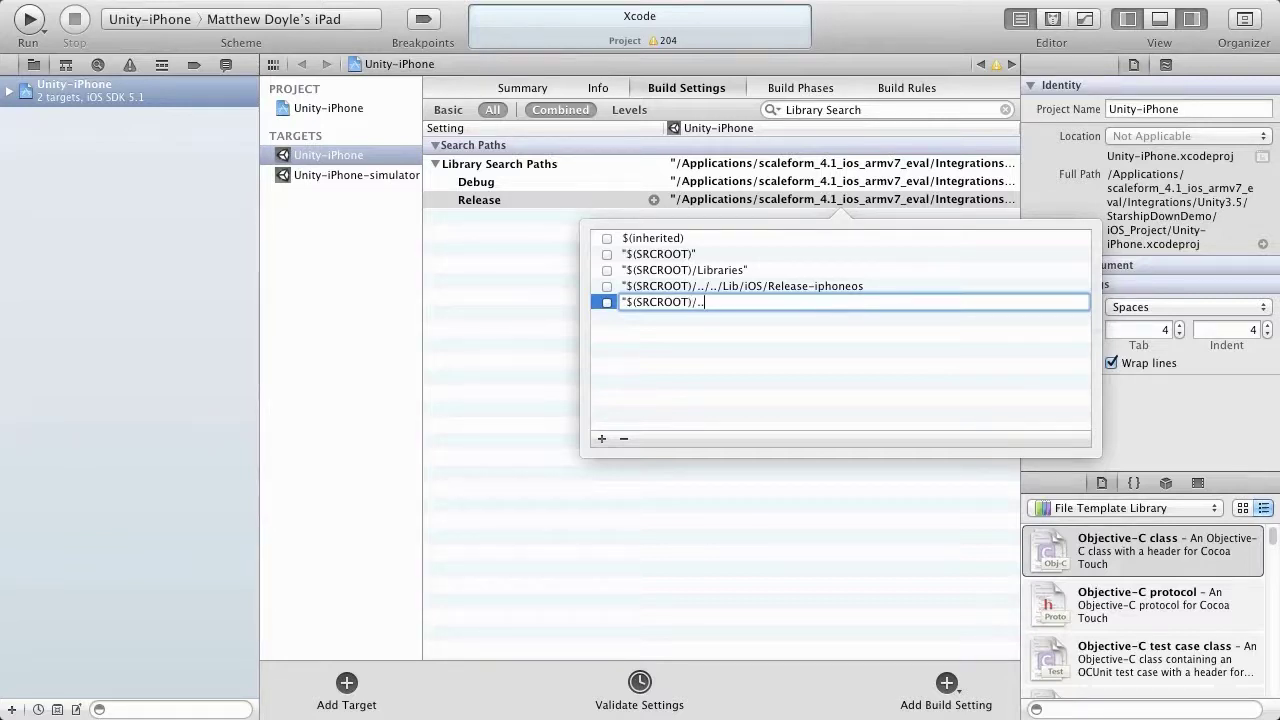
pyautogui.write('/..')
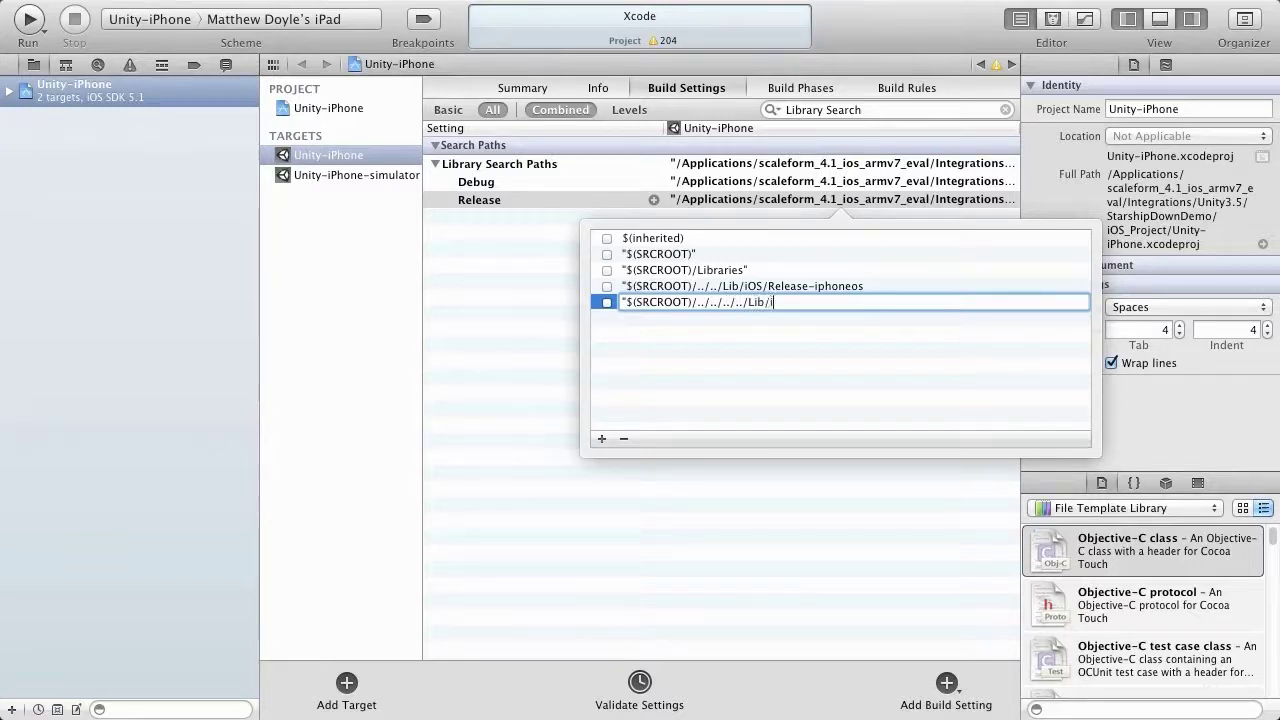
pyautogui.write('/../Lib/iPhone-armv7/Release_NoRTTI"')
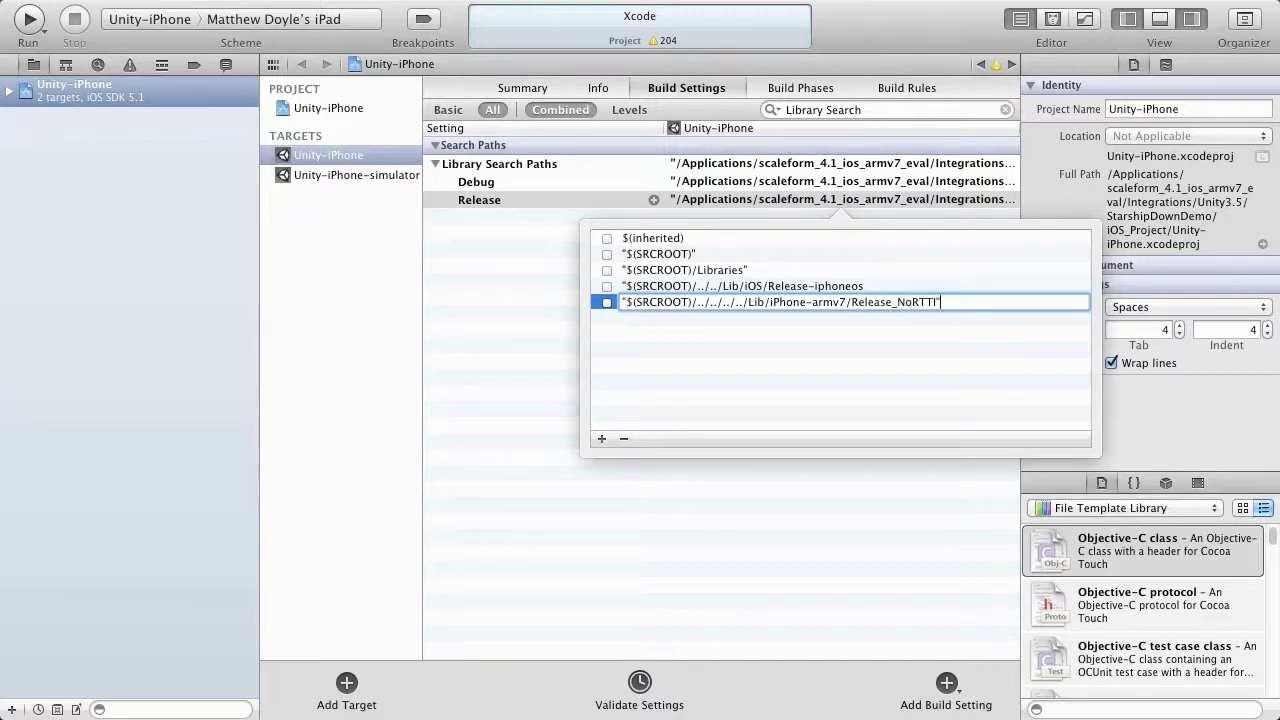
pyautogui.press('Return')
pyautogui.click(602, 438)
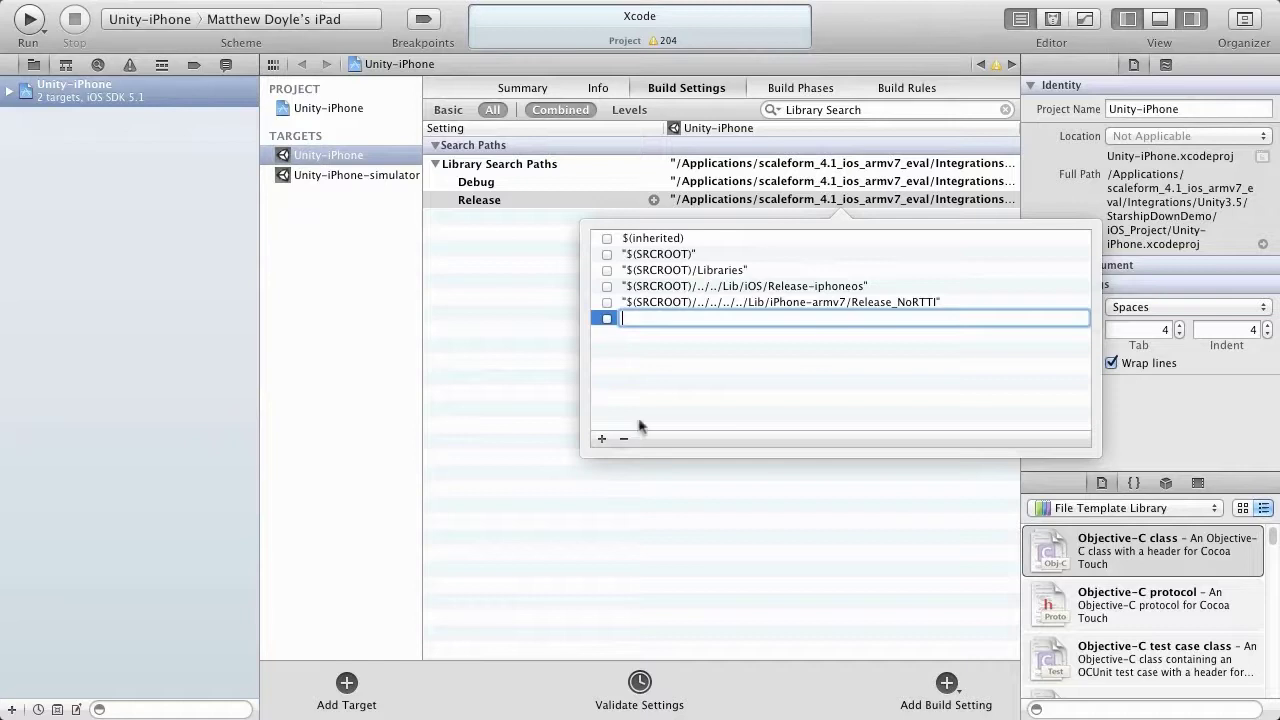
pyautogui.write('"$(SRCROOT)/../../../../Lib/iPhone-armv7')
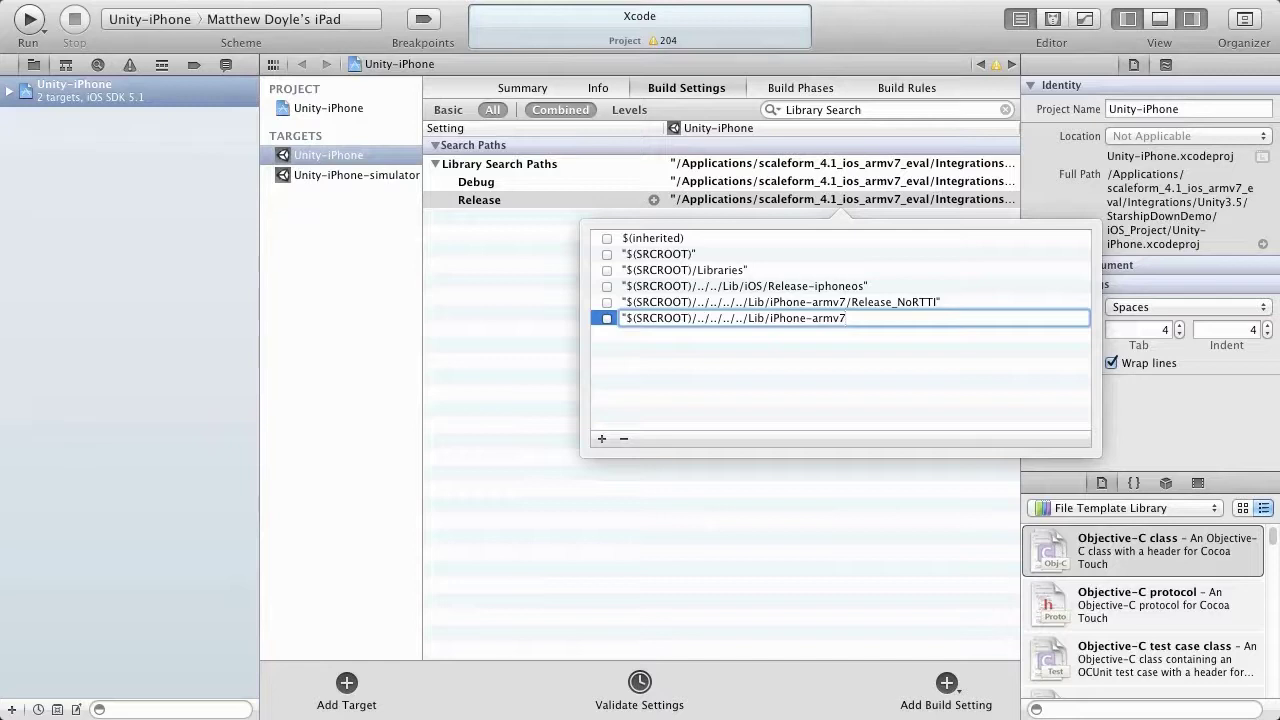
pyautogui.press('Return')
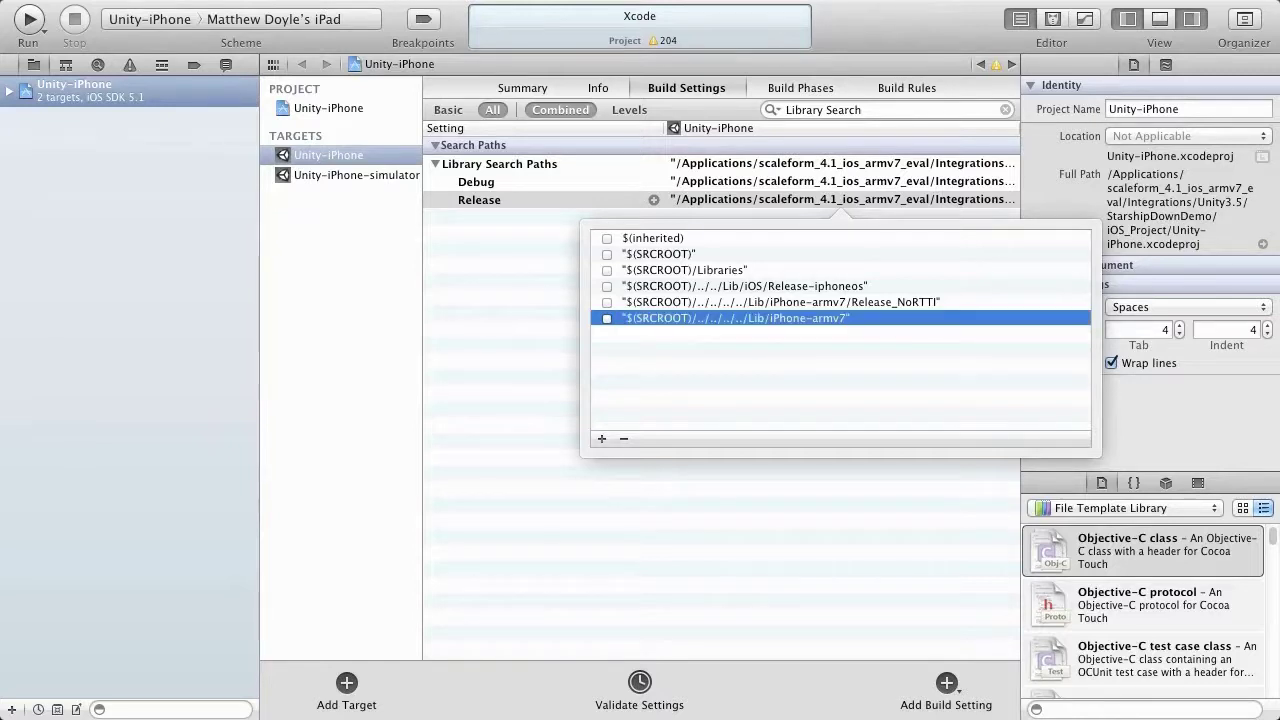
pyautogui.click(691, 404)
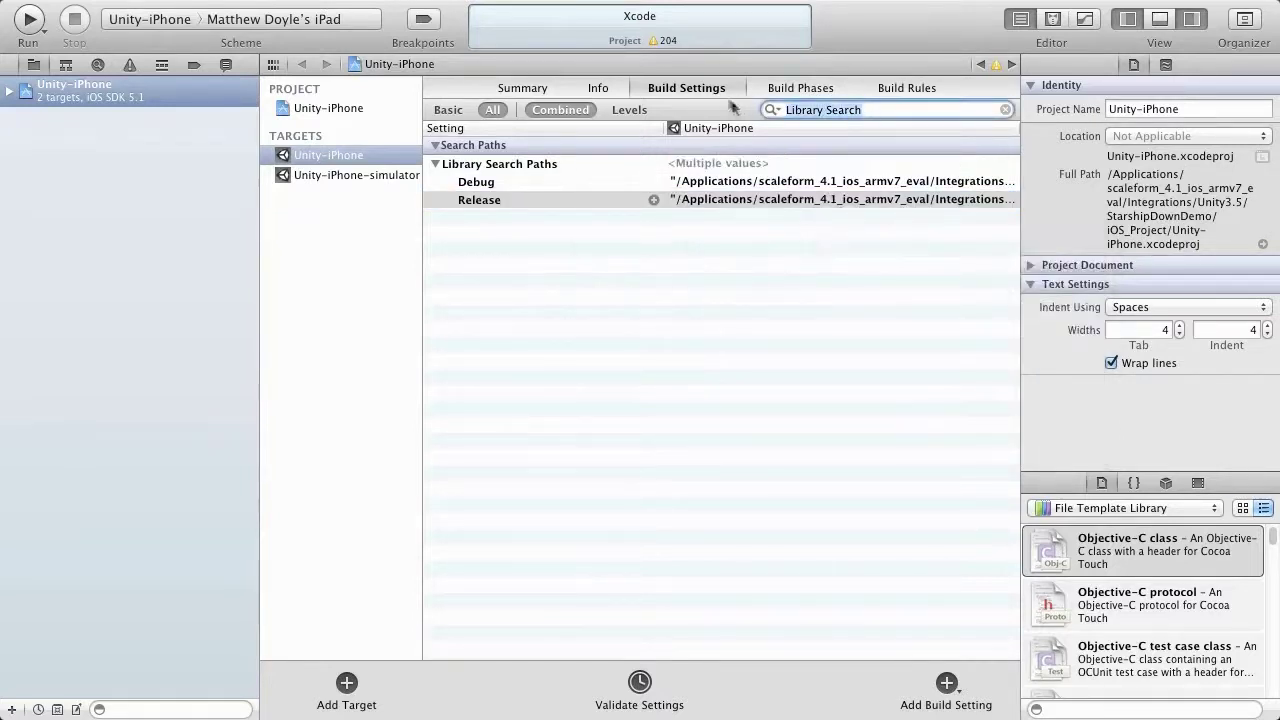
# Step: Add "$(SRCROOT)/../../Src" as a Header Search Paths entry
pyautogui.write('Header Se')
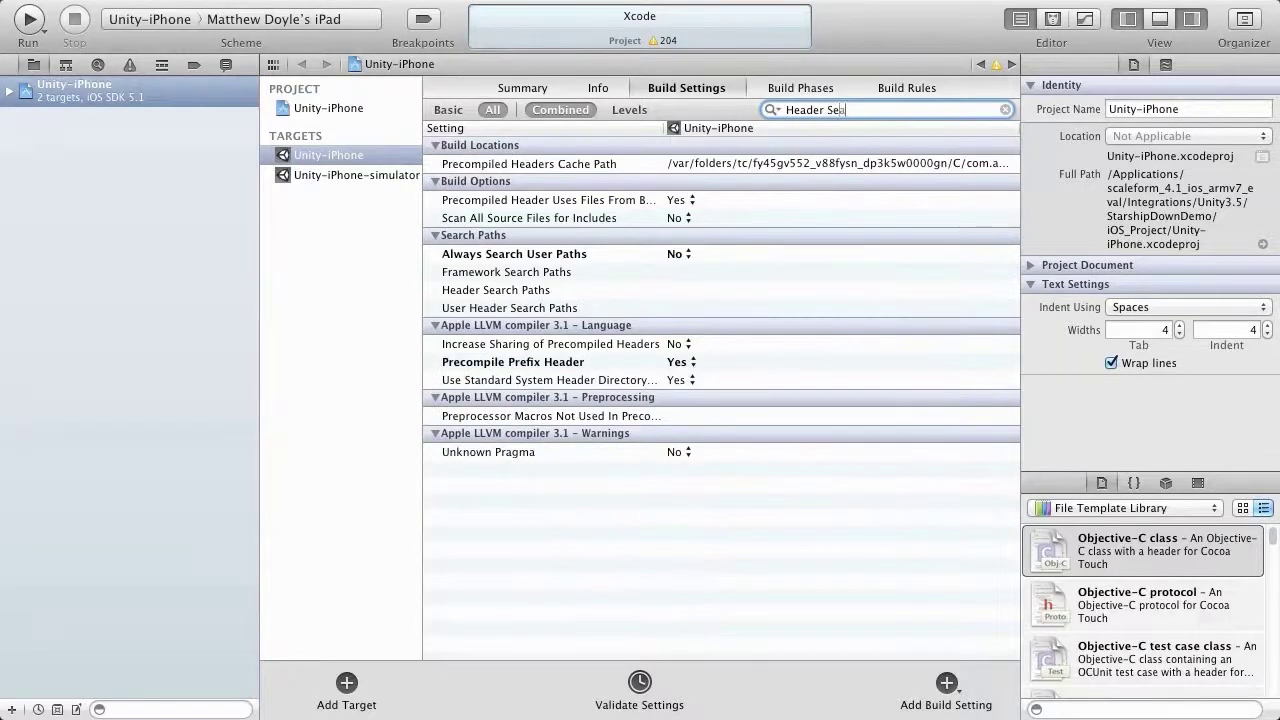
pyautogui.write('arch')
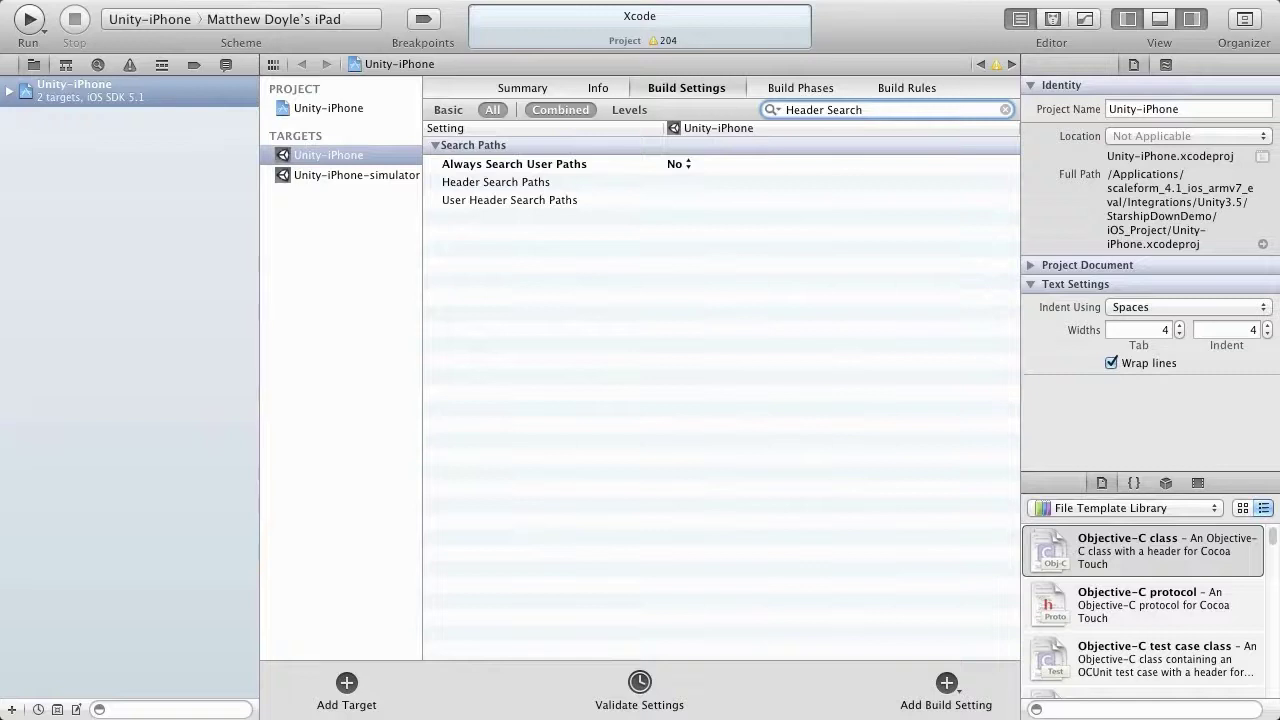
pyautogui.doubleClick(717, 190)
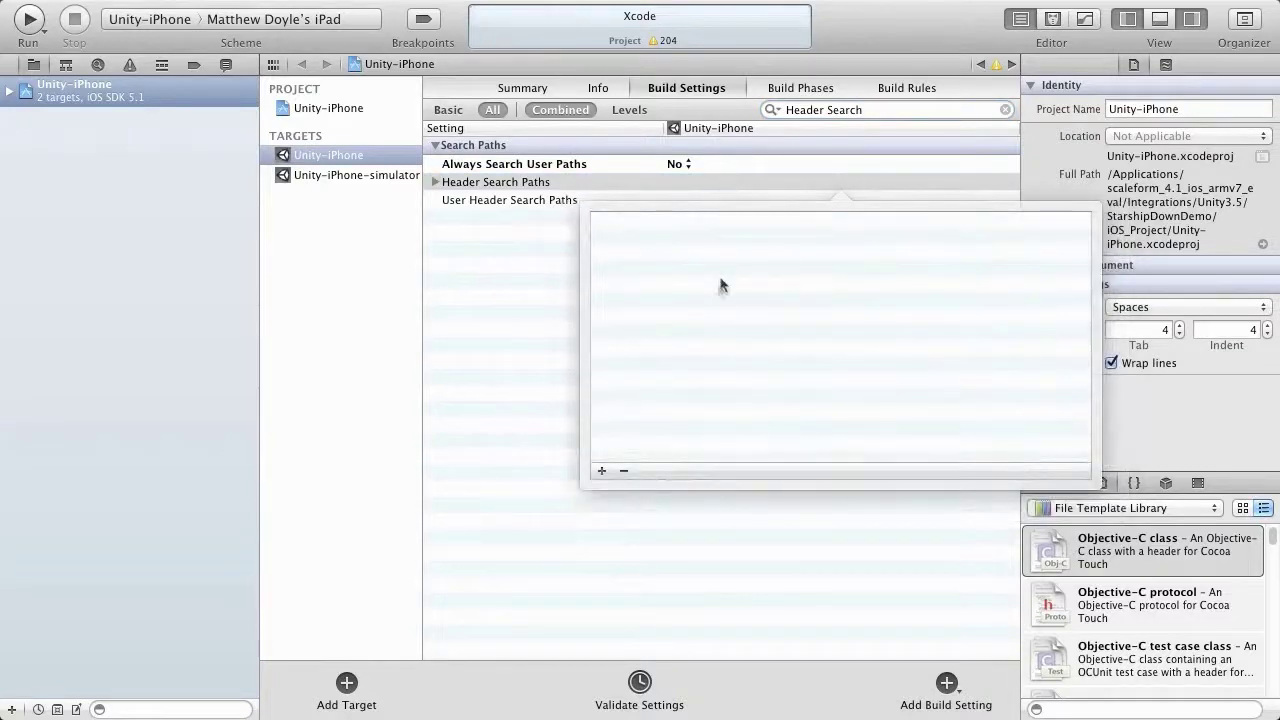
pyautogui.click(602, 471)
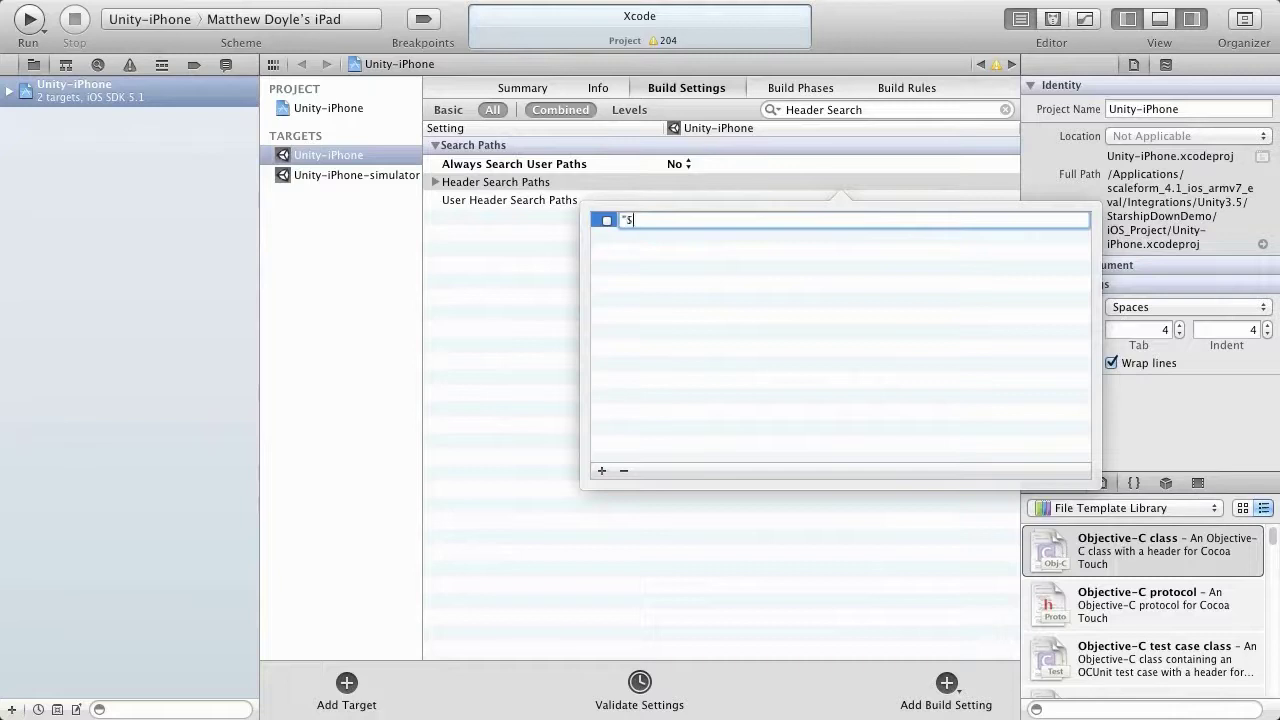
pyautogui.write('"$(SRCROOT)/../../Src"')
pyautogui.press('Return')
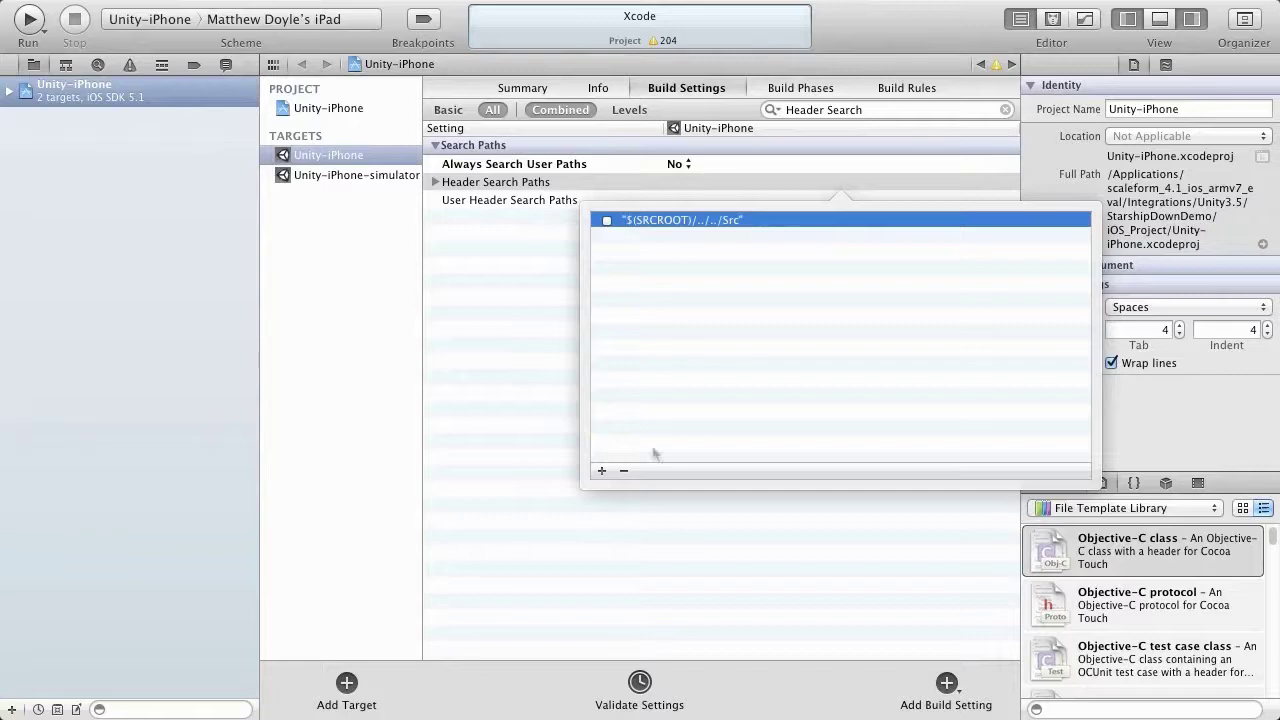
pyautogui.click(1006, 110)
pyautogui.write('Pr')
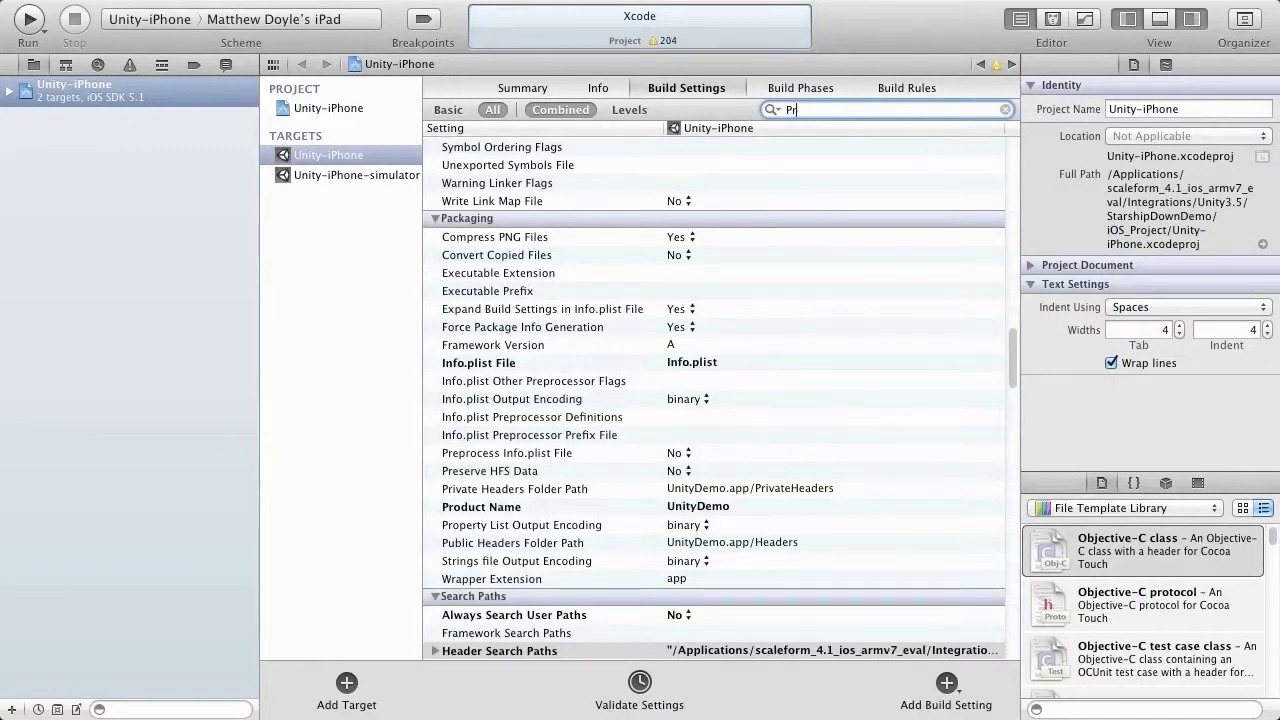
pyautogui.write('epro')
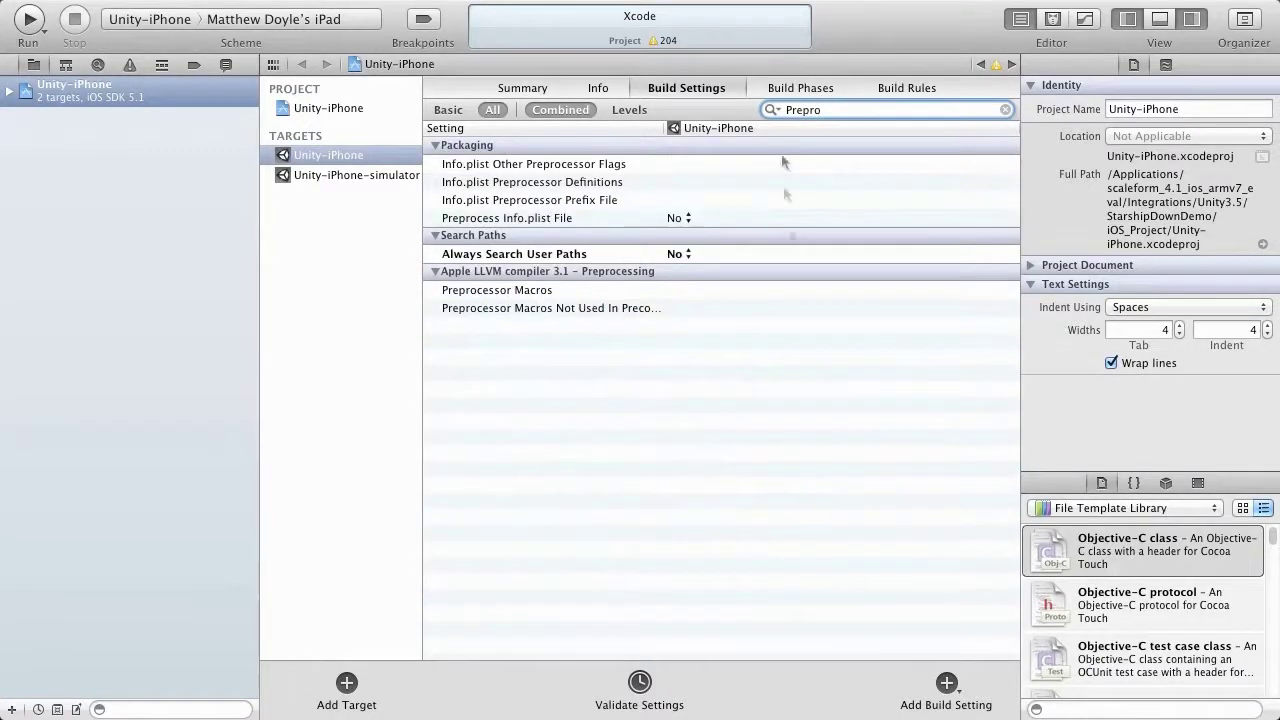
# Step: Add SF_SHOW_WATERMARK to Preprocessor Macros and restore the full build settings list
pyautogui.click(741, 289)
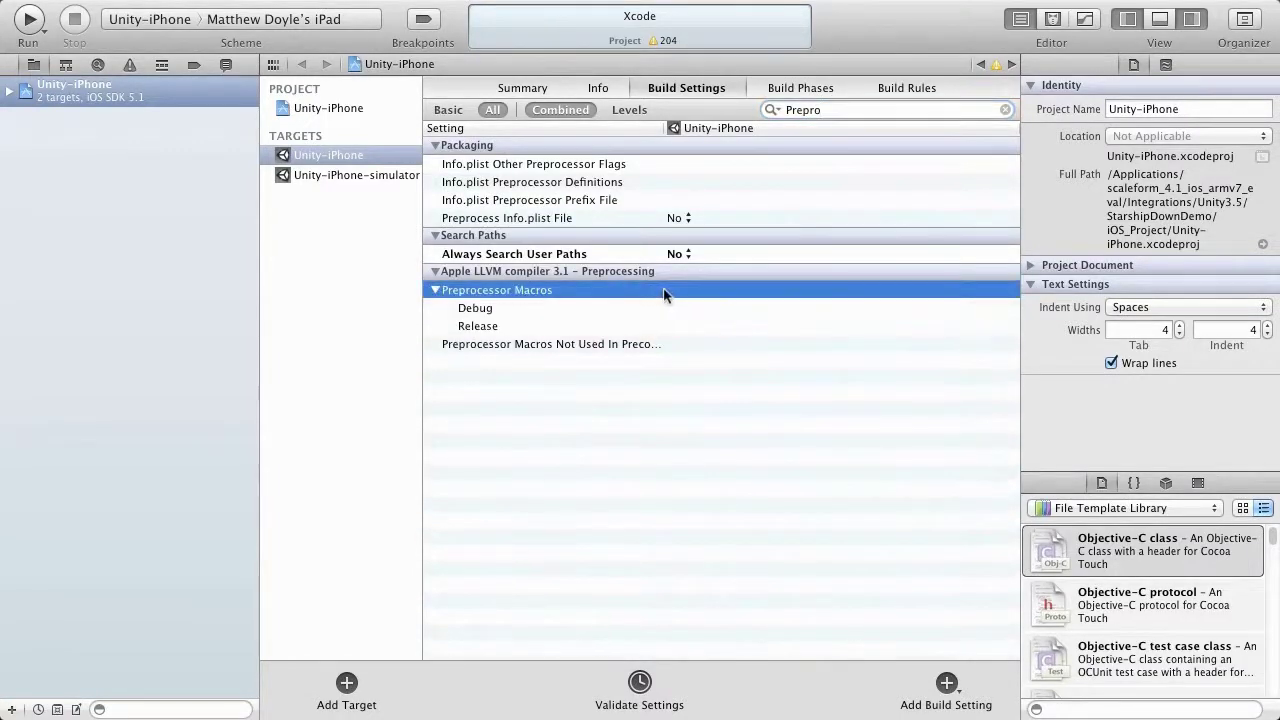
pyautogui.doubleClick(664, 290)
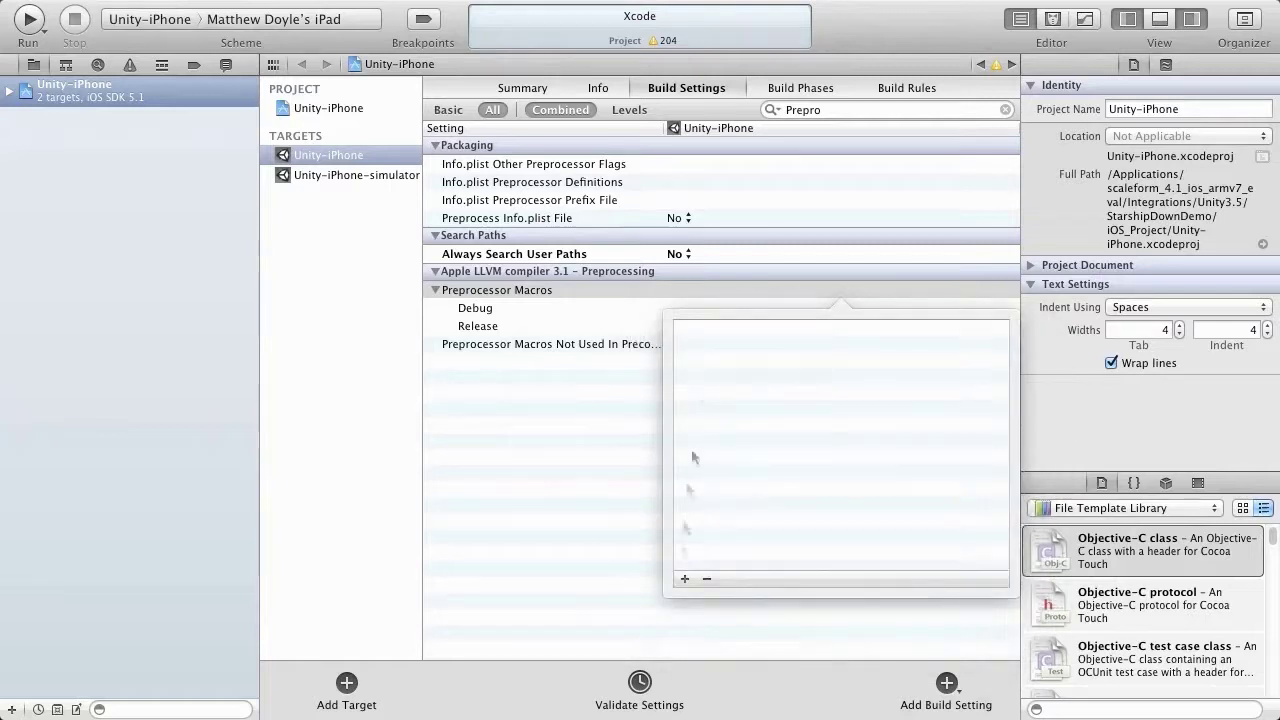
pyautogui.click(685, 579)
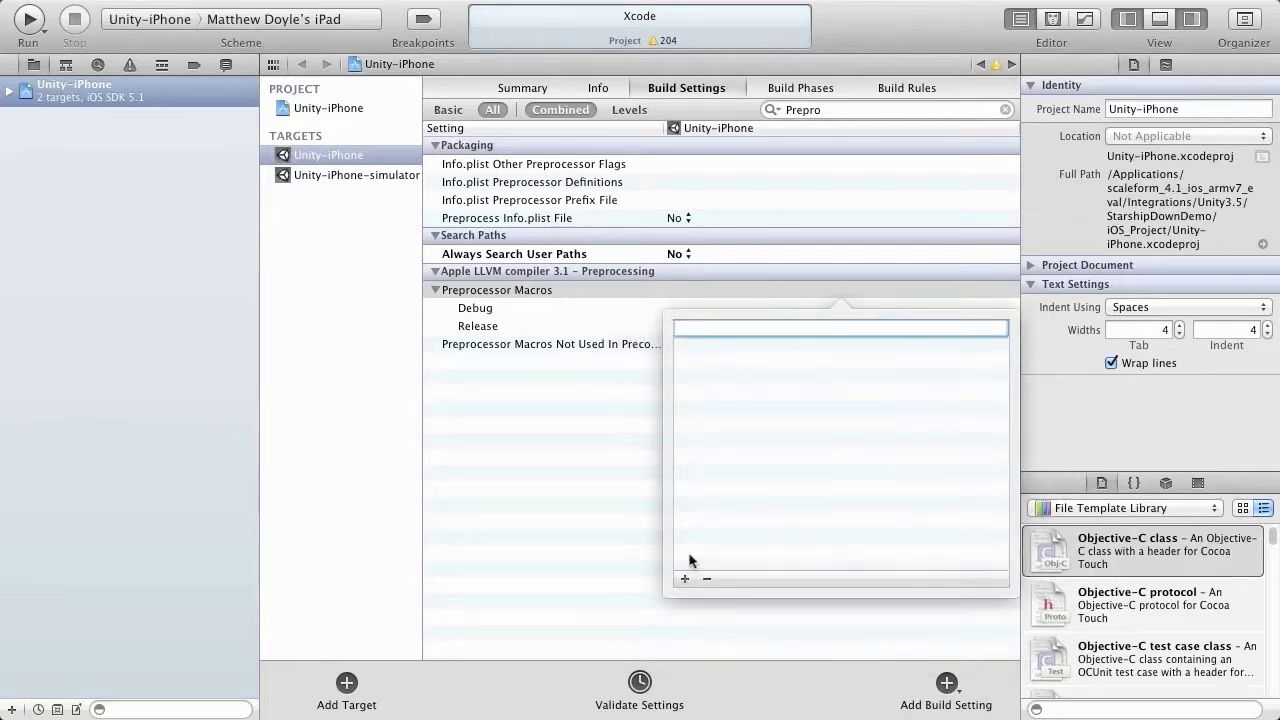
pyautogui.write('SF_SHOW_WATERMARK')
pyautogui.press('Return')
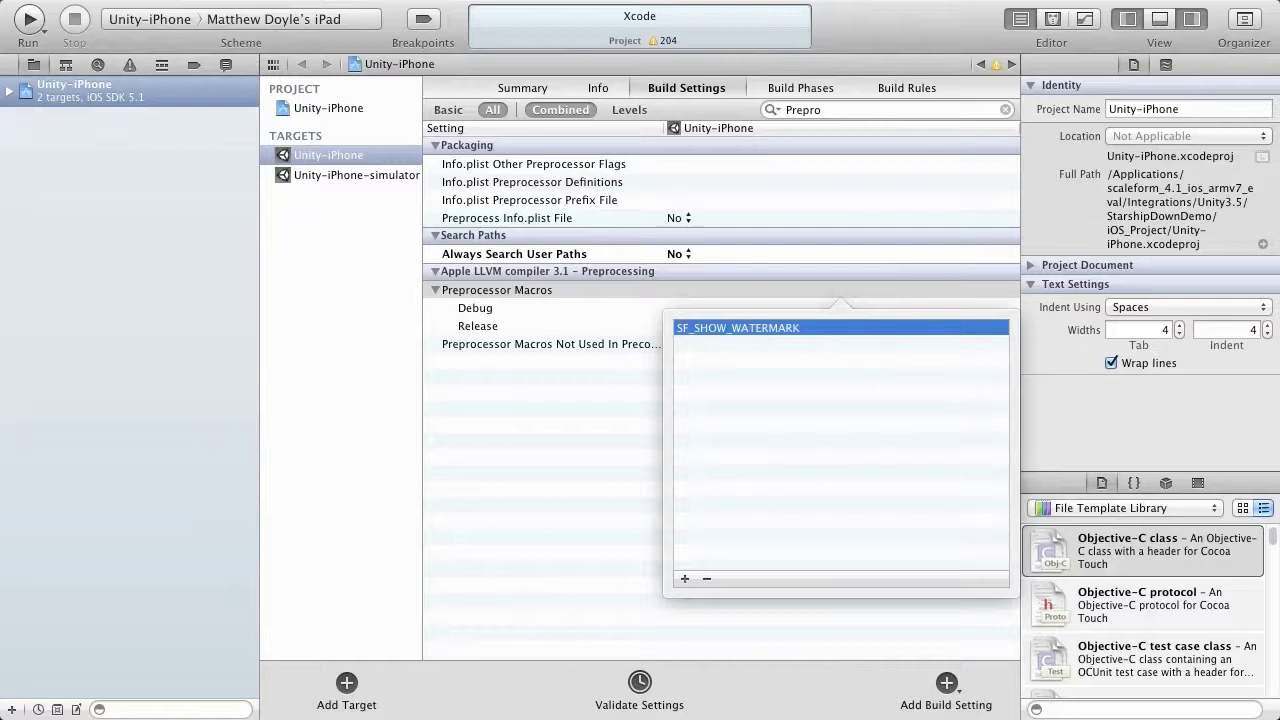
pyautogui.click(1075, 418)
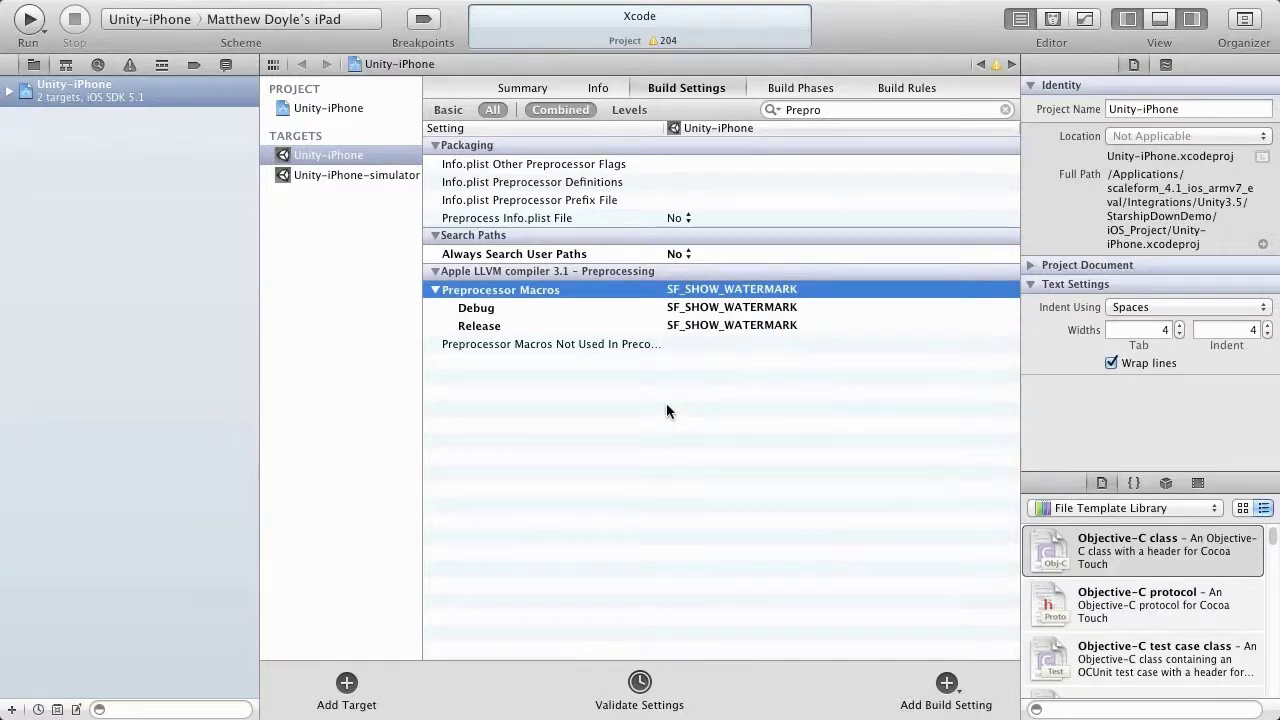
pyautogui.click(1007, 108)
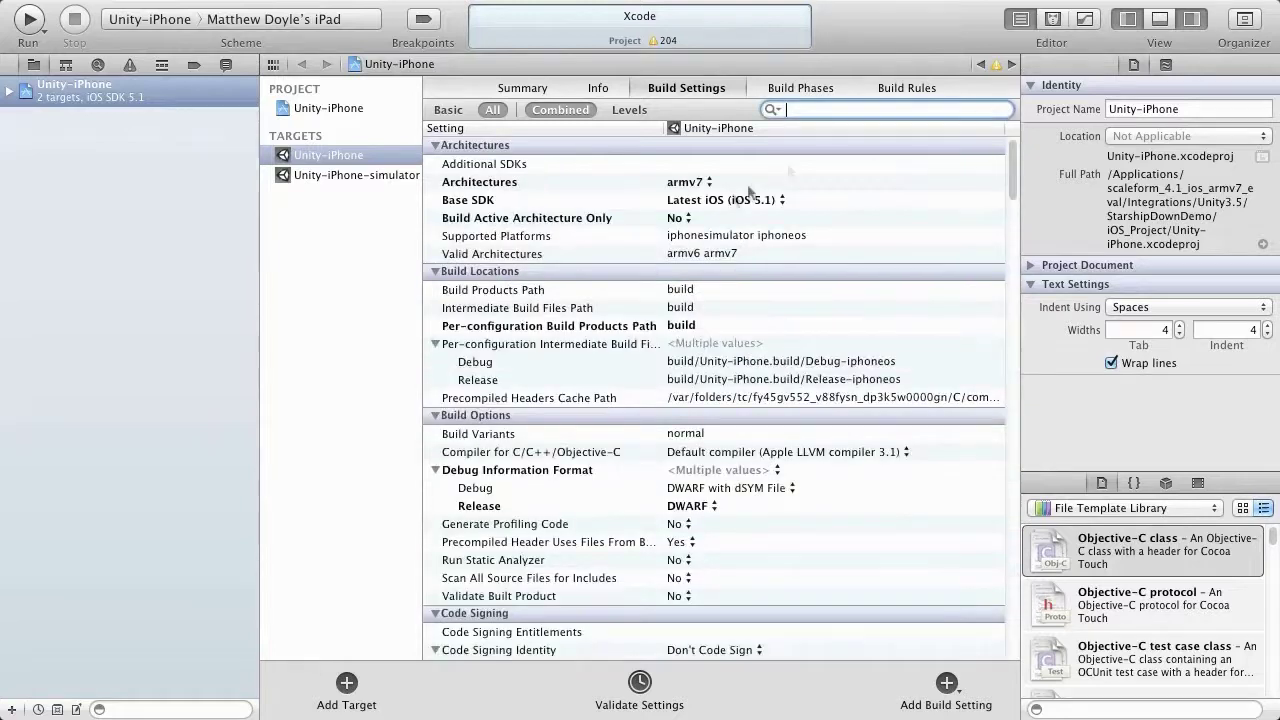
# Step: Set the project's Compiler for C/C++/Objective-C to LLVM GCC 4.2
pyautogui.click(345, 107)
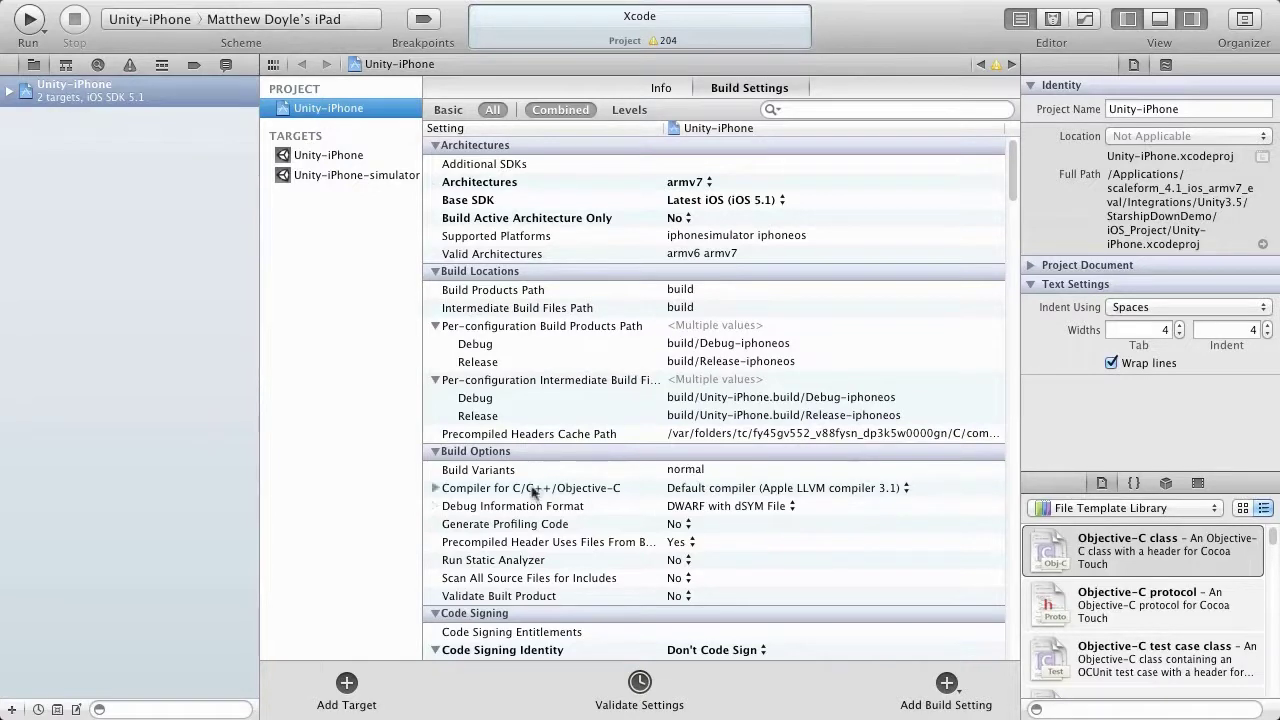
pyautogui.click(815, 110)
pyautogui.write('Build')
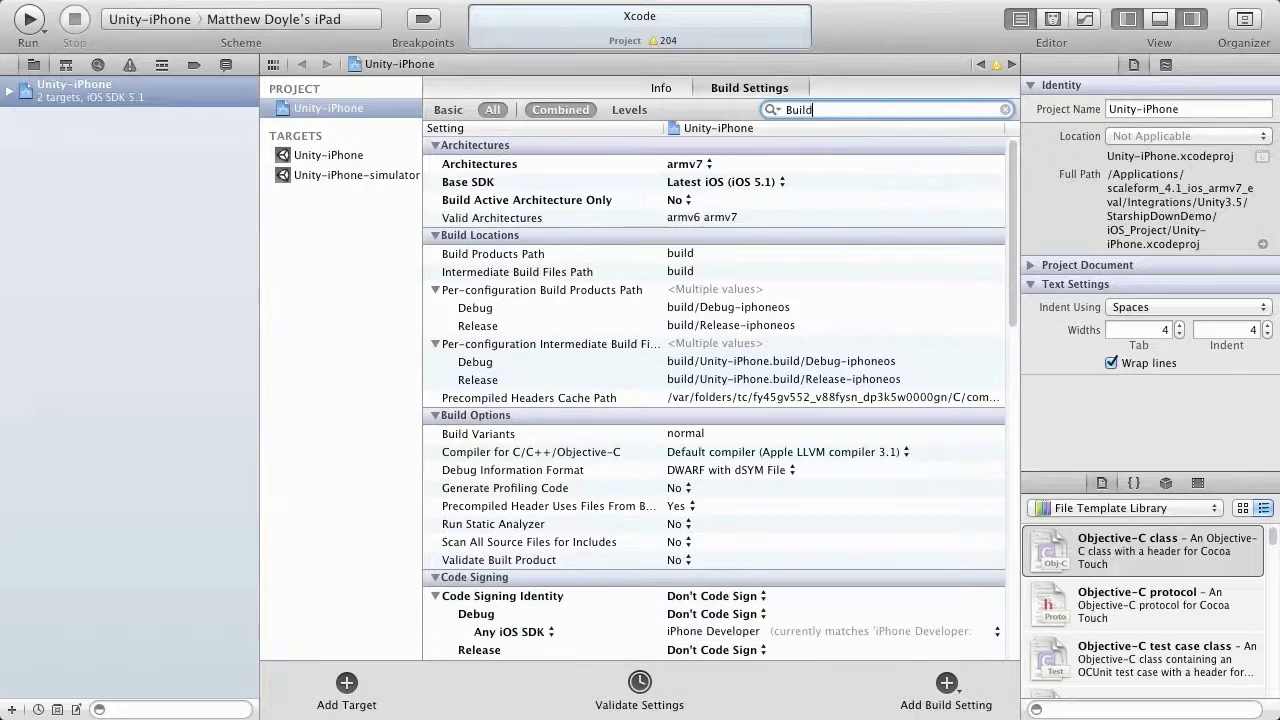
pyautogui.write(' Options')
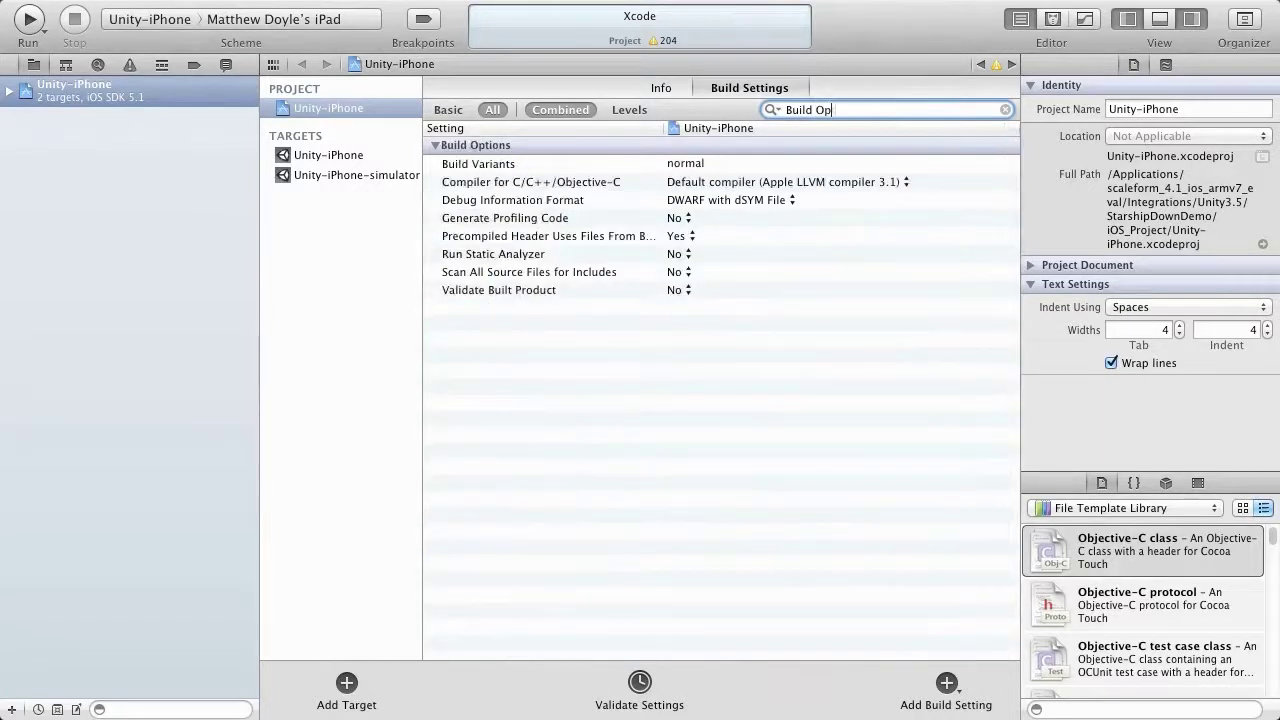
pyautogui.click(800, 183)
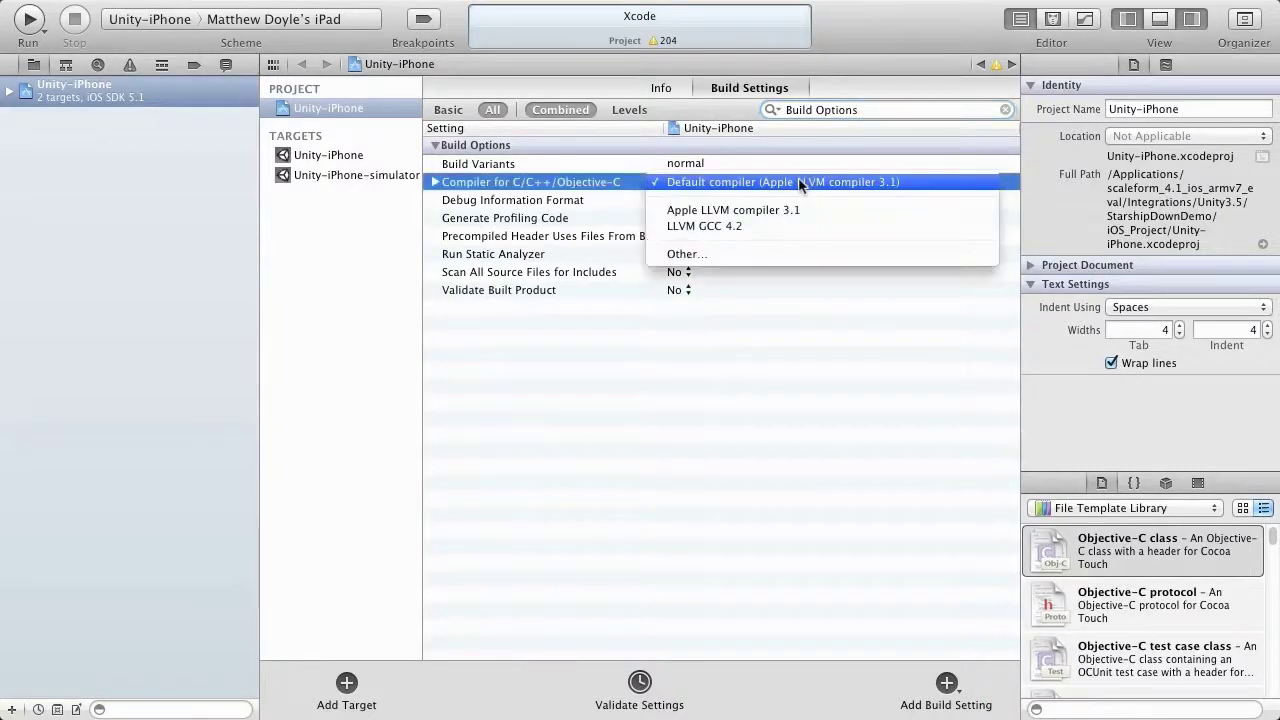
pyautogui.click(708, 230)
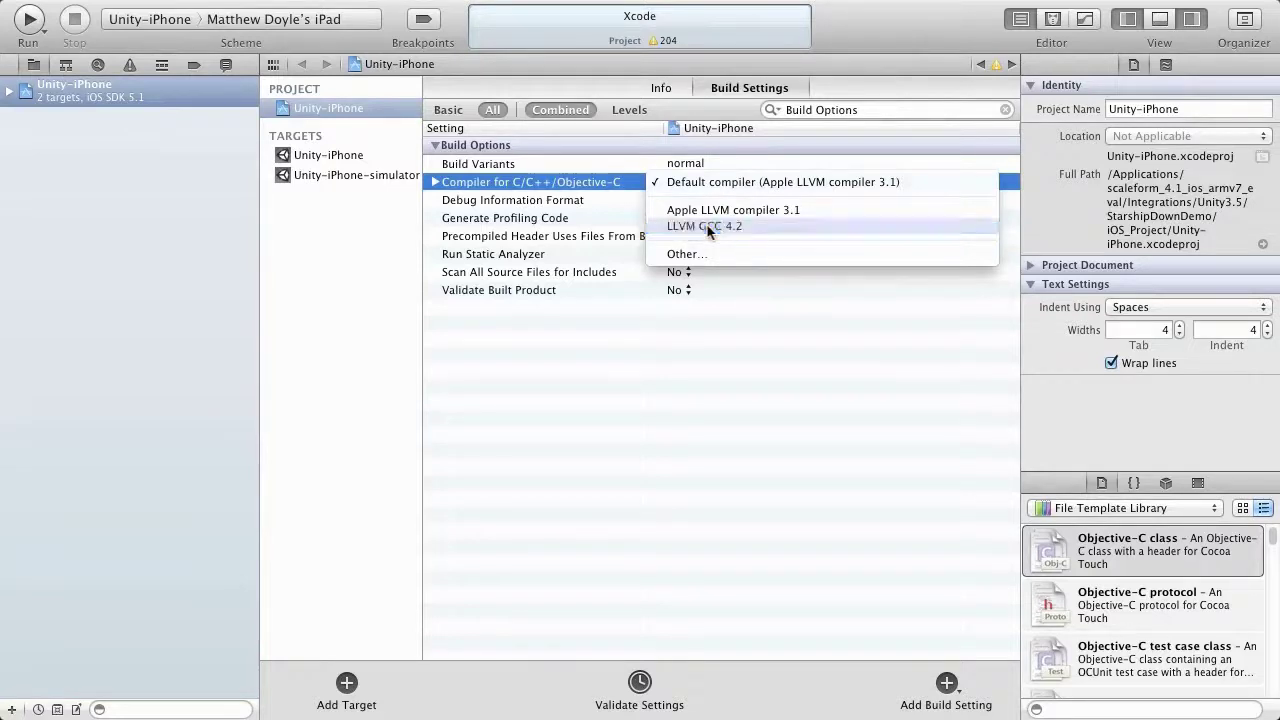
pyautogui.click(1005, 110)
# Step: Expand the Unity-iPhone project in the navigator and bring up its actions menu
pyautogui.click(10, 91)
pyautogui.click(100, 90)
pyautogui.rightClick(102, 93)
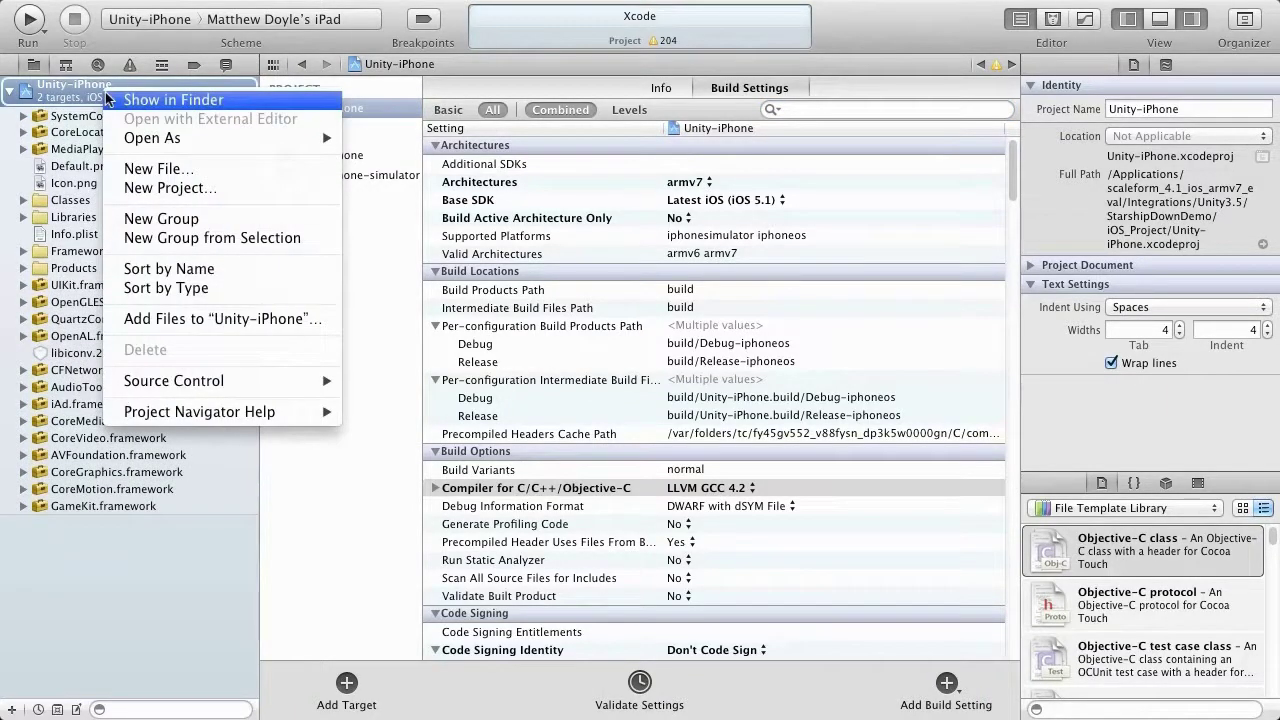
# Step: Add SFExports.cpp from Applications > scaleform > Integrations > Unity3.5 > Src to the Unity-iPhone project
pyautogui.click(260, 330)
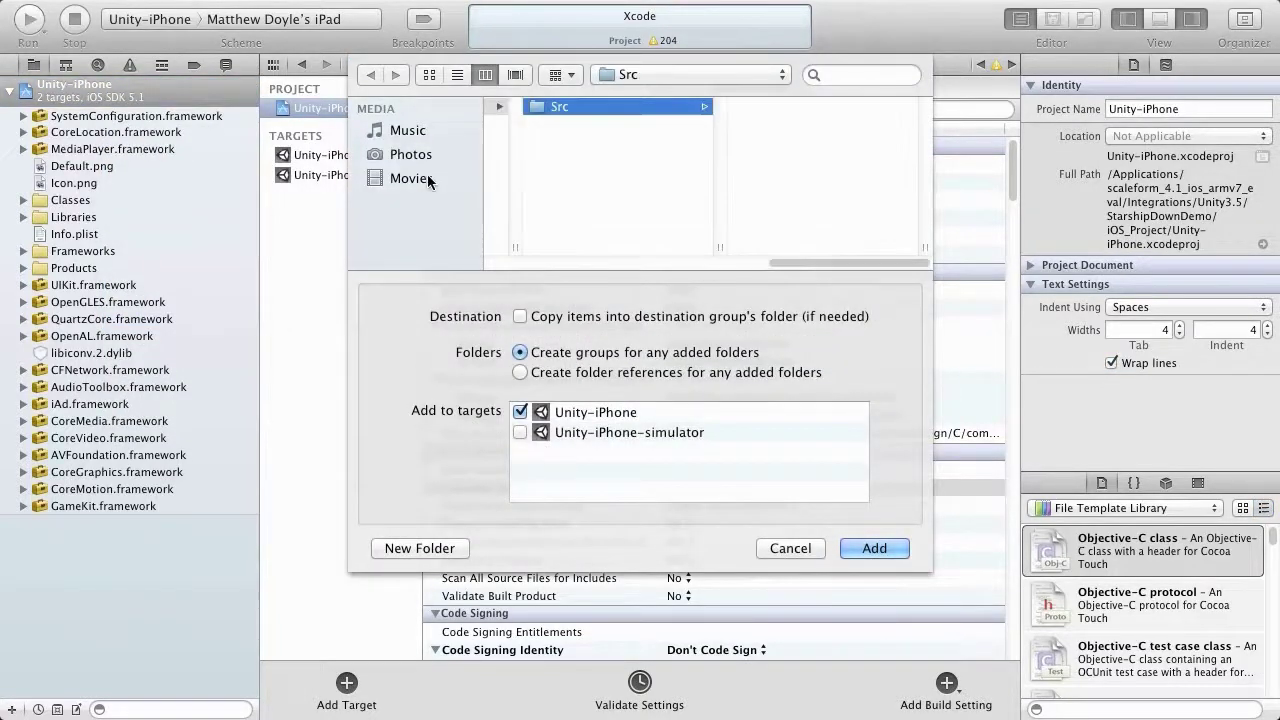
pyautogui.click(428, 155)
pyautogui.scroll(-2, 607, 207)
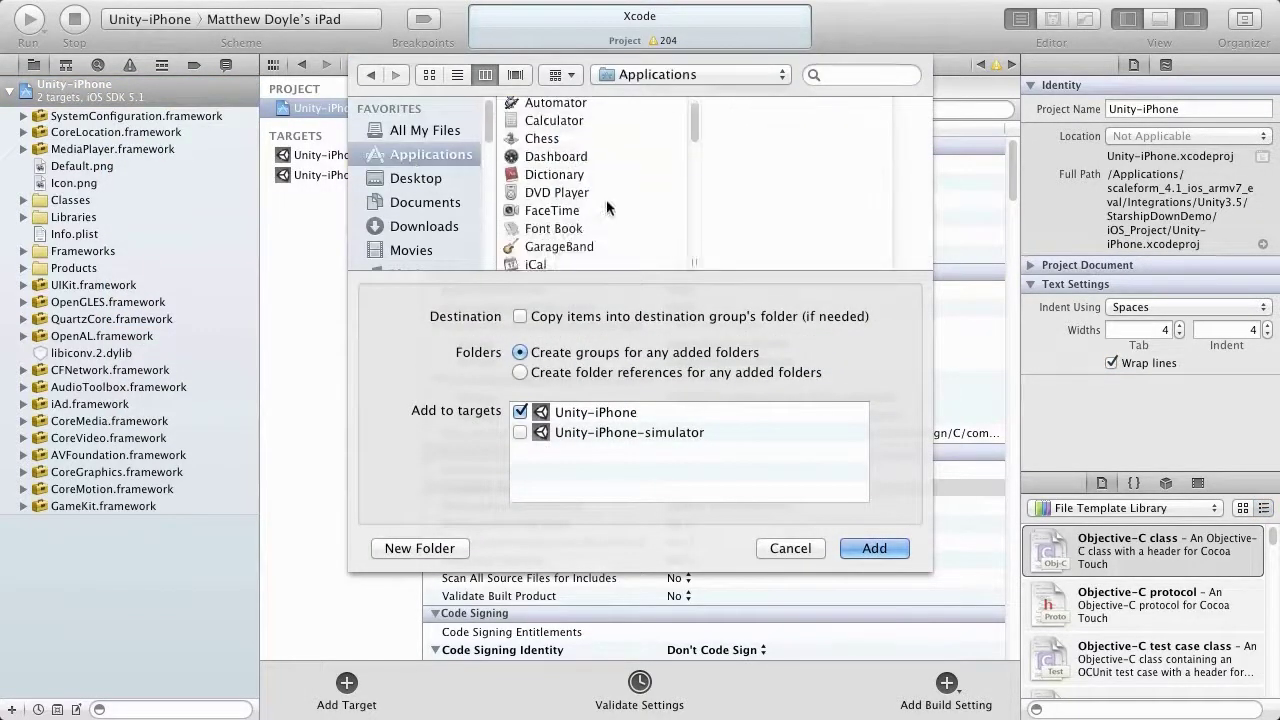
pyautogui.scroll(-5, 607, 207)
pyautogui.click(578, 137)
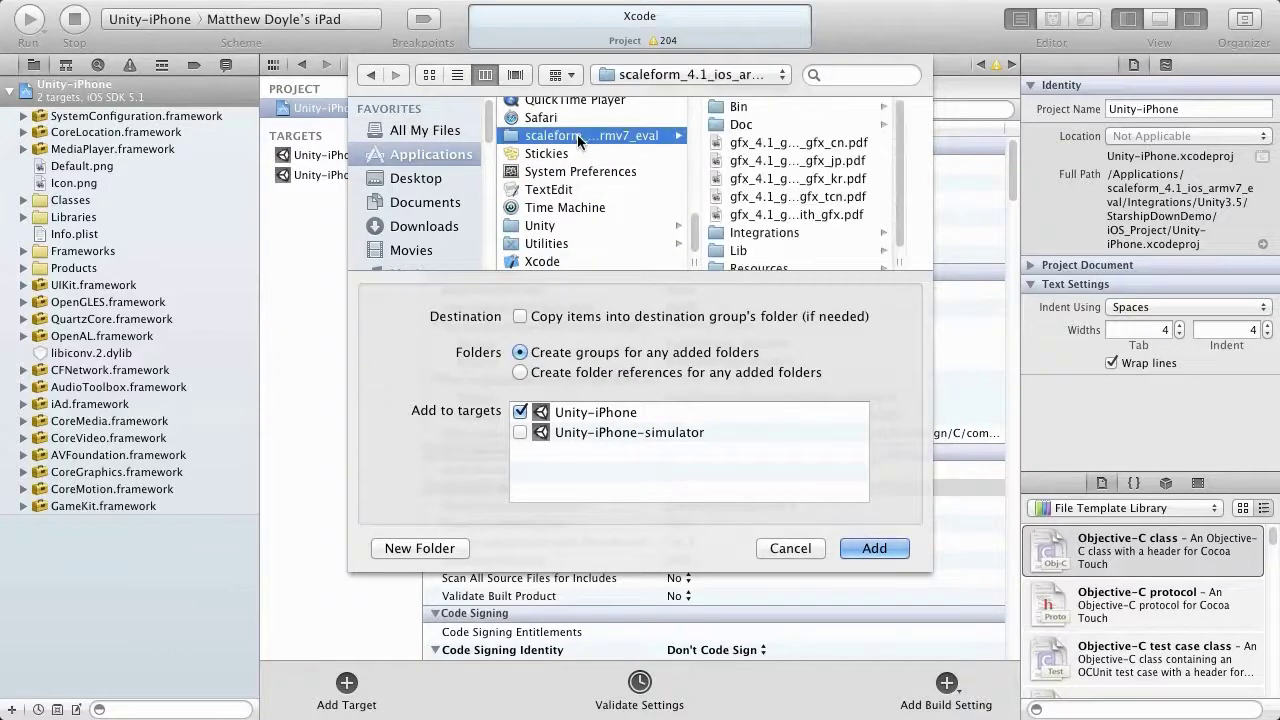
pyautogui.scroll(-1, 780, 200)
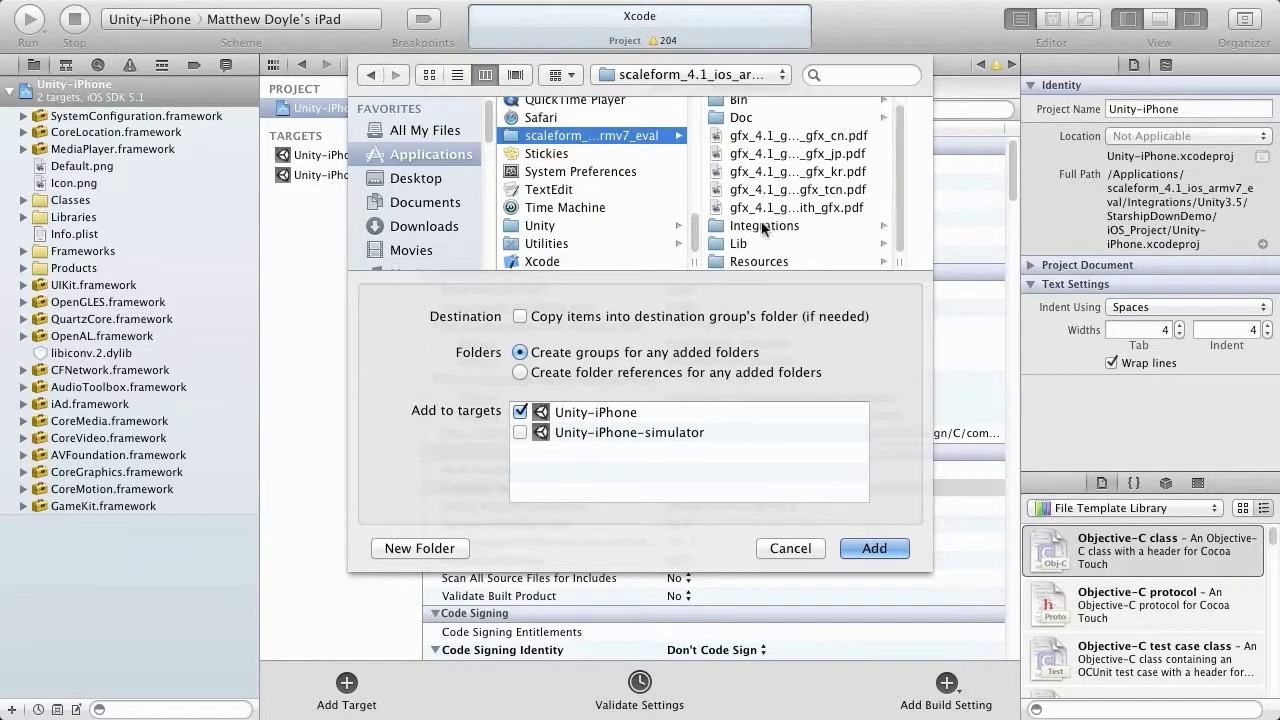
pyautogui.click(763, 226)
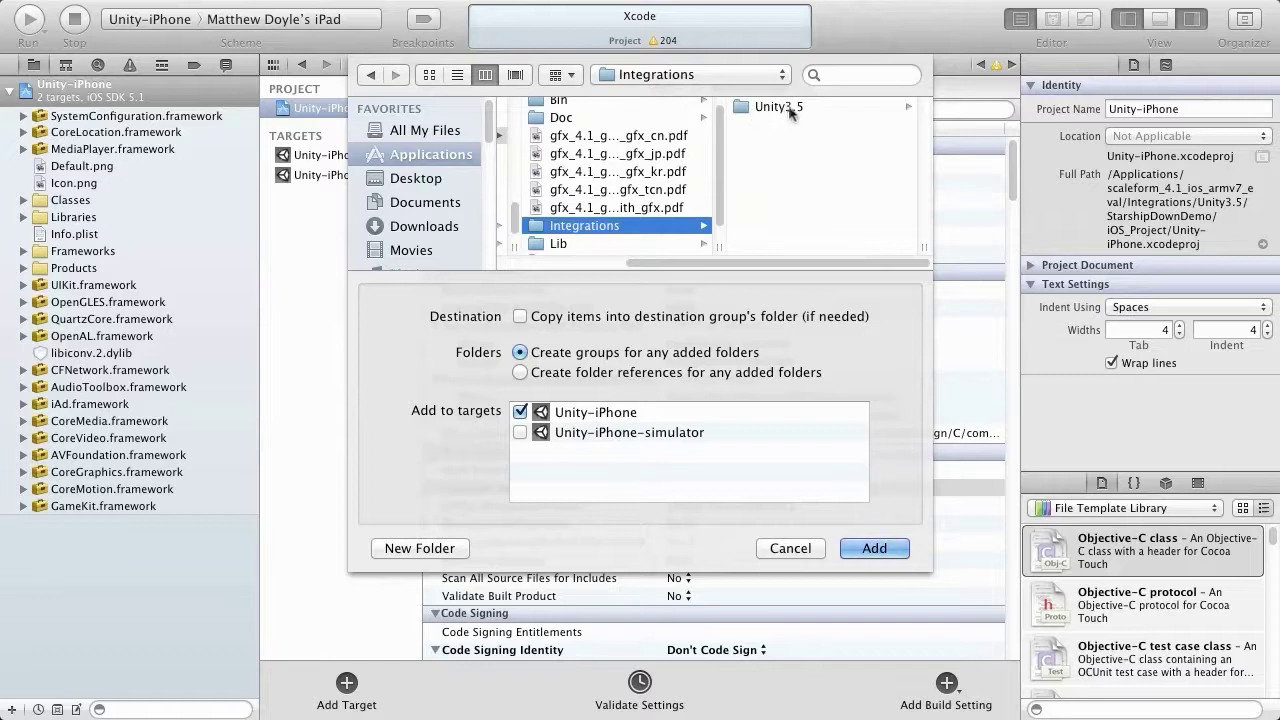
pyautogui.click(785, 107)
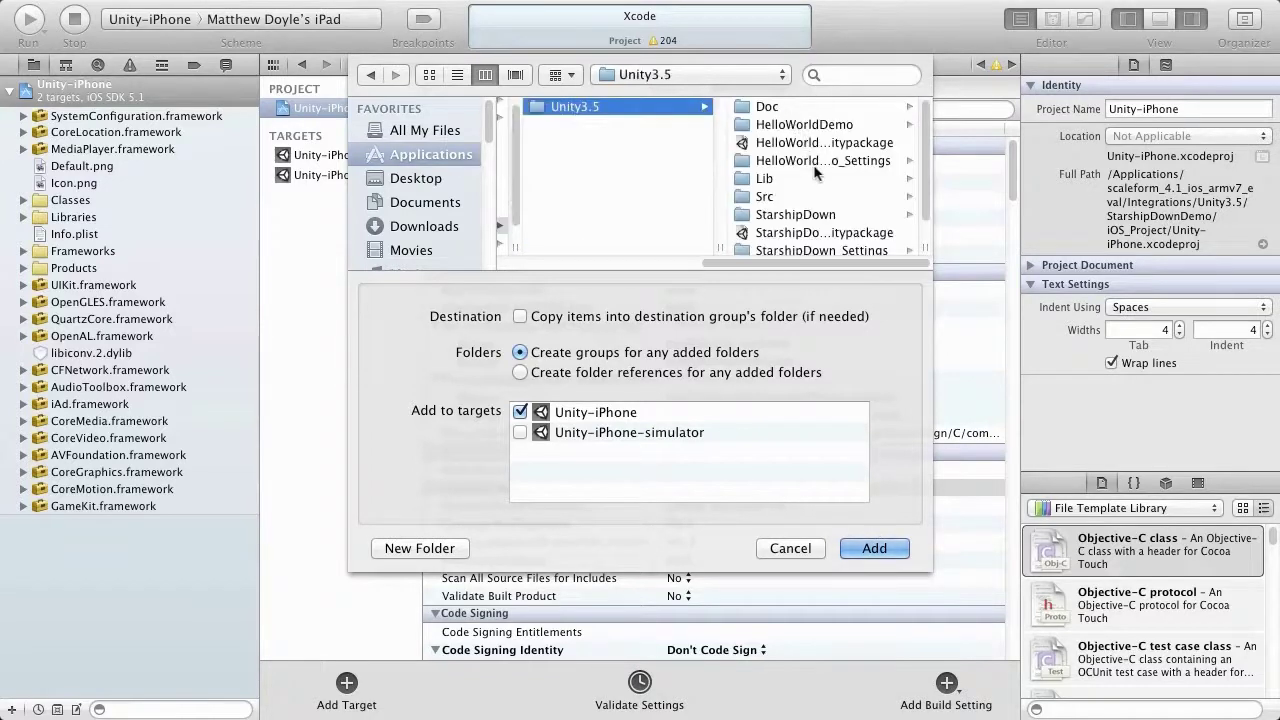
pyautogui.scroll(-1, 815, 173)
pyautogui.click(800, 177)
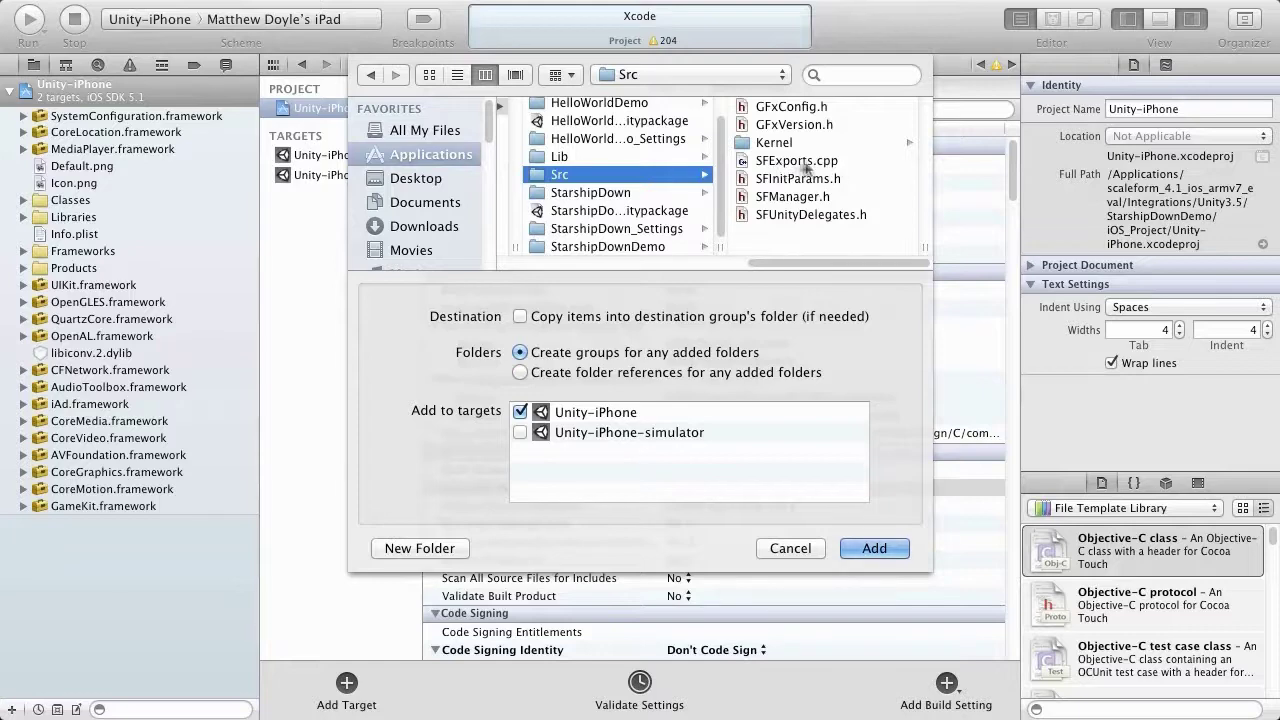
pyautogui.click(756, 165)
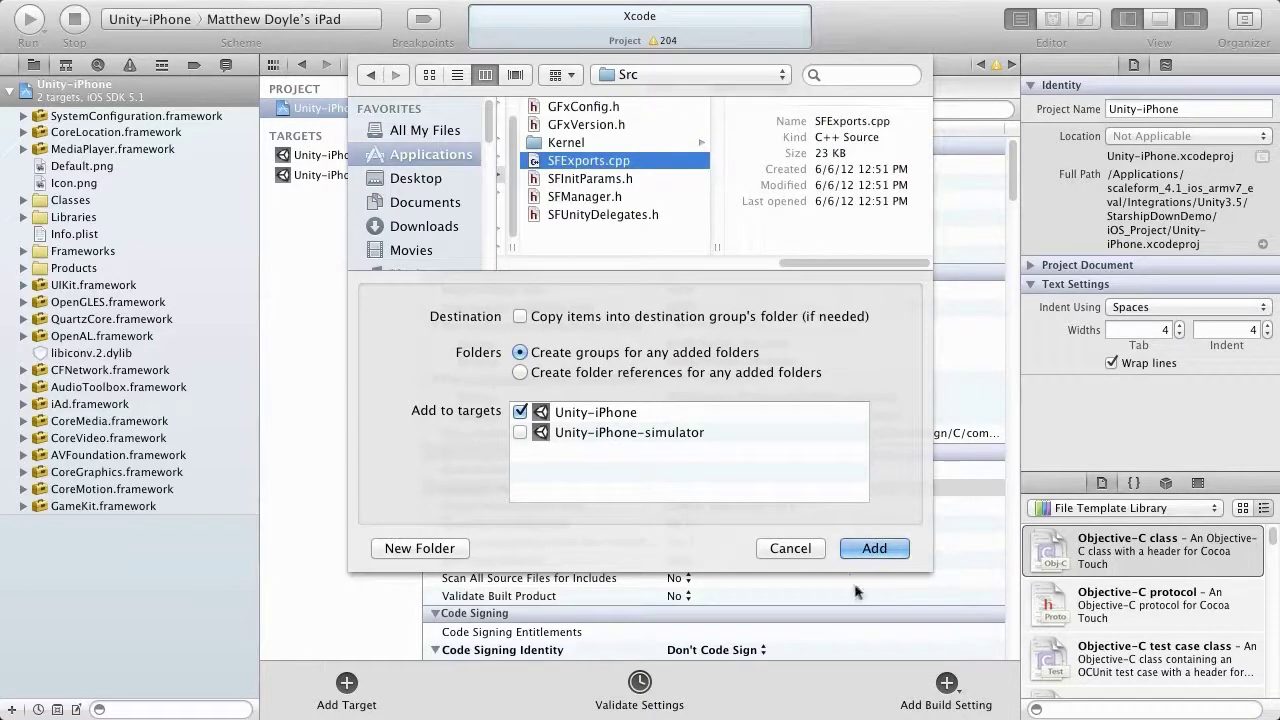
pyautogui.click(859, 551)
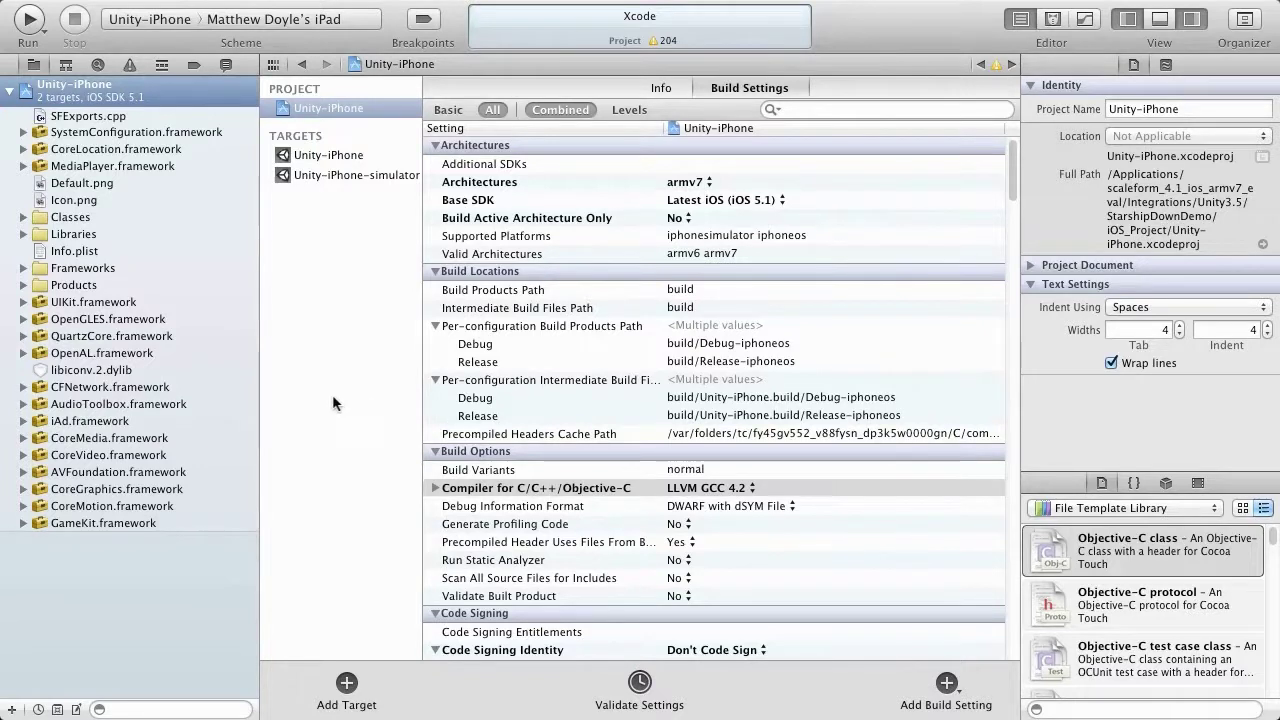
# Step: Set the Unity-iPhone scheme's Run configuration to Release, then run UnityDemo on the iPad and stop it
pyautogui.click(168, 20)
pyautogui.click(165, 50)
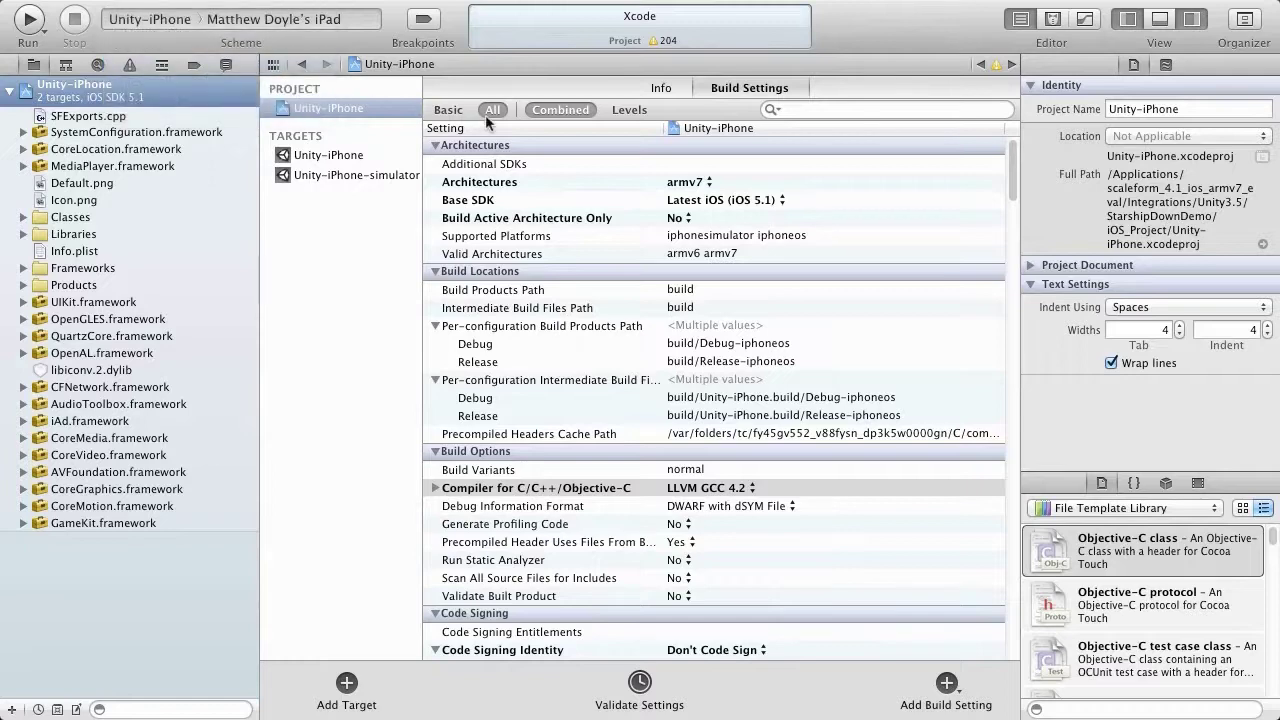
pyautogui.click(717, 177)
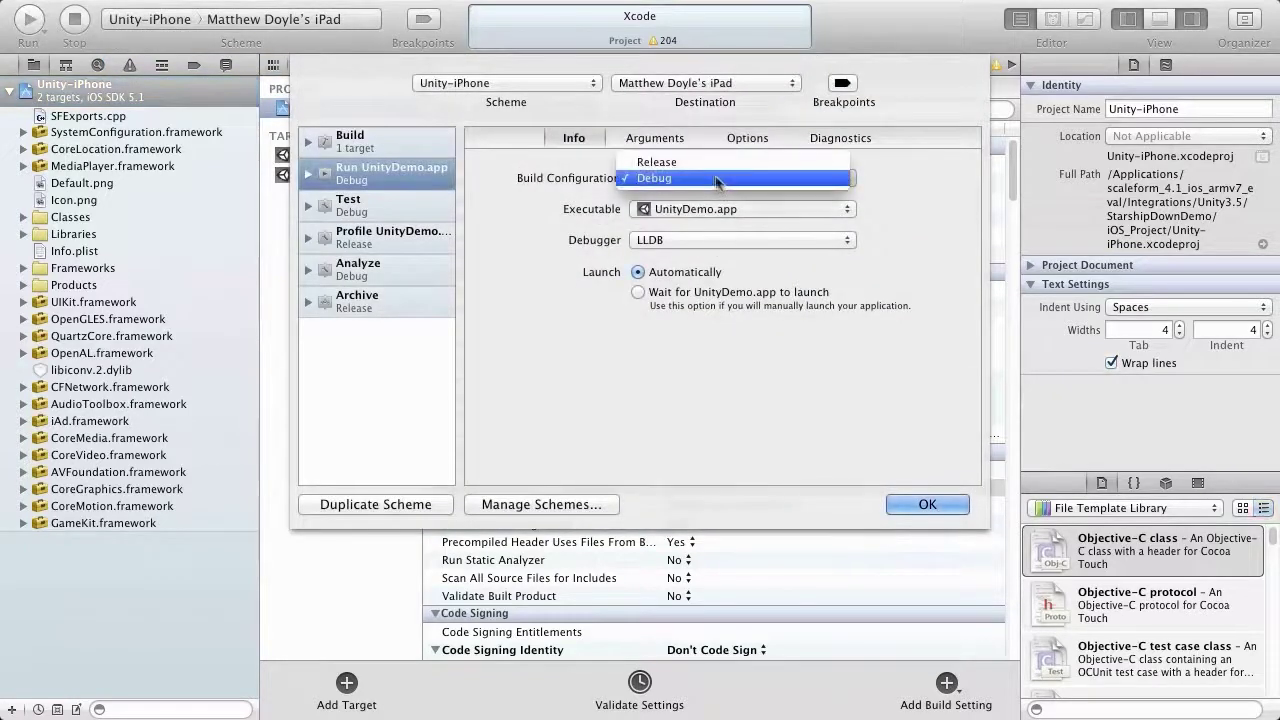
pyautogui.click(693, 166)
pyautogui.click(910, 505)
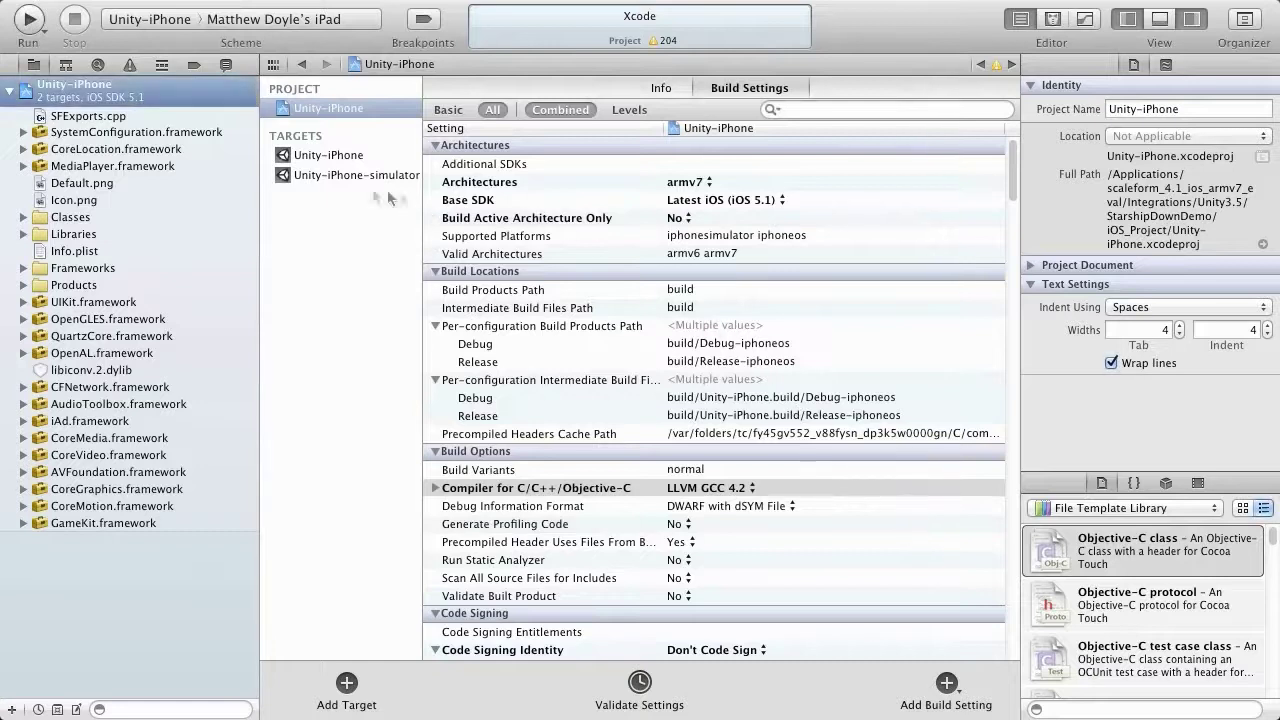
pyautogui.click(29, 24)
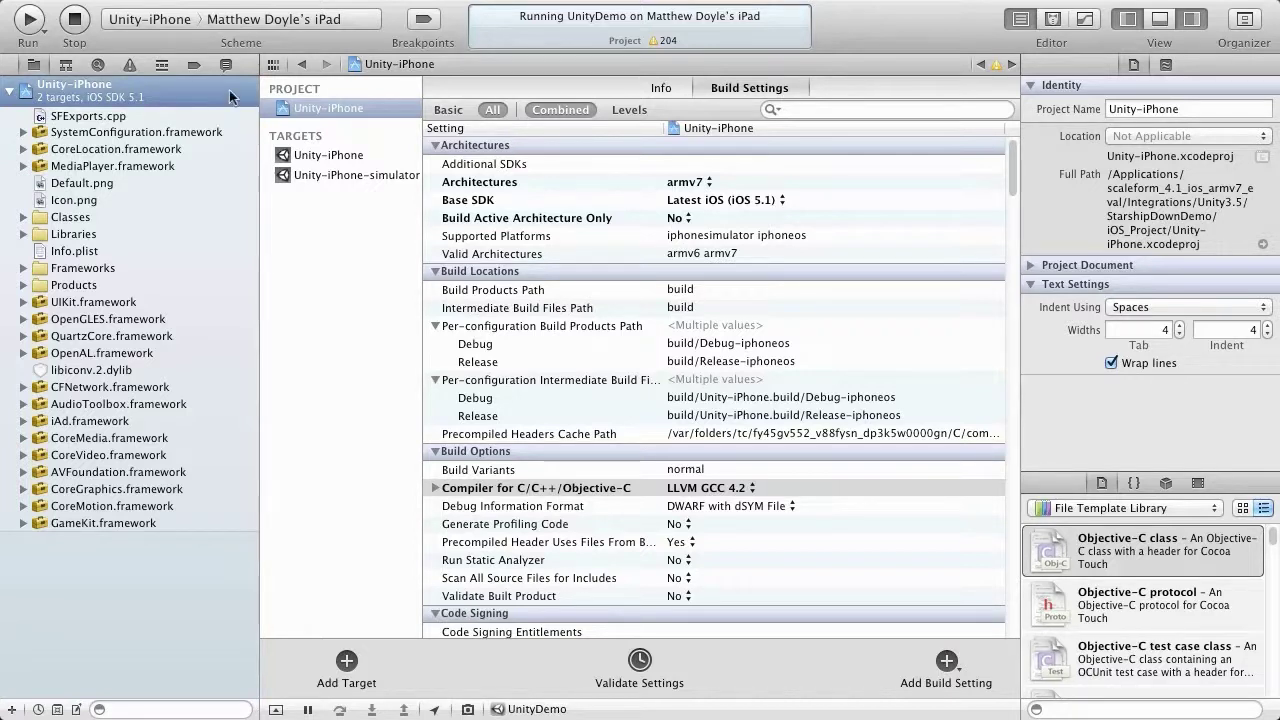
pyautogui.click(75, 22)
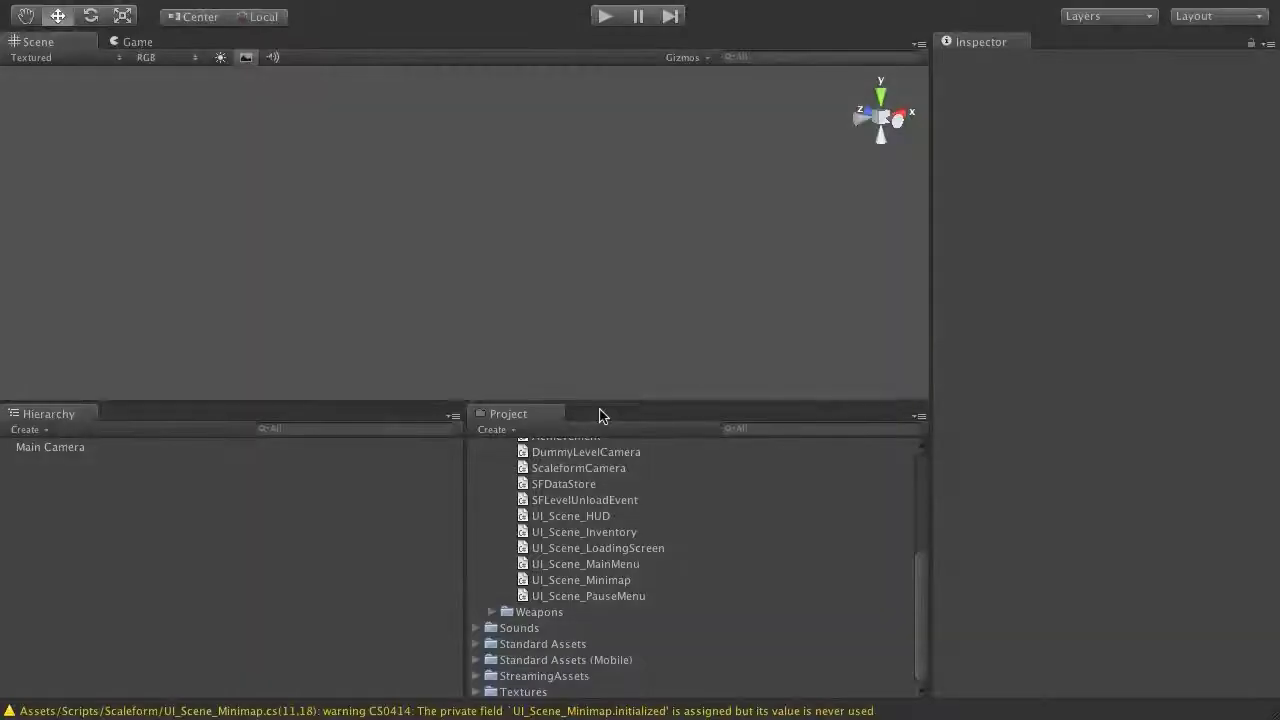
# Step: Build the iOS player from Build Settings as iOS_Project, appending to the existing folder
pyautogui.scroll(5, 576, 468)
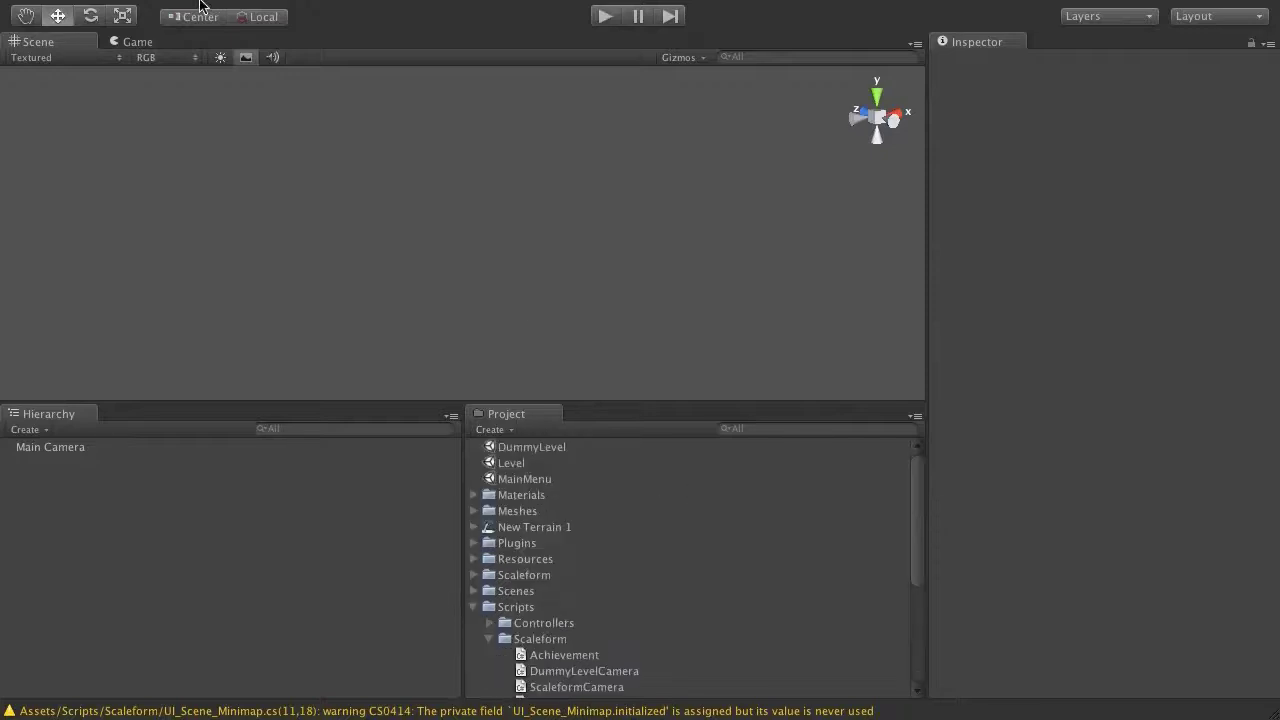
pyautogui.moveTo(200, 6)
pyautogui.click(121, 11)
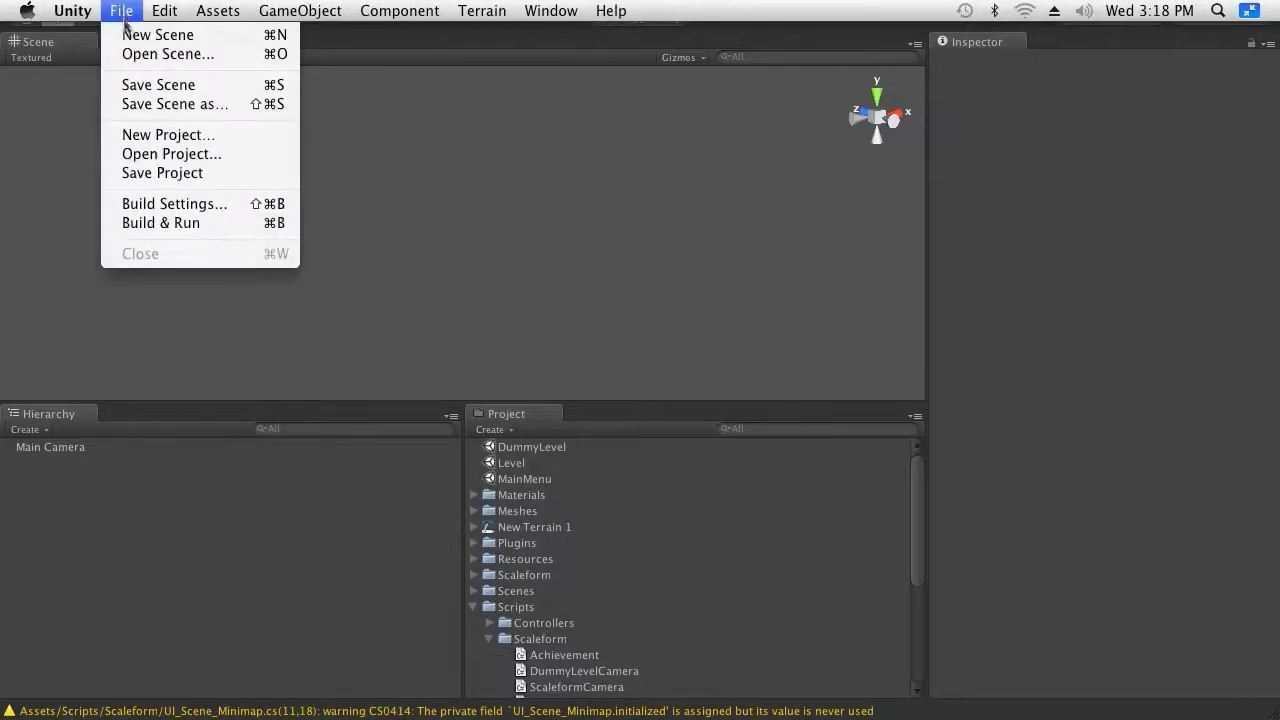
pyautogui.click(201, 208)
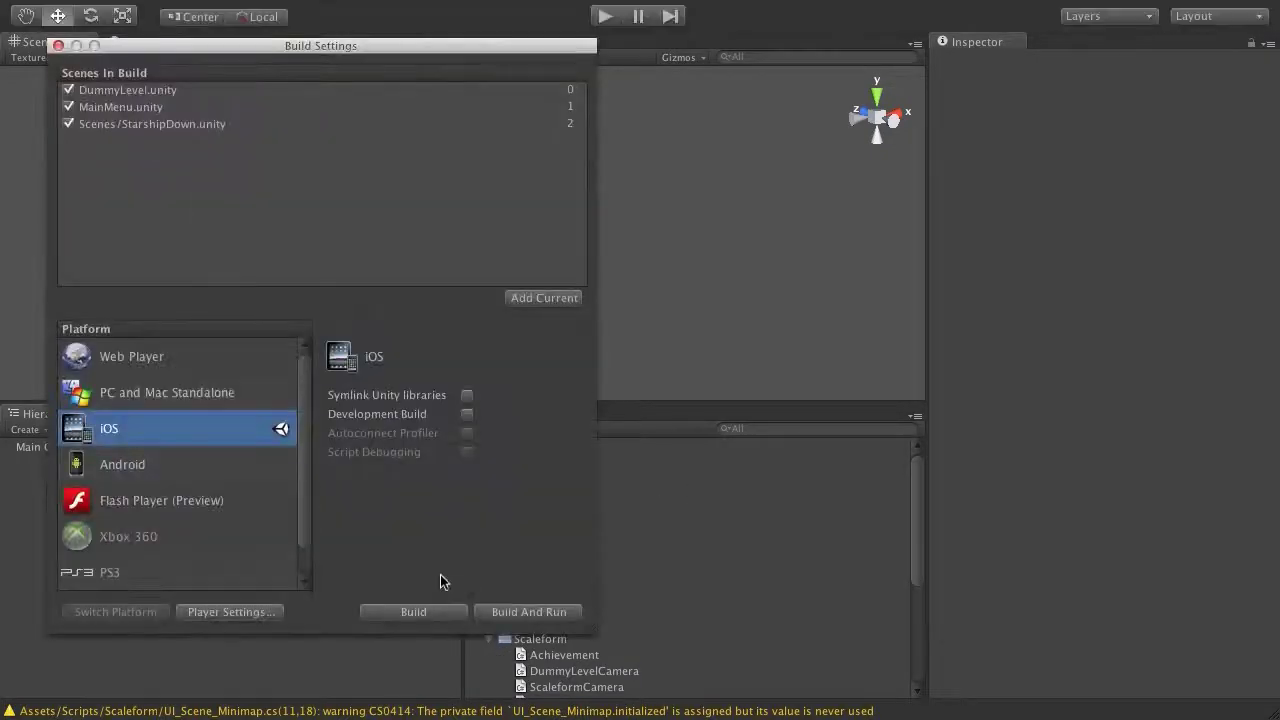
pyautogui.click(415, 613)
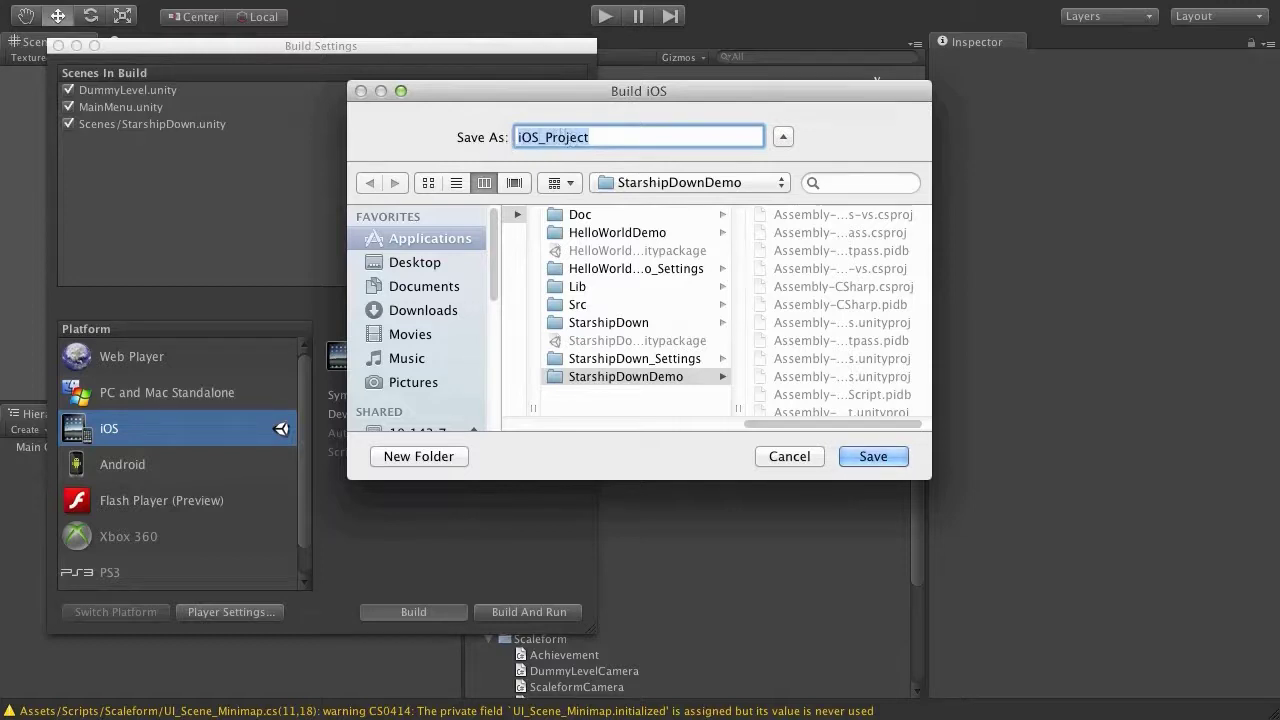
pyautogui.click(882, 458)
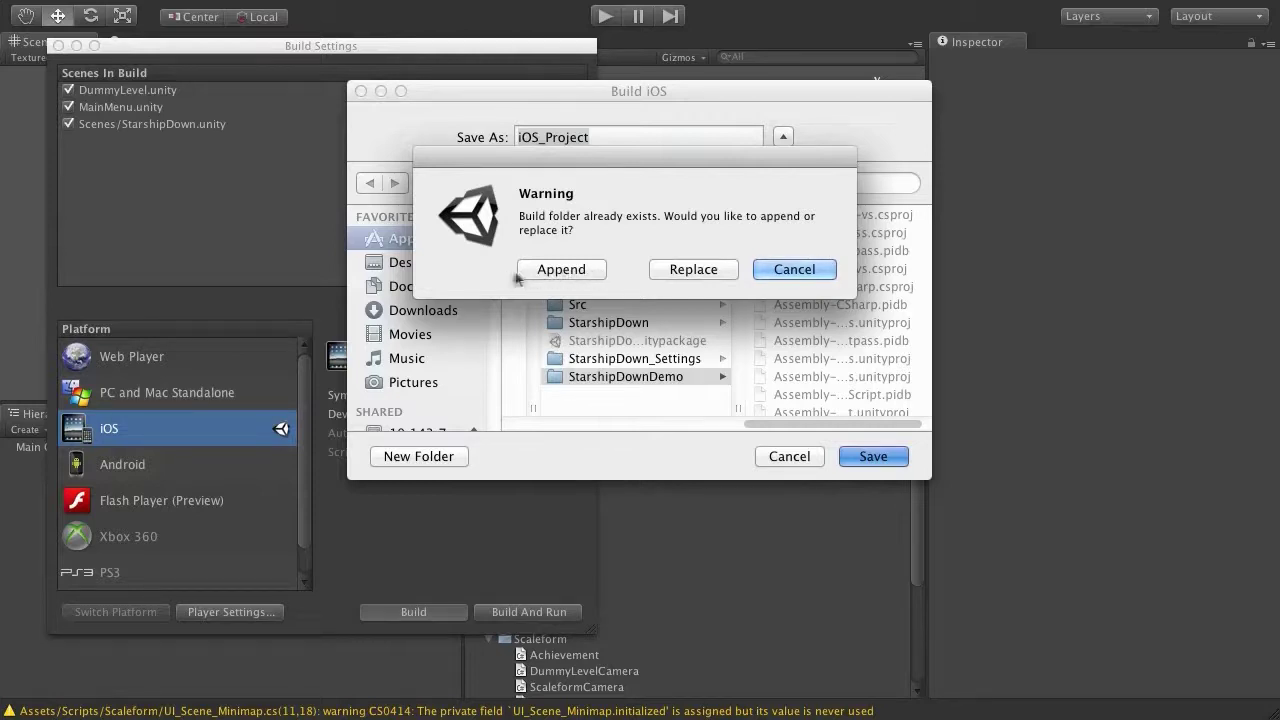
pyautogui.click(558, 271)
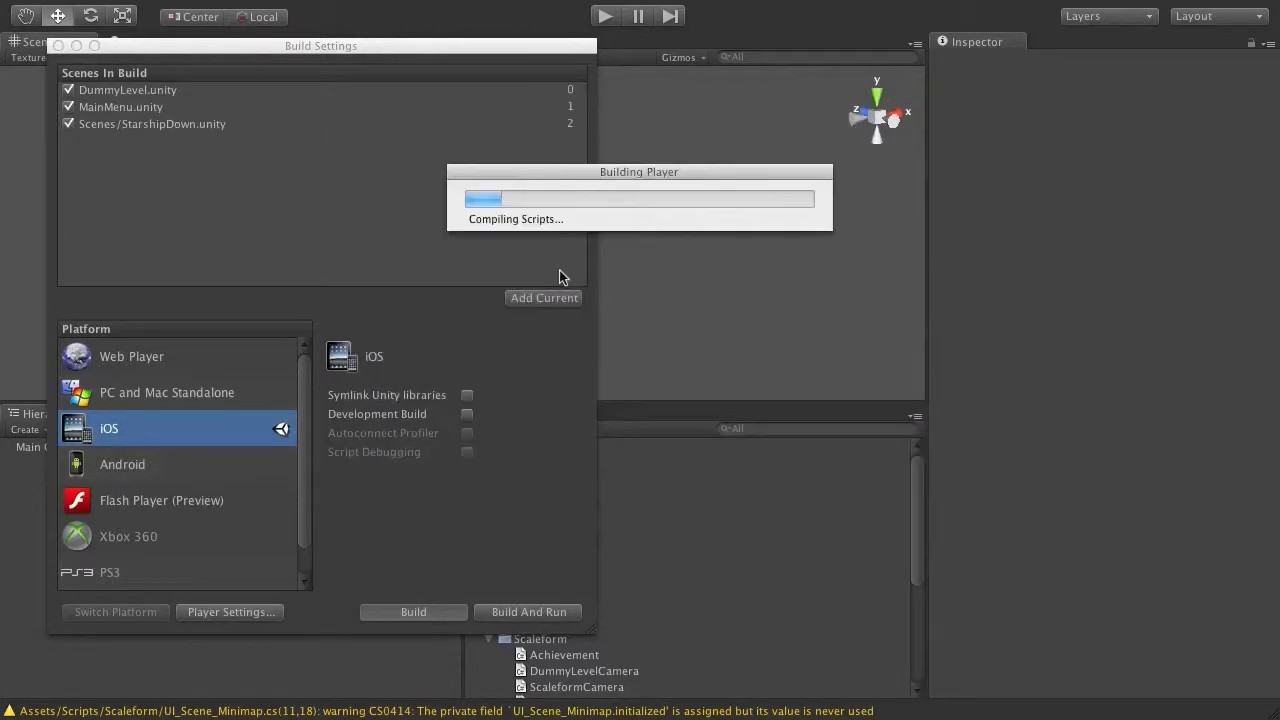